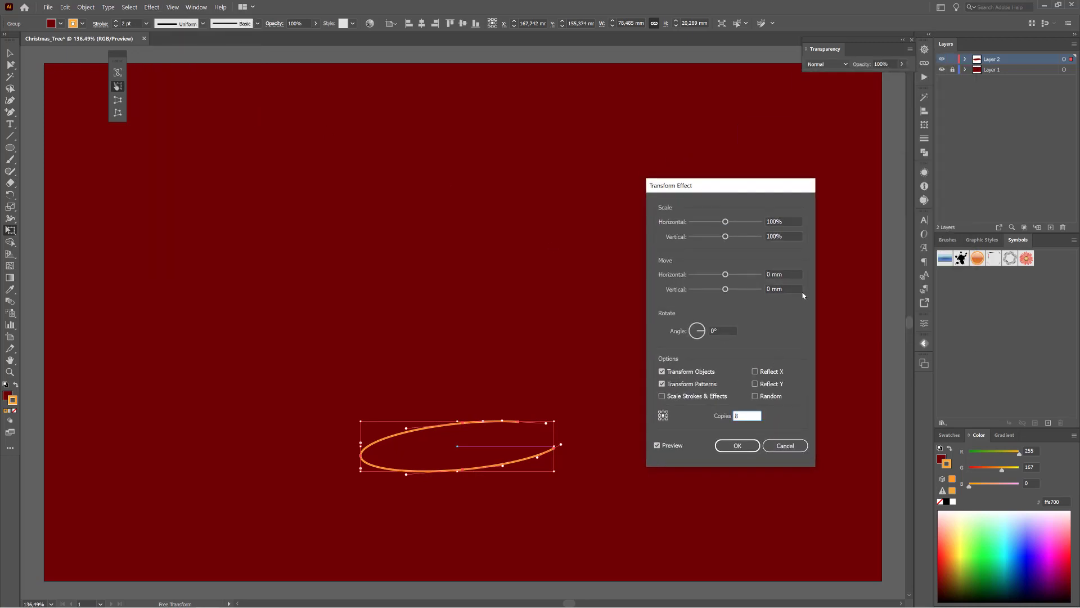
Set the Transform Effect's vertical move to -10 mm to stack the ellipse's copies upward.
key(Down)
key(Down)
key(Down)
key(Down)
key(Down)
key(Down)
key(Down)
key(Down)
key(Down)
key(Down)
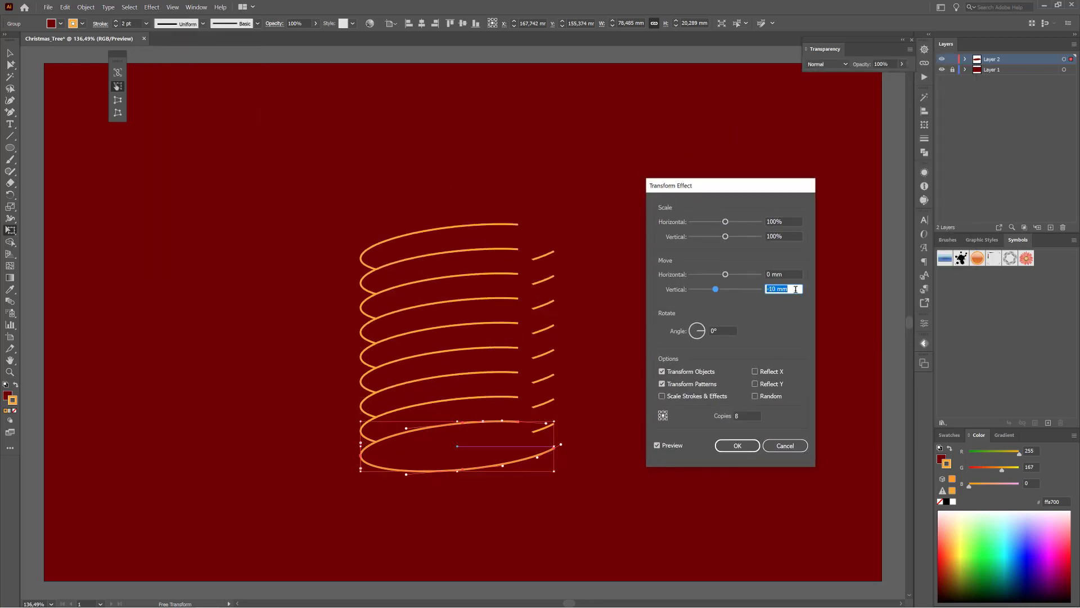
Scale the ellipse's copies to 77% horizontally and vertically, with a vertical move of -18 mm.
drag(790, 222, 740, 223)
text(77)
key(Tab)
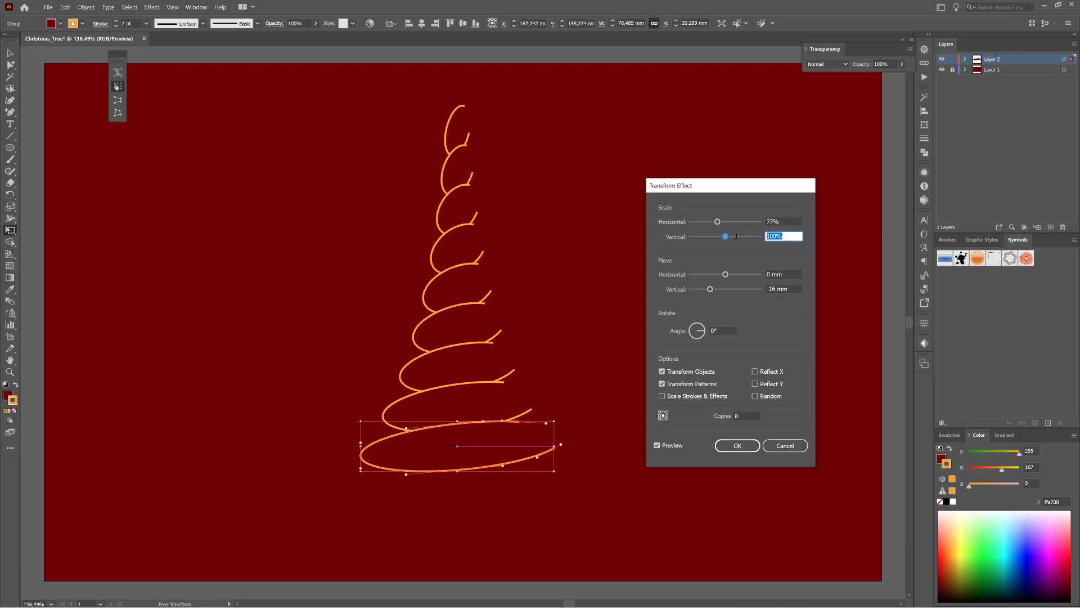
text(77)
click(794, 222)
click(794, 288)
key(Down)
key(Down)
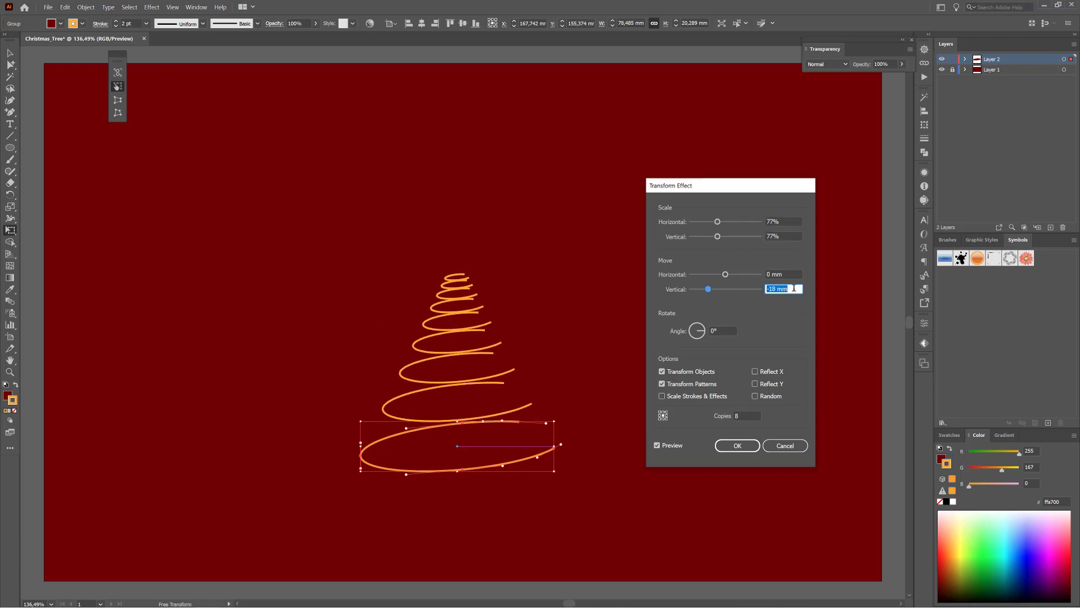
Try a 60% scale in both directions for the copies, with the horizontal scale raised to 68%.
drag(788, 221, 756, 222)
text(60)
key(Tab)
text(60)
click(789, 222)
key(Up)
key(Up)
key(Up)
key(Up)
key(Up)
key(Up)
key(Up)
key(Up)
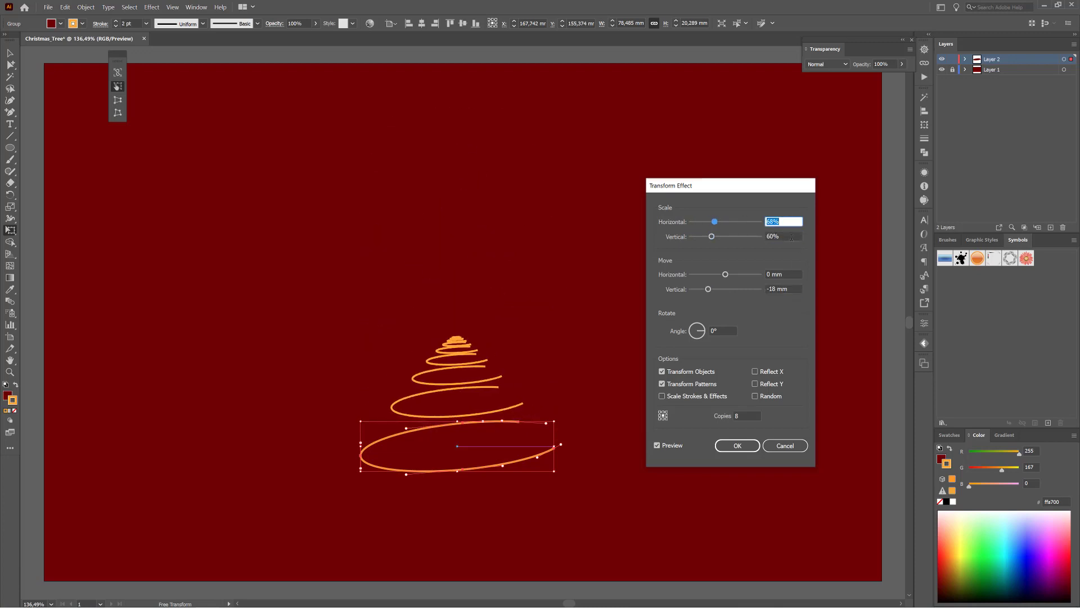
Set the horizontal and vertical scale to 77% and apply the Transform effect to the spiral.
text(77)
key(Tab)
text(77)
click(791, 222)
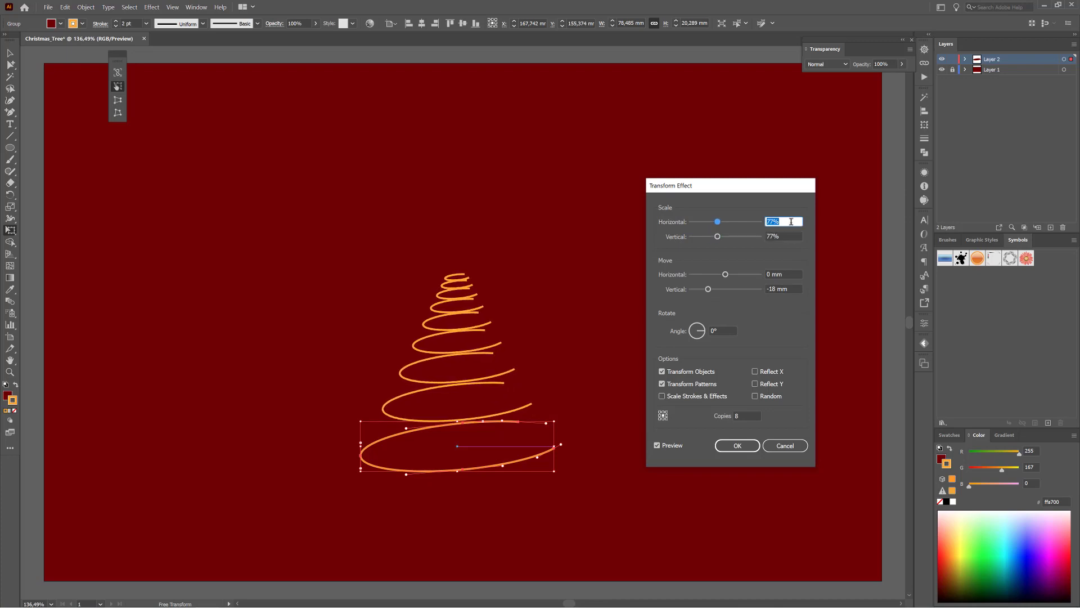
click(737, 445)
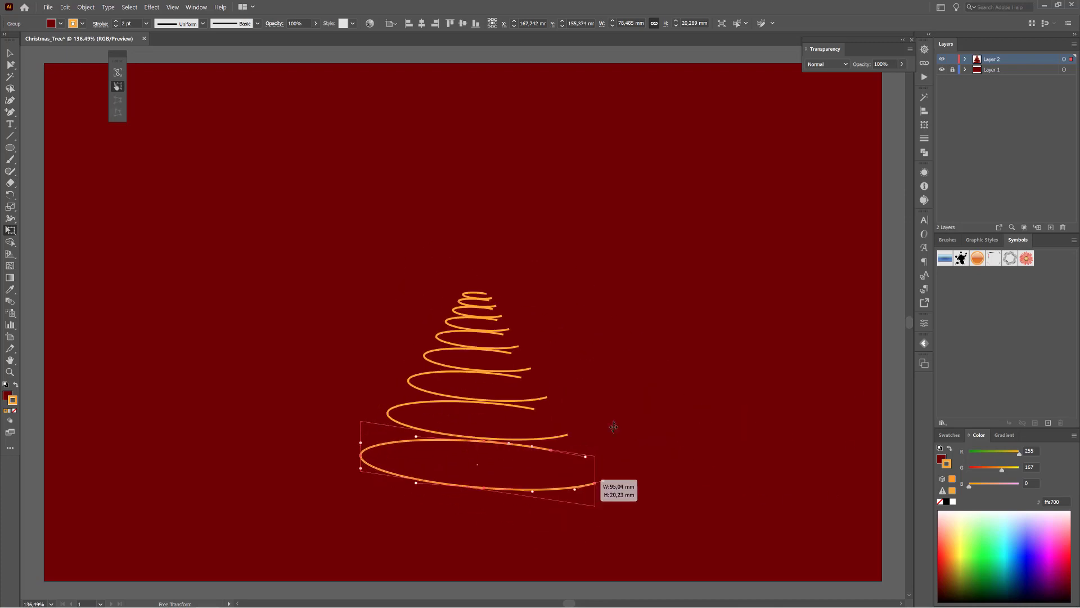
Expand Layer 2 and change the stroke of its upper spiral group to white.
click(966, 59)
drag(1052, 221, 1050, 226)
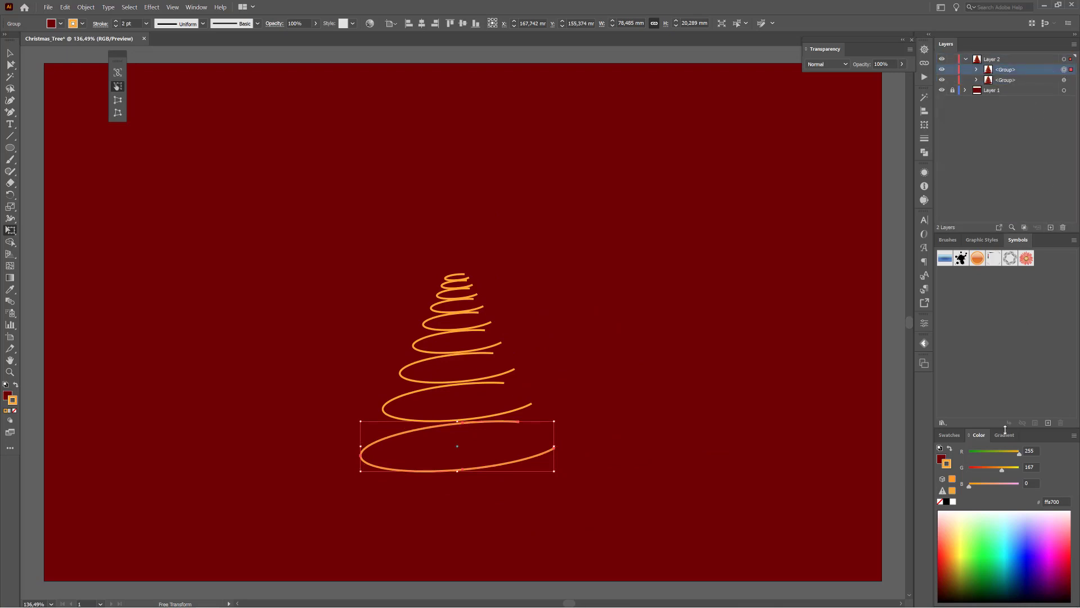
click(953, 502)
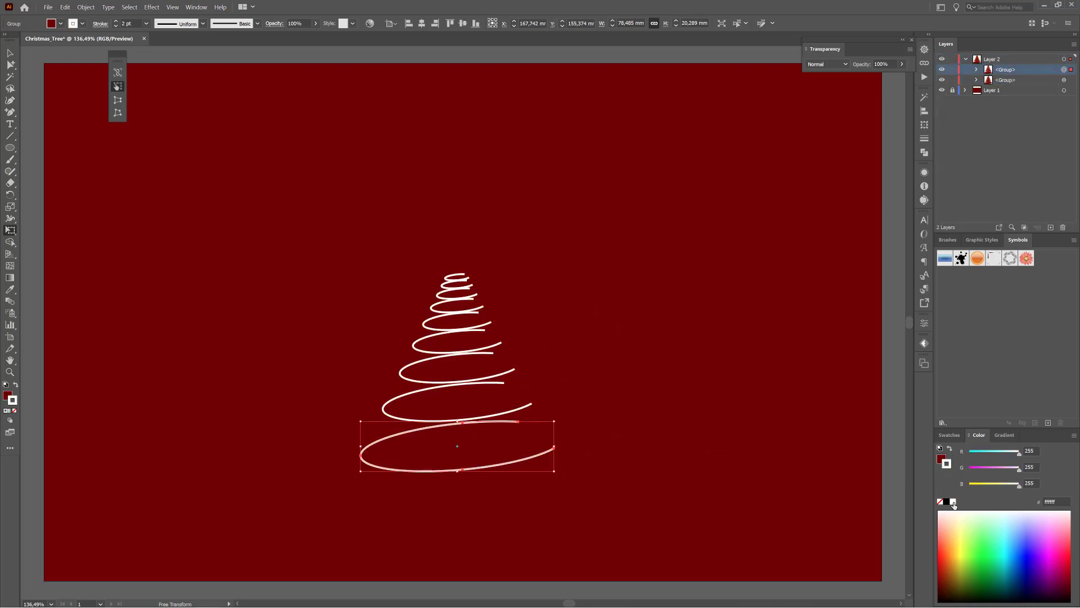
Nudge the lower orange spiral group slightly downward and give it a 3 pt stroke.
click(1063, 80)
key(Down)
key(Down)
key(Down)
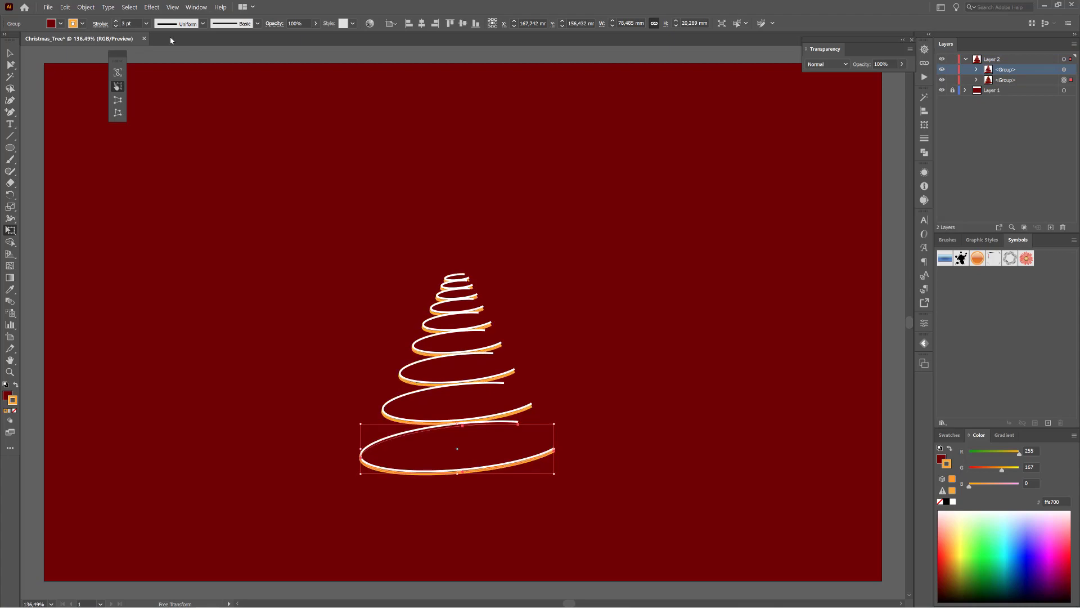
Expand the appearance of both the white and the orange spiral groups.
shift+click(1064, 70)
click(86, 7)
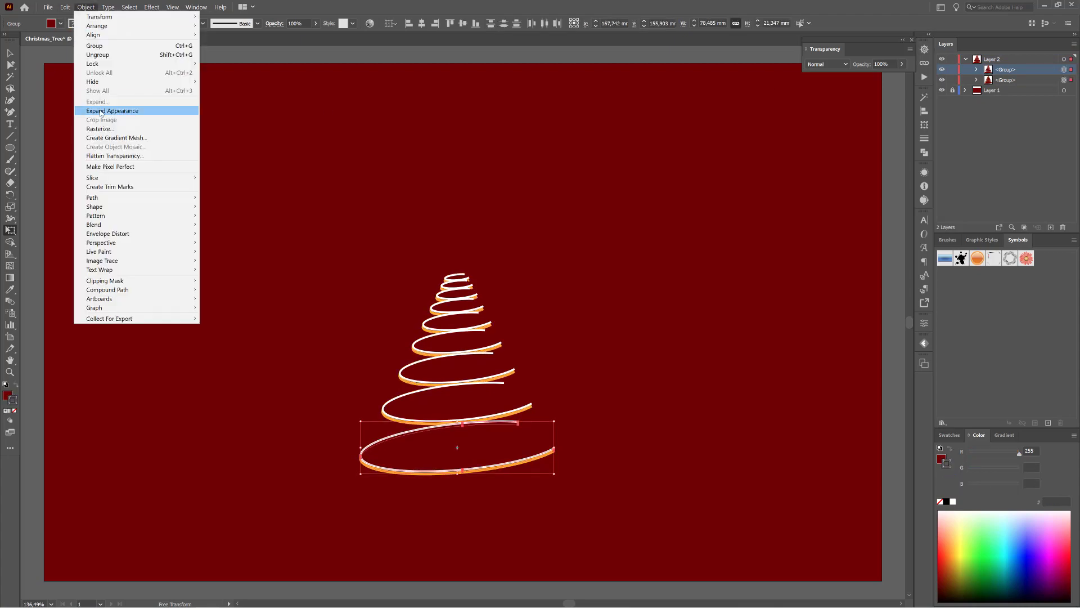
click(107, 110)
Open the Dagubi_Stars brush library and place it beside the tree, enlarged to show more brushes.
drag(504, 393, 583, 359)
click(942, 422)
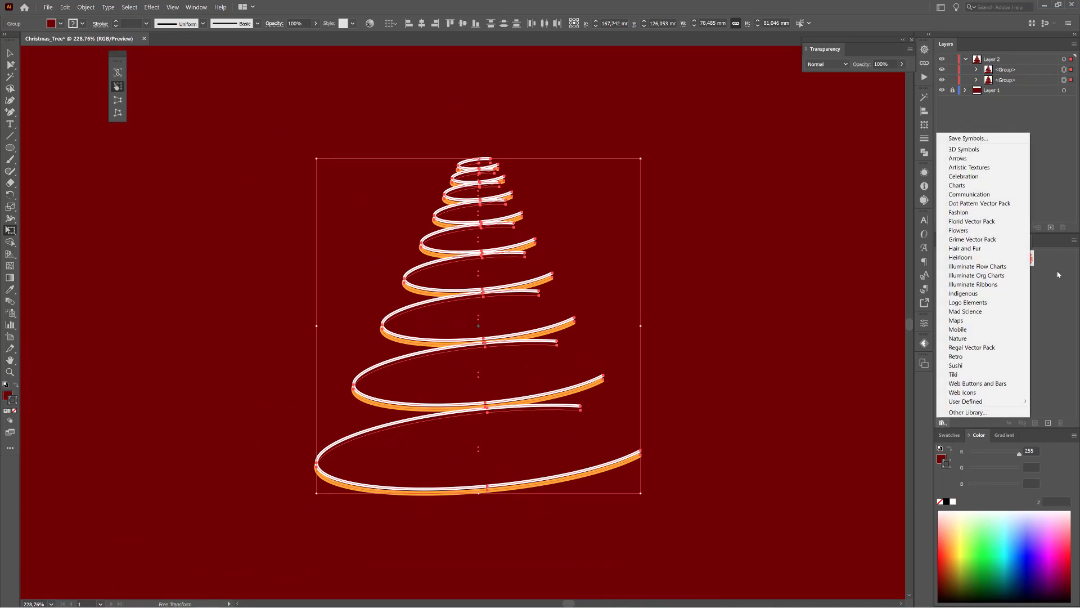
click(947, 239)
click(943, 423)
mouse_move(958, 483)
mouse_move(928, 435)
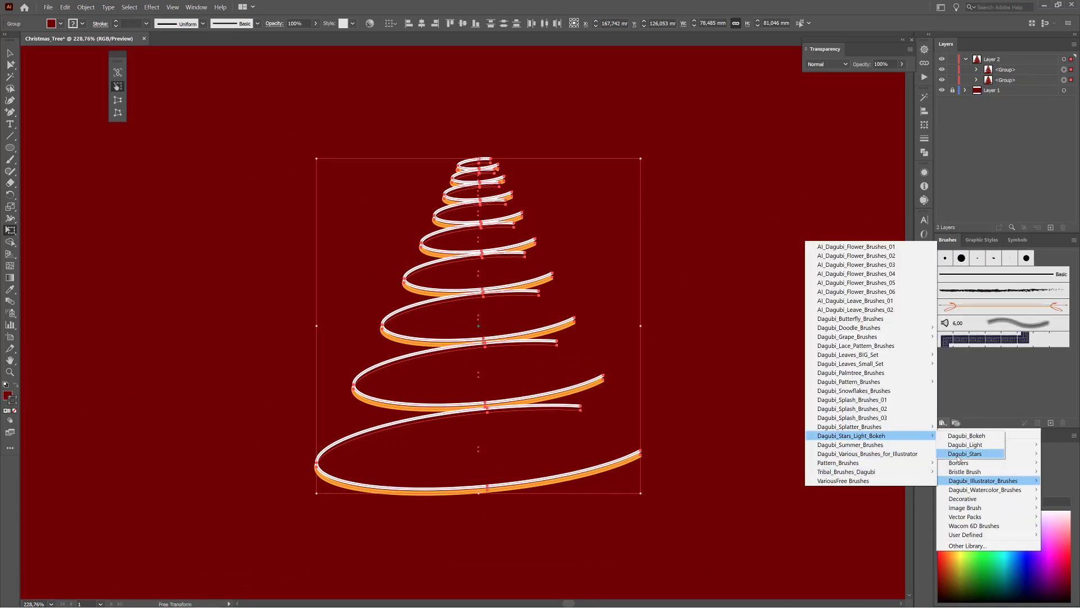
click(958, 457)
mouse_move(549, 295)
mouse_down()
mouse_move(810, 118)
mouse_move(834, 79)
mouse_up()
drag(846, 156, 838, 330)
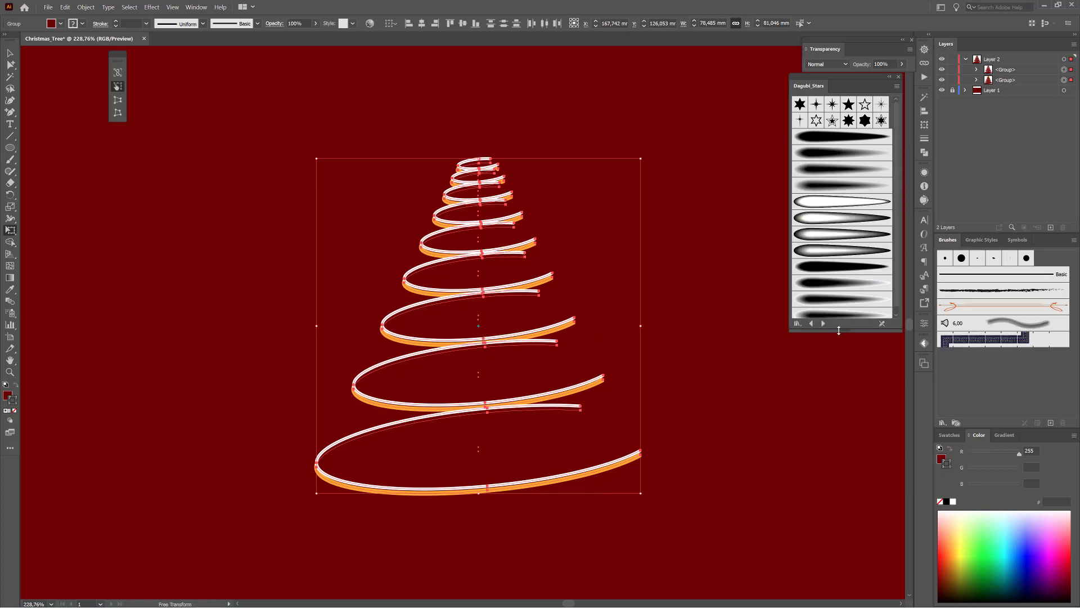
Remove the fill from both spiral groups and apply the softest of the first four black tapered brushes to the orange group.
click(940, 501)
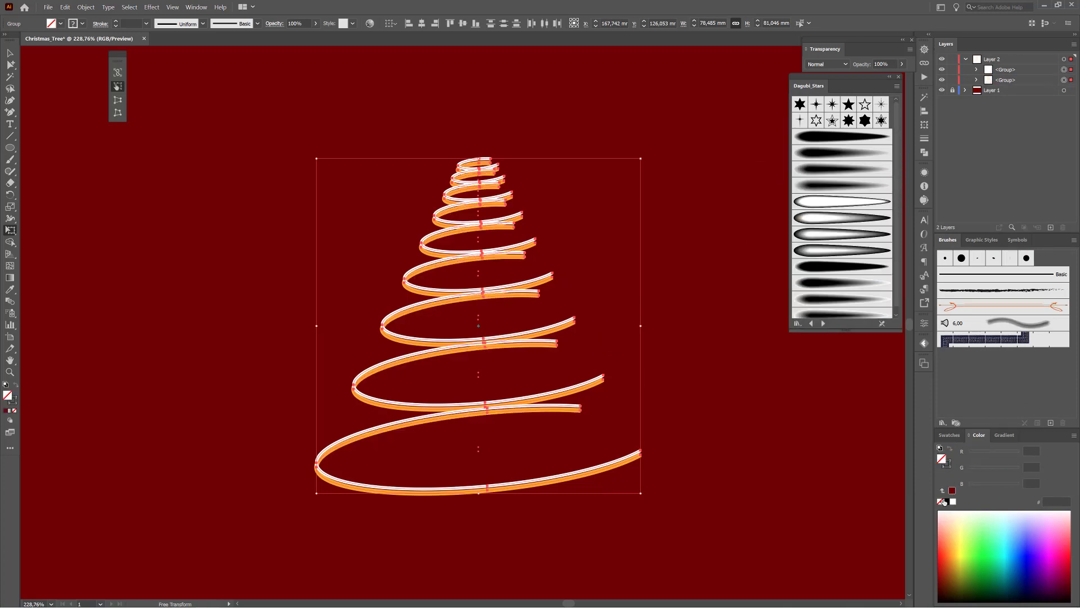
click(1063, 81)
click(841, 187)
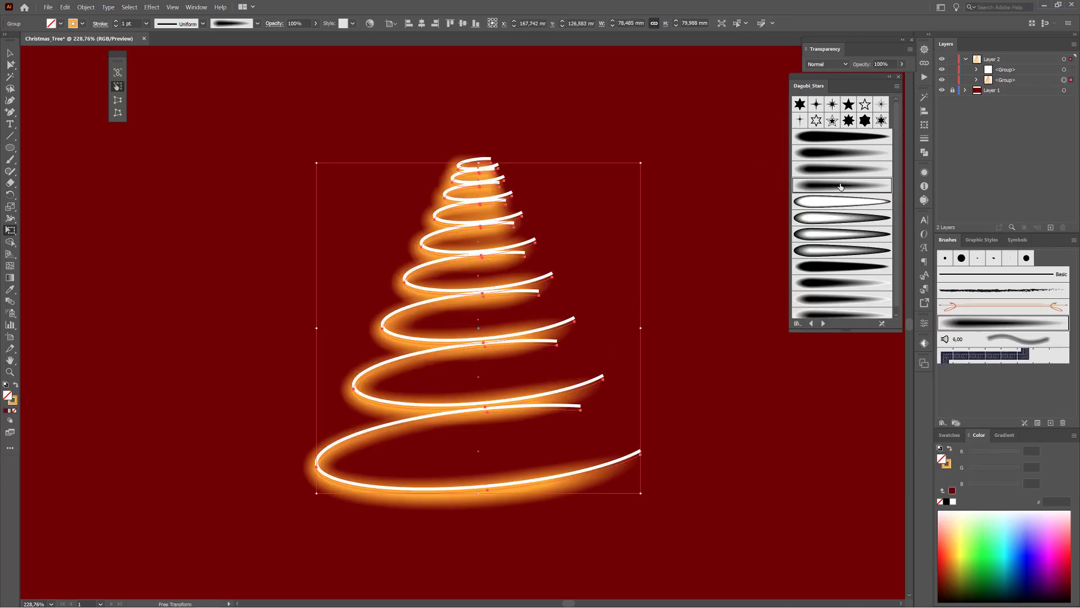
Hide the white spiral group and set the lowest orange loop's stroke weight to 1.5 pt.
click(942, 70)
click(11, 65)
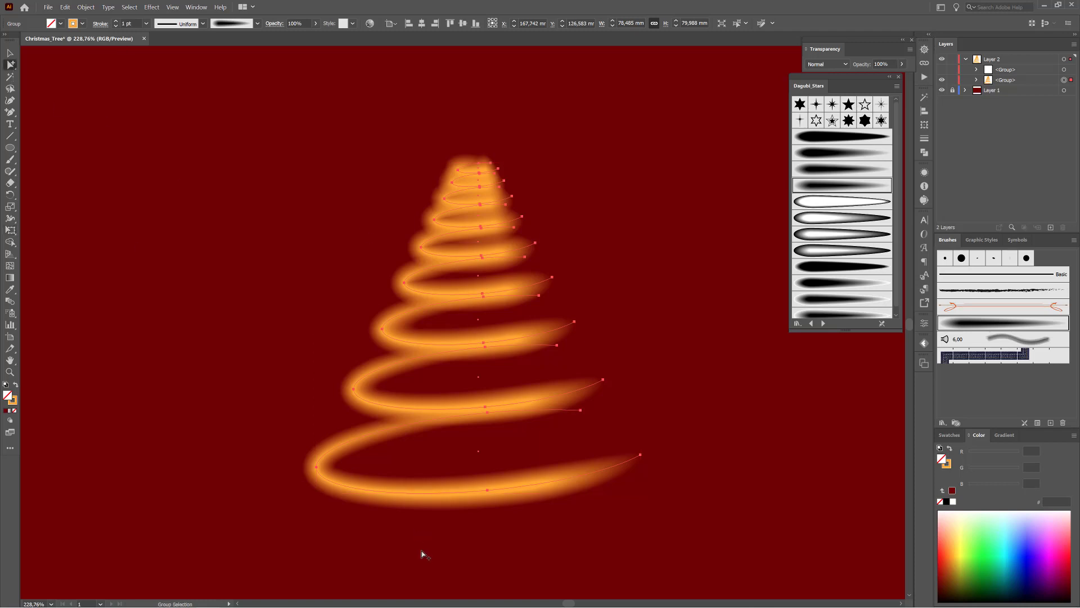
drag(423, 552, 474, 467)
click(115, 24)
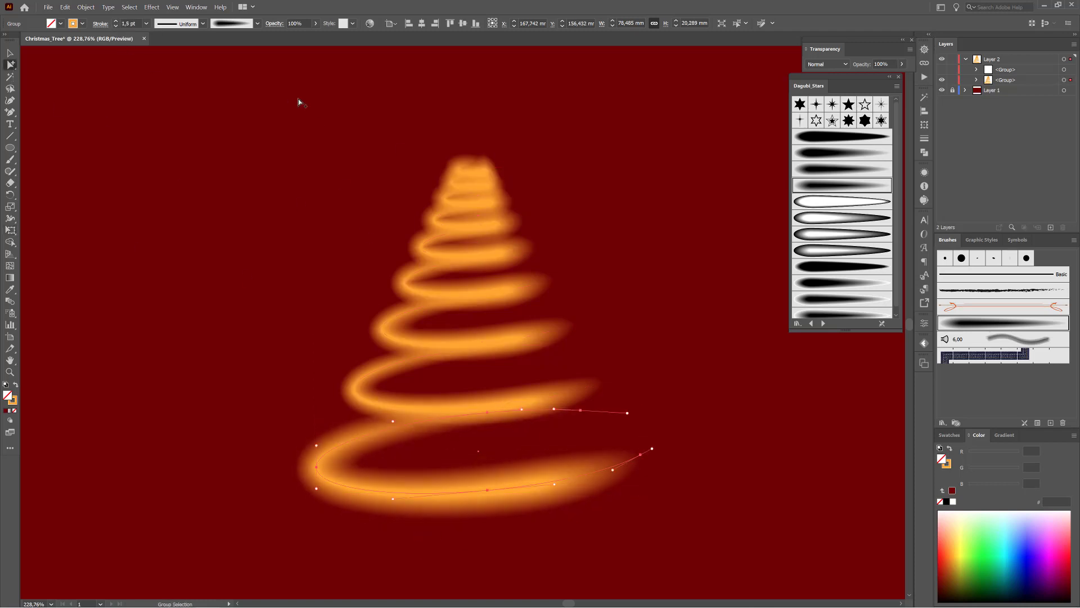
Reduce the stroke weights of the upper orange loops progressively from 1.2 pt to 0.1 pt at the treetop.
drag(301, 112, 635, 313)
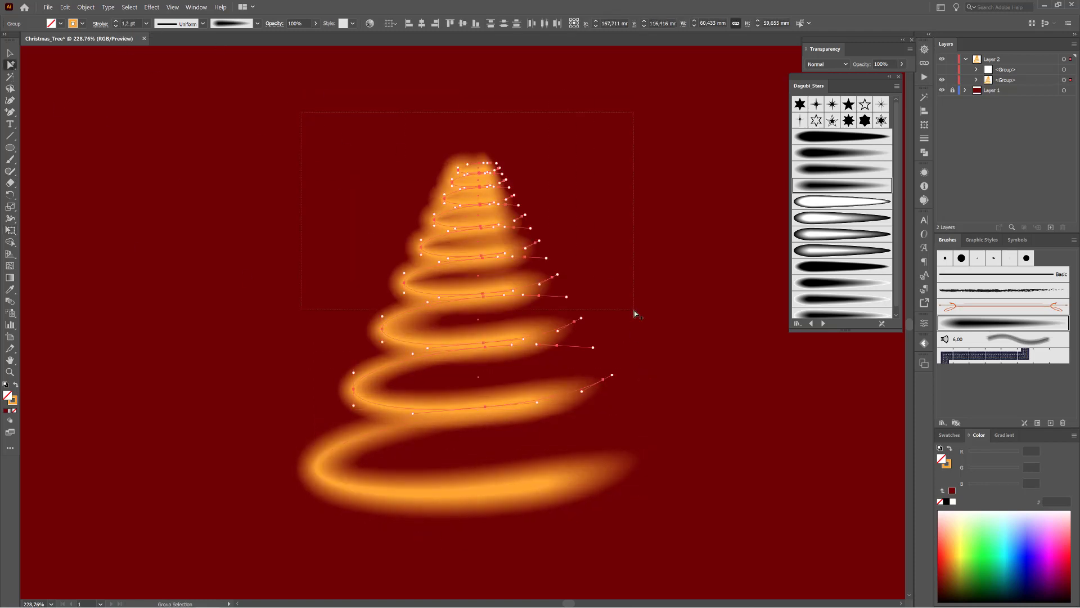
click(116, 27)
click(116, 27)
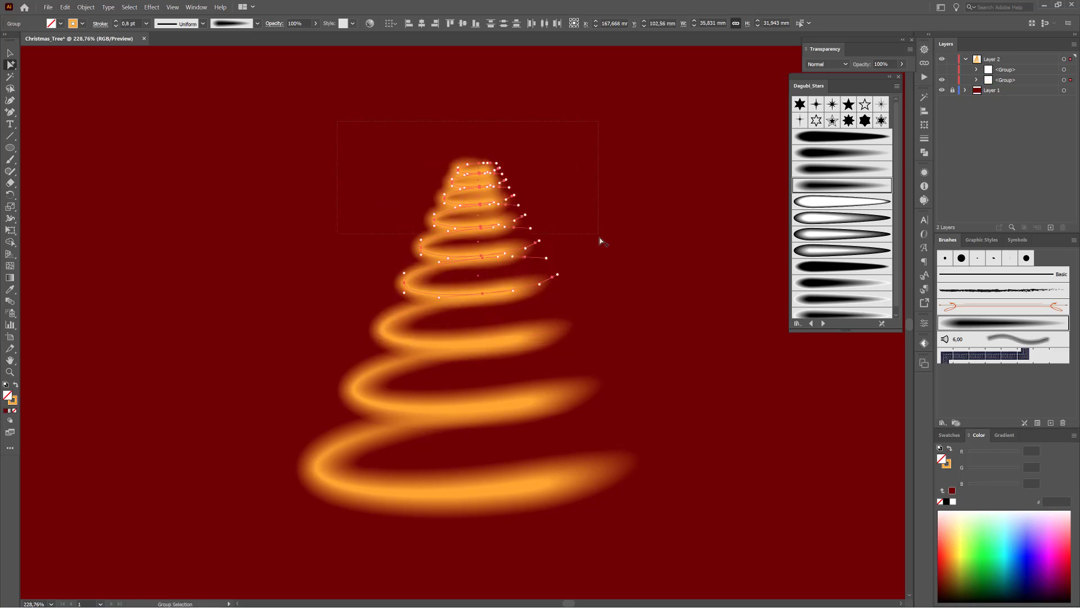
click(116, 26)
click(116, 26)
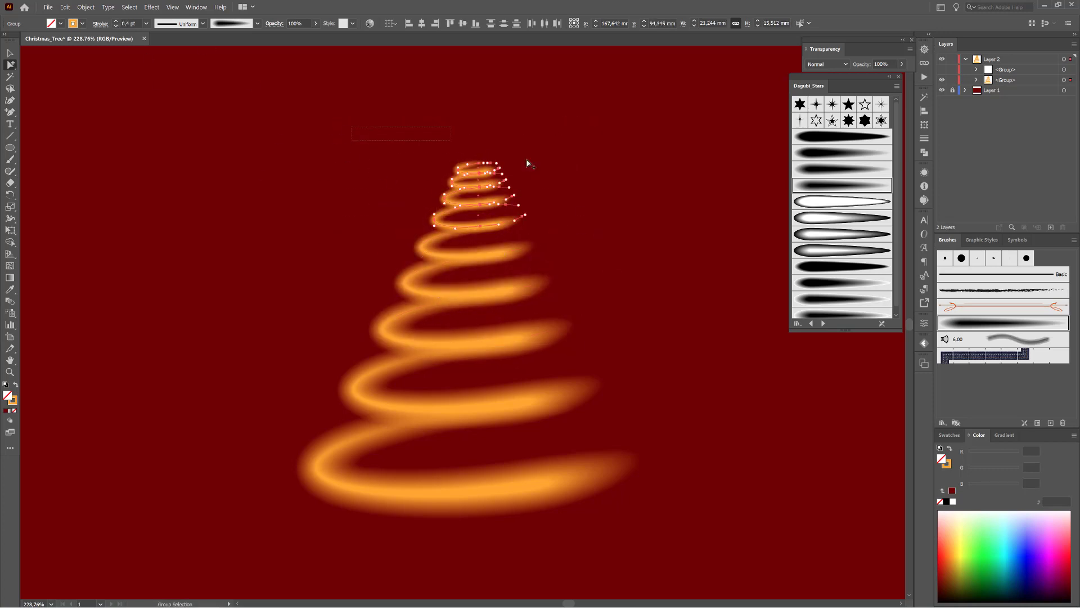
click(115, 26)
drag(380, 124, 518, 174)
click(116, 25)
click(116, 25)
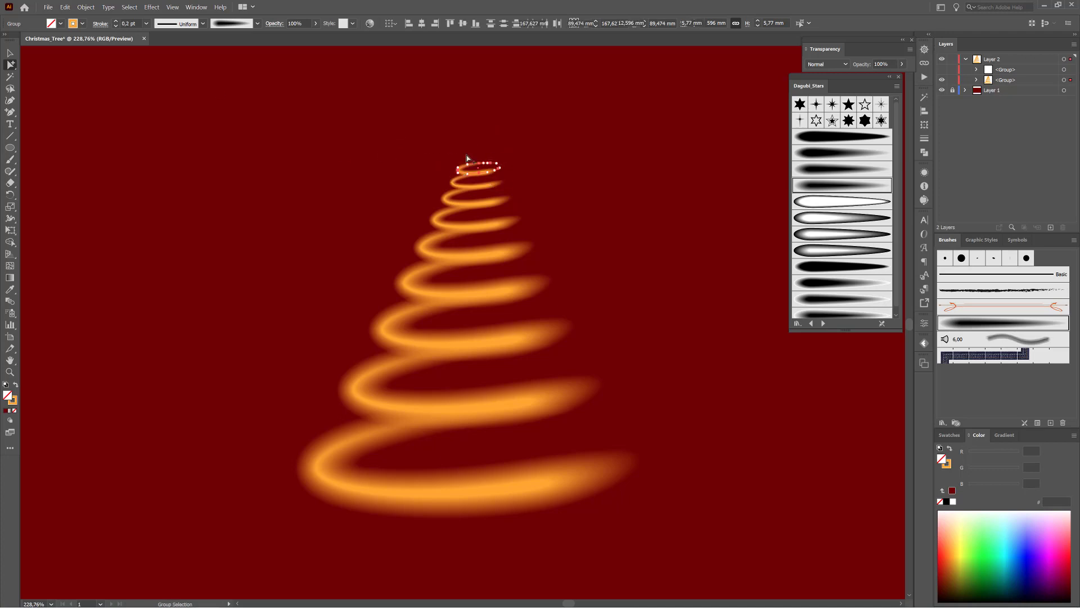
Show the white spiral group again and duplicate it in place within Layer 2.
click(196, 133)
key(ctrl+0)
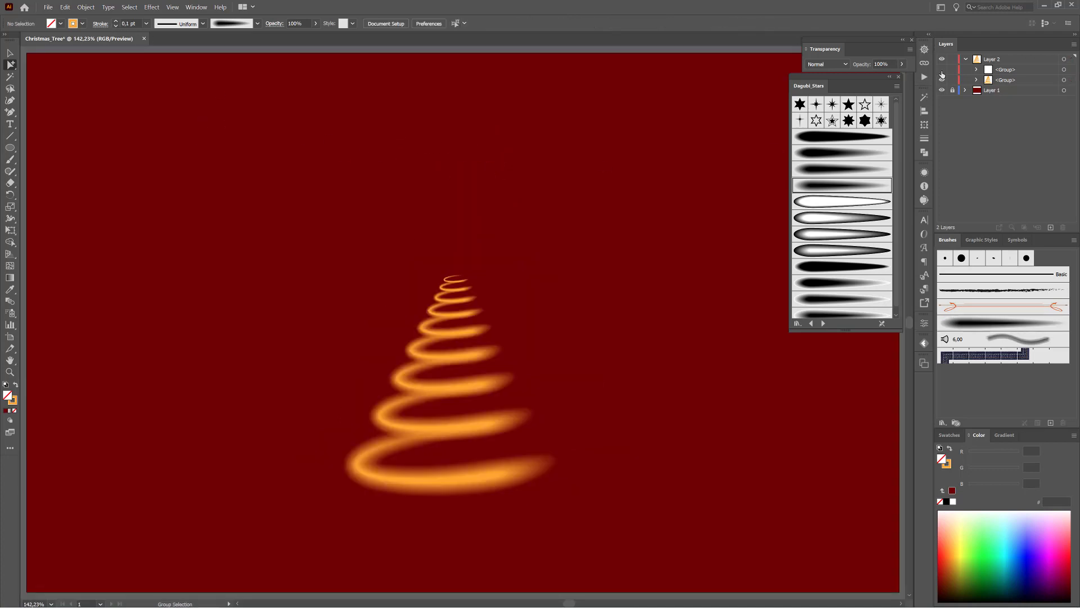
click(942, 70)
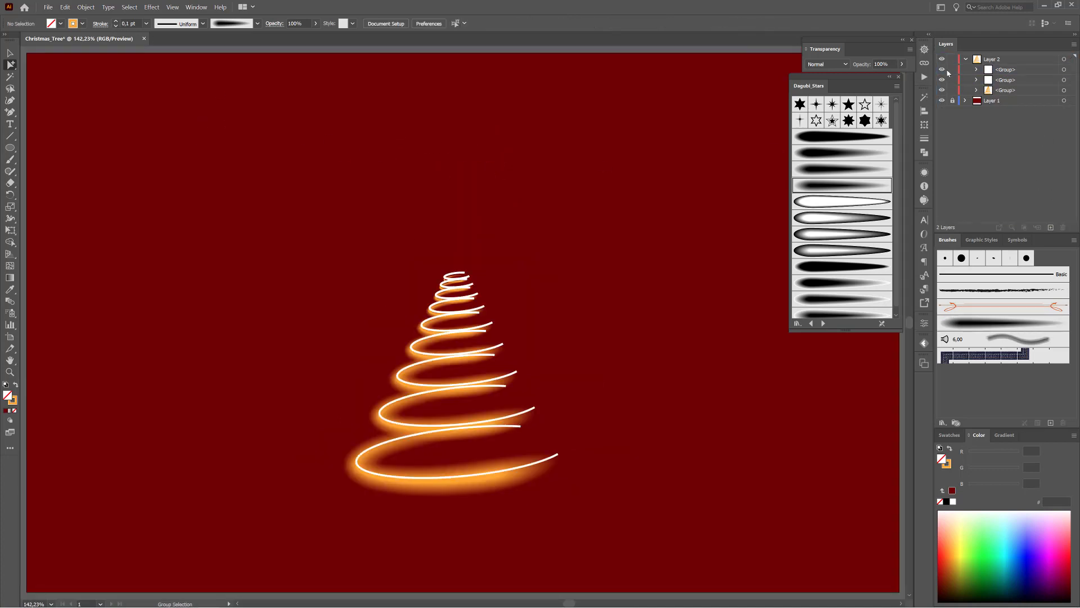
Give the lower white group a lens-shaped width profile and a 2 pt stroke, with selection edges hidden and the upper copy hidden.
click(1064, 80)
click(202, 23)
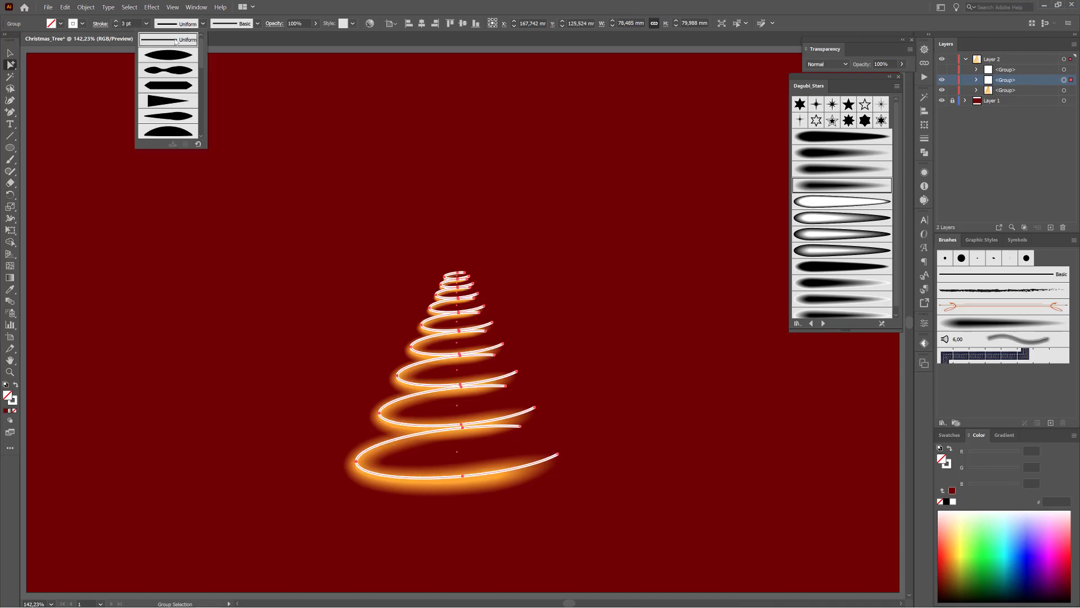
click(173, 56)
click(172, 7)
click(180, 169)
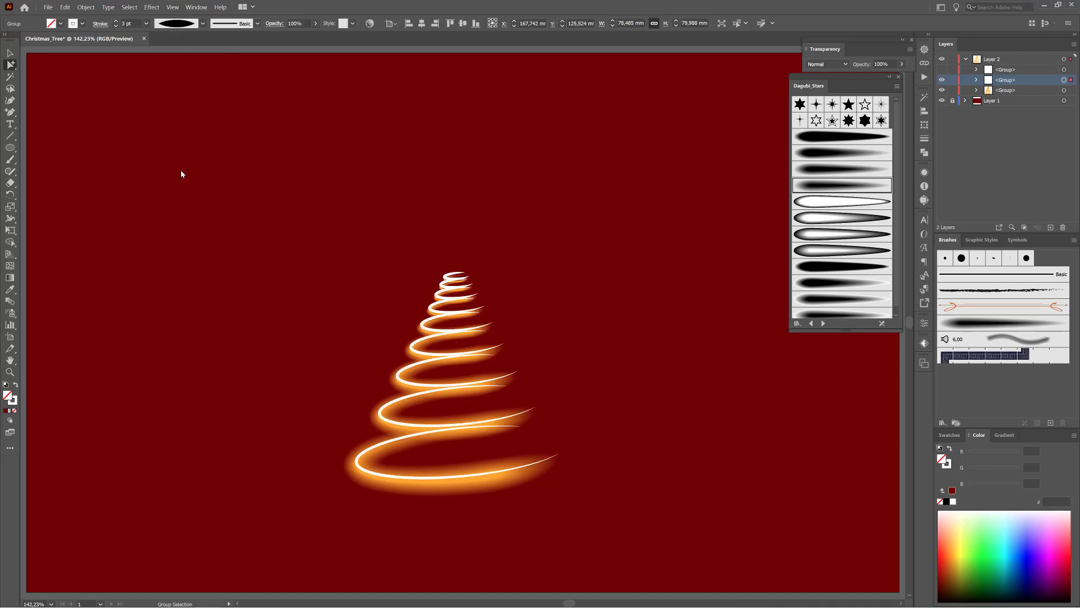
click(117, 26)
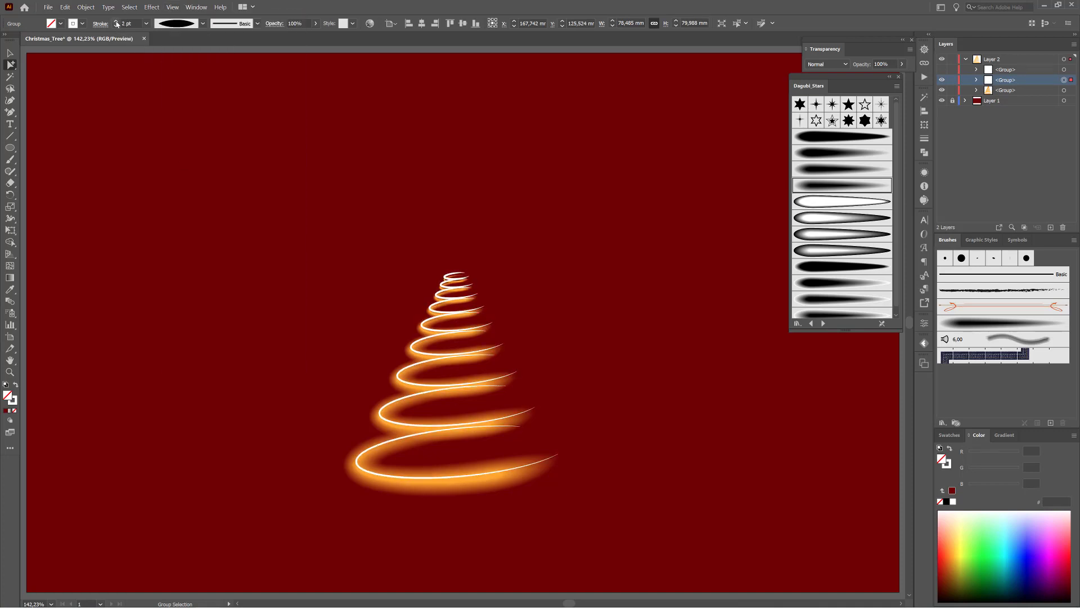
Lock the orange glow group and reduce the upper white loops' stroke weight to 1 pt.
drag(400, 264, 580, 381)
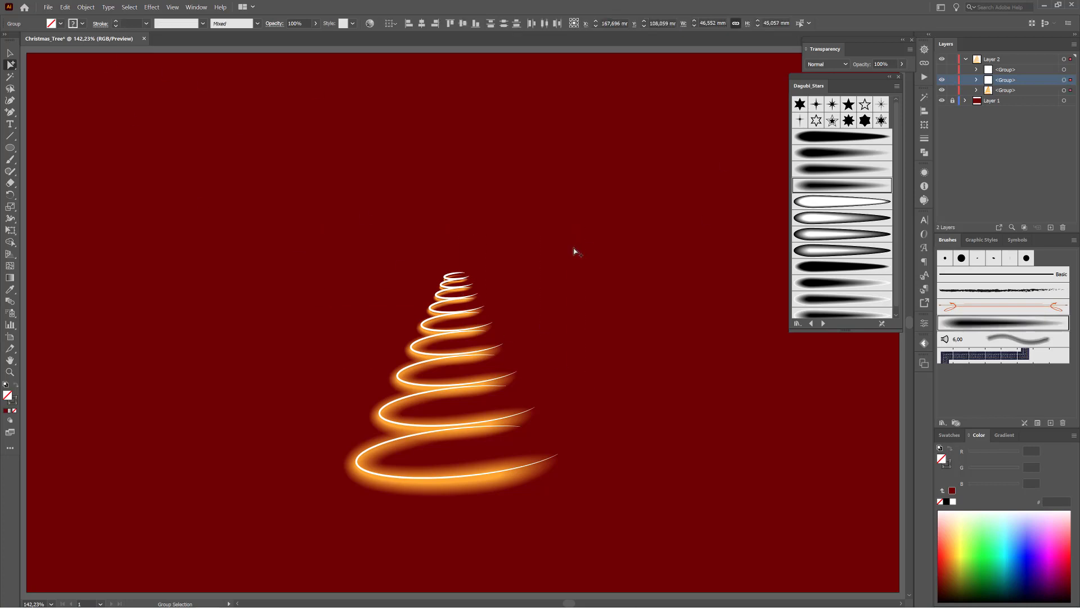
key(ctrl+h)
click(953, 91)
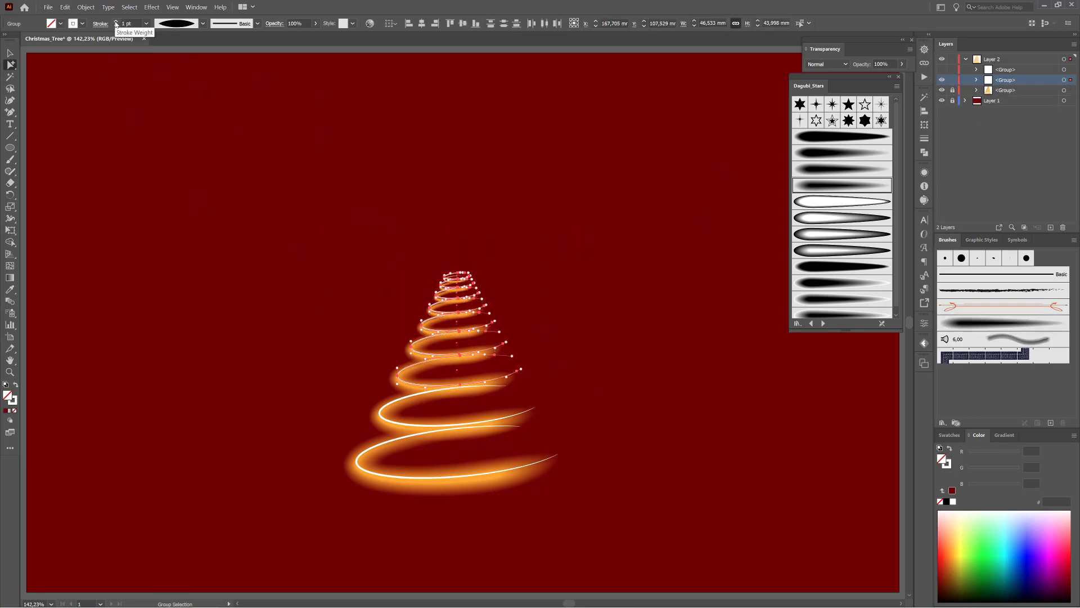
mouse_move(346, 230)
mouse_down()
mouse_move(499, 289)
mouse_move(521, 319)
mouse_up()
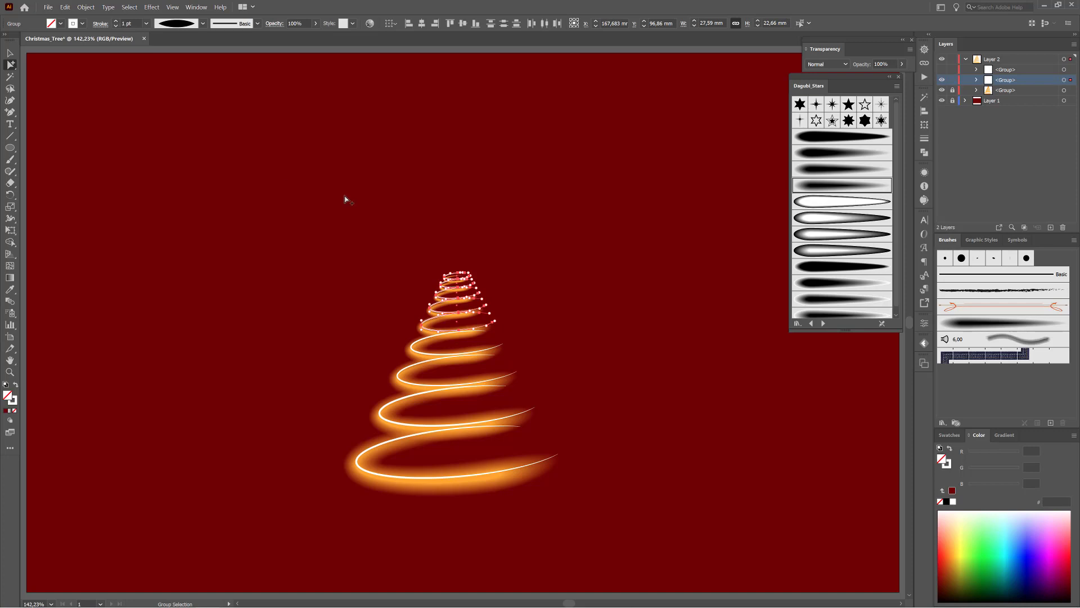
click(283, 192)
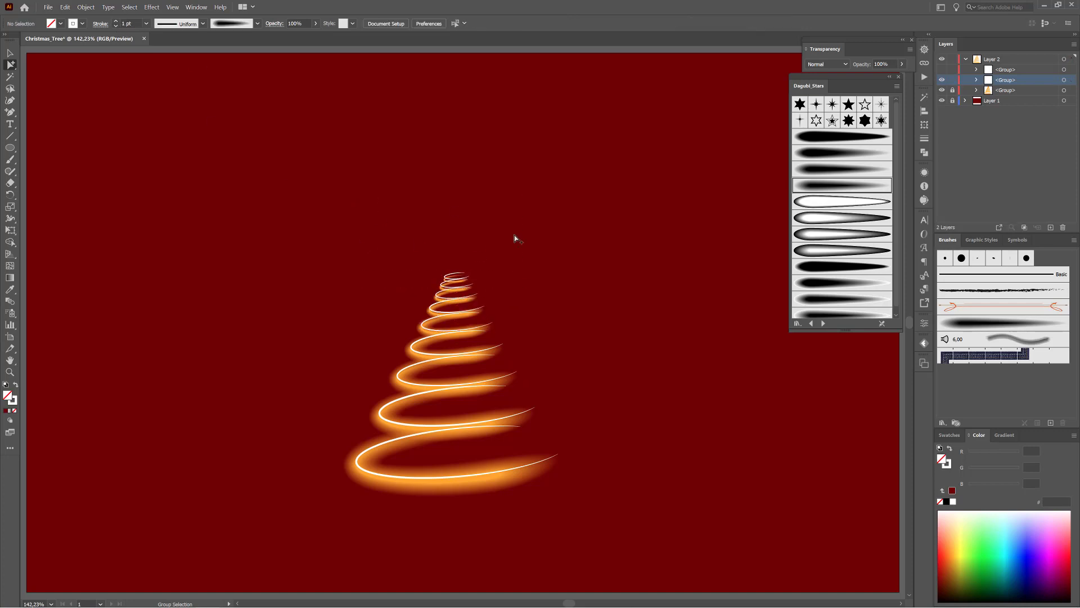
Shrink the visible white spiral with Free Transform to about 74.5 × 78 mm so it sits inside the orange glow.
click(1063, 81)
key(e)
drag(457, 273, 457, 276)
ctrl+click(585, 222)
click(1064, 70)
click(1064, 80)
drag(449, 437, 510, 445)
drag(678, 309, 658, 308)
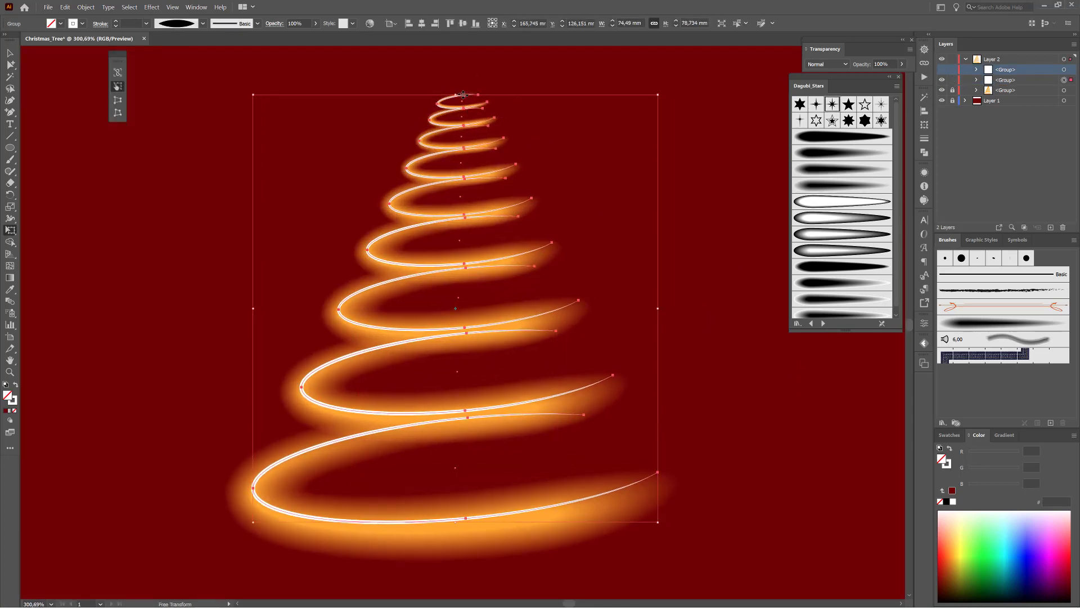
drag(454, 96, 454, 99)
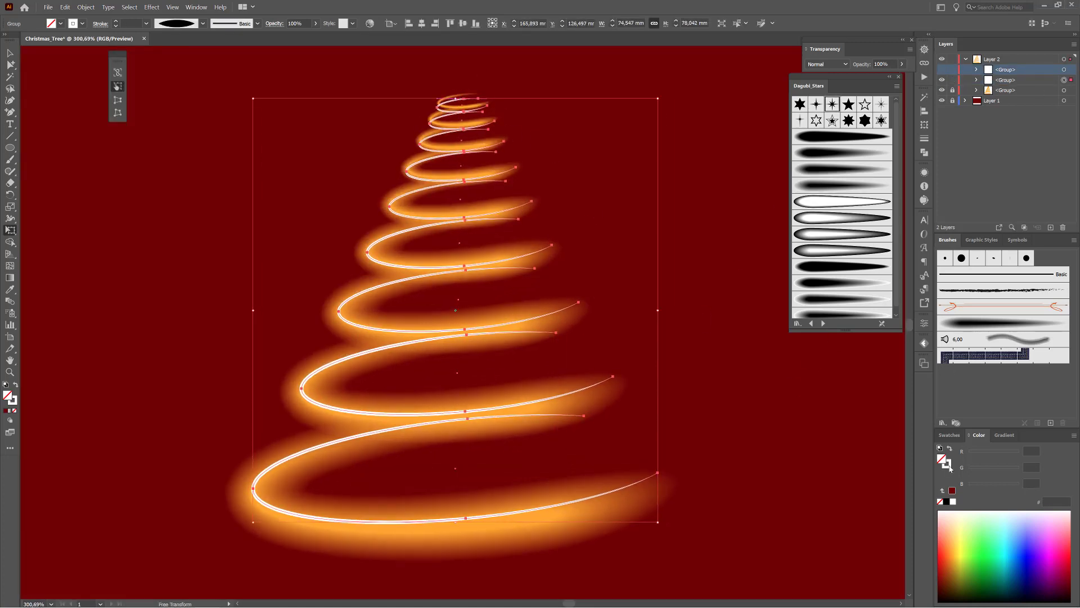
Change the visible white spiral's stroke to light yellow #ffea7e and lower its opacity to 71%.
click(950, 466)
click(993, 486)
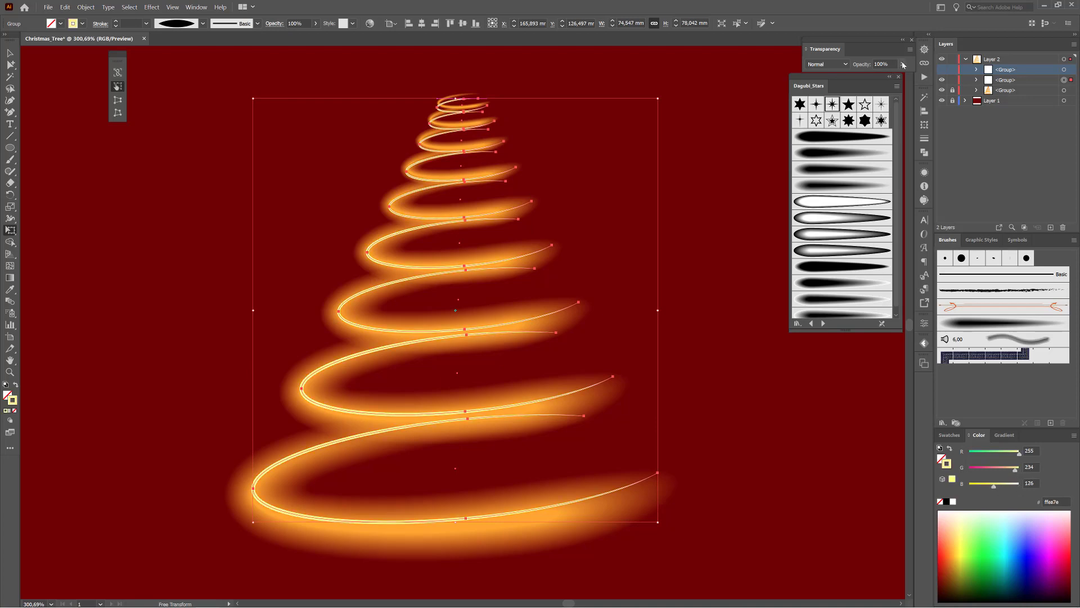
drag(903, 66, 890, 77)
Show the topmost white spiral group and apply the Star_03 brush to it.
click(942, 70)
click(942, 70)
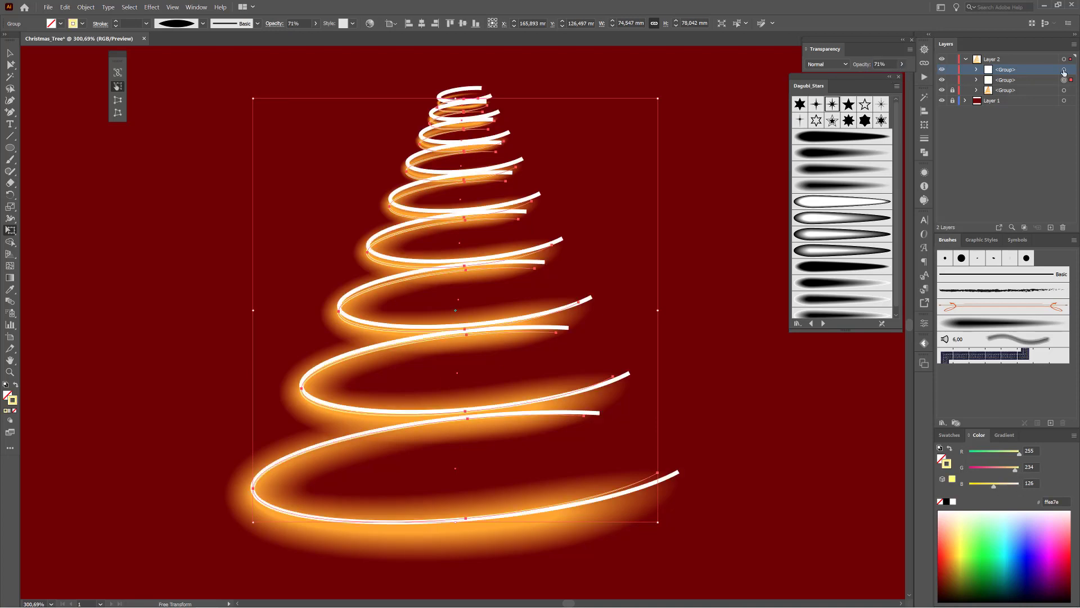
click(1064, 70)
click(832, 104)
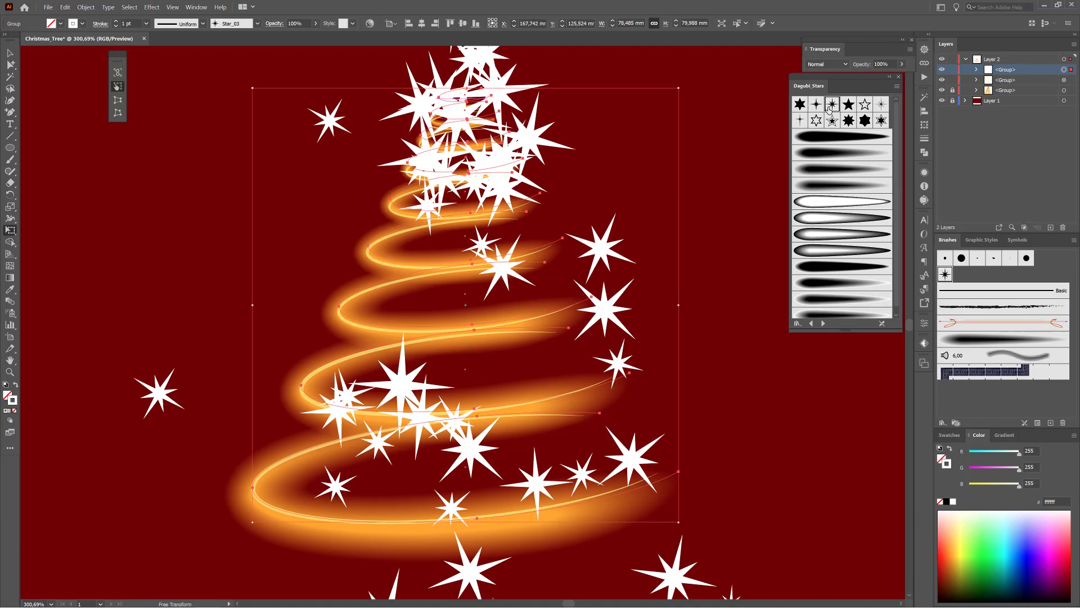
Reduce the Star_03 spiral's stroke weight to 0.25 pt and lock the spiral group directly below it.
click(116, 27)
click(116, 27)
click(117, 27)
click(953, 80)
Narrow the Star_03 brush's random scatter to -56% and 57% and apply the change to the existing strokes.
double_click(946, 276)
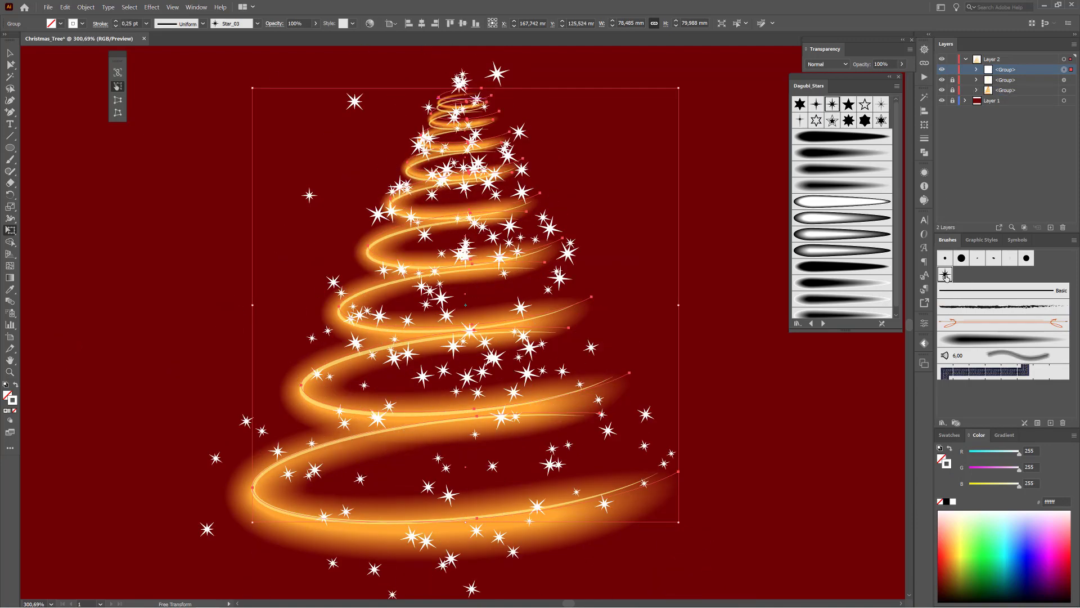
drag(788, 190, 794, 190)
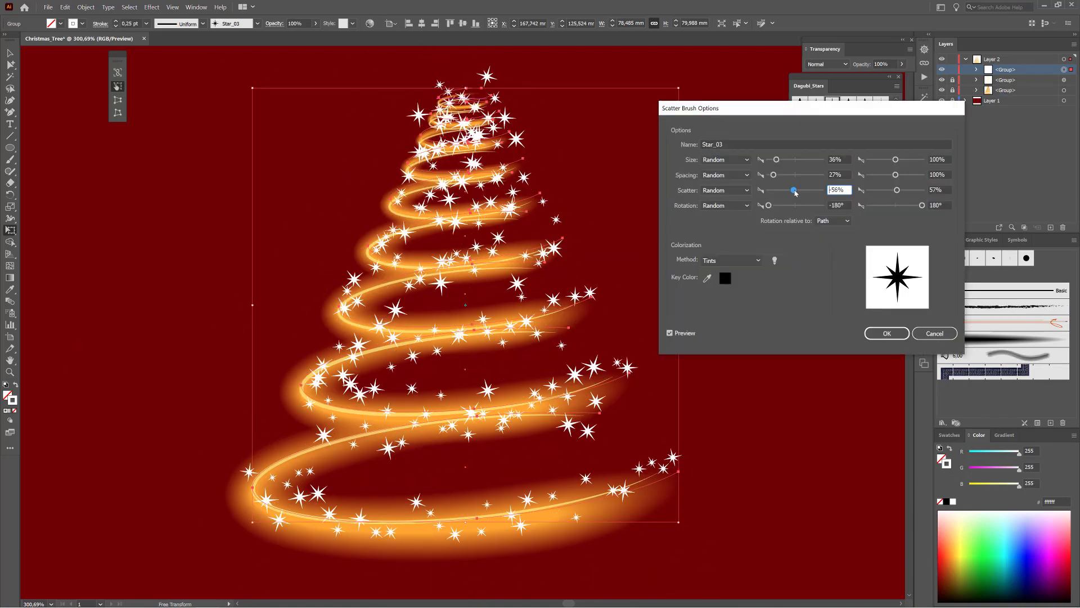
click(886, 333)
click(528, 324)
Enlarge the stars on the spiral's lower loops by raising their stroke weight.
click(11, 65)
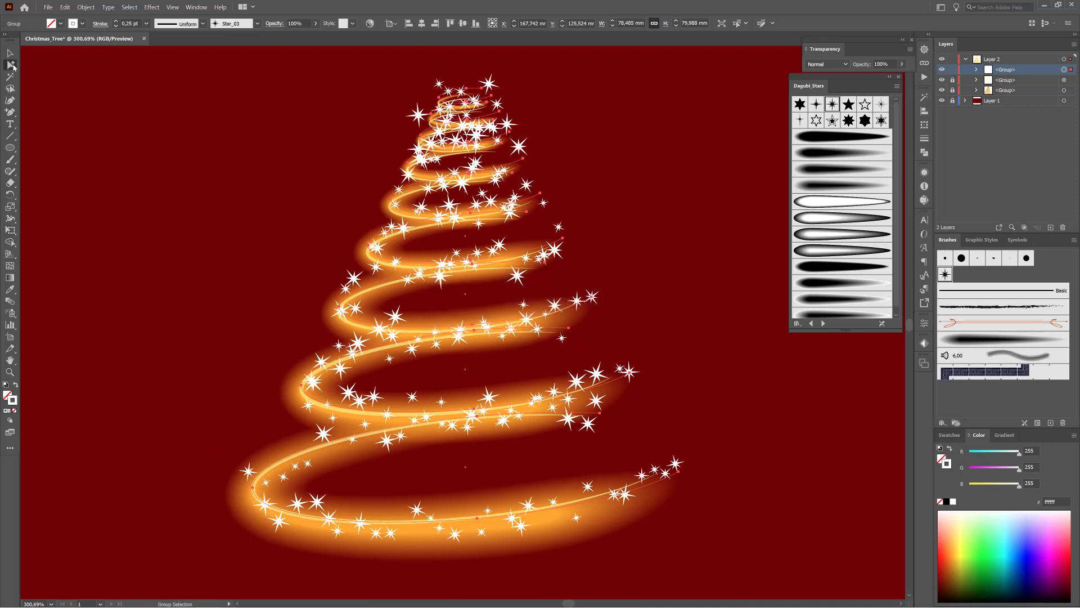
drag(167, 388, 748, 559)
click(115, 22)
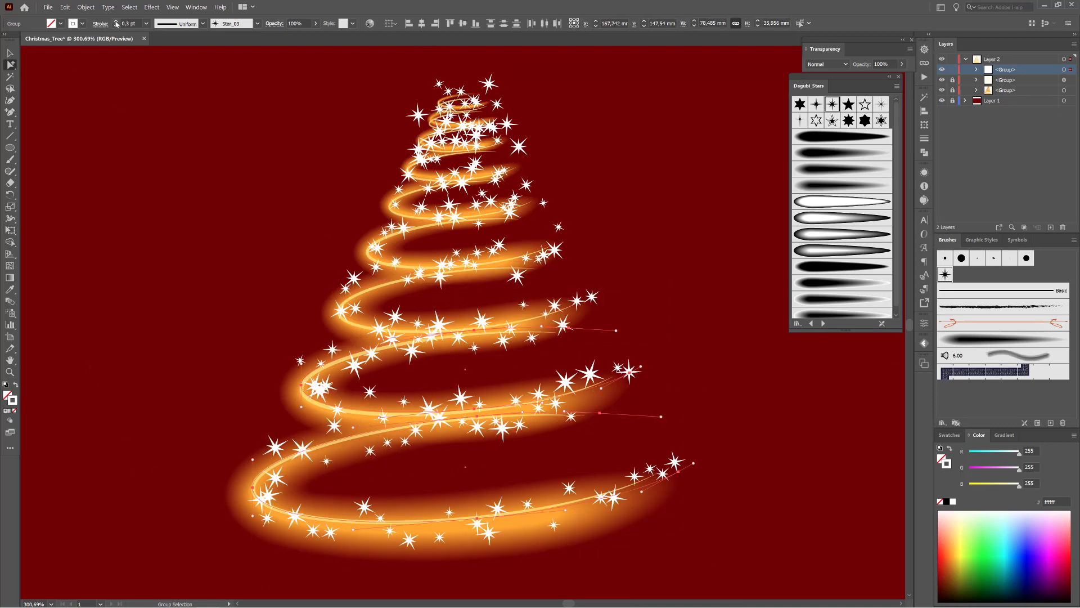
click(116, 22)
Taper the star loops' stroke weight toward the treetop, with 0.3 pt on the middle loops, 0.2 pt above and thinner at the tip.
mouse_move(141, 61)
mouse_down()
mouse_move(683, 284)
mouse_move(701, 366)
mouse_up()
click(146, 24)
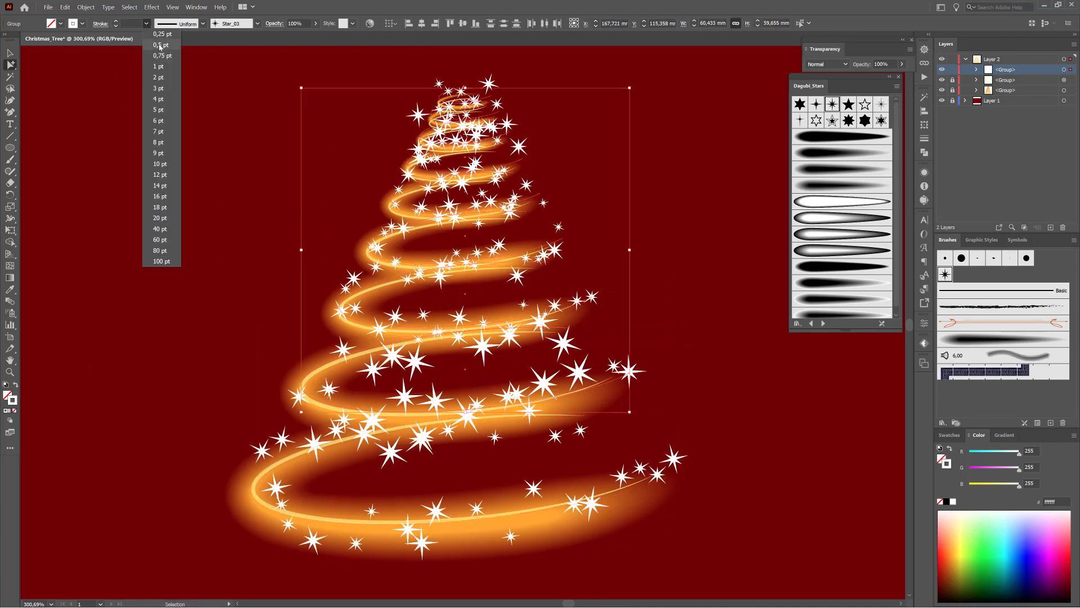
click(159, 46)
click(116, 26)
click(115, 26)
drag(206, 90, 649, 273)
ctrl+click(116, 26)
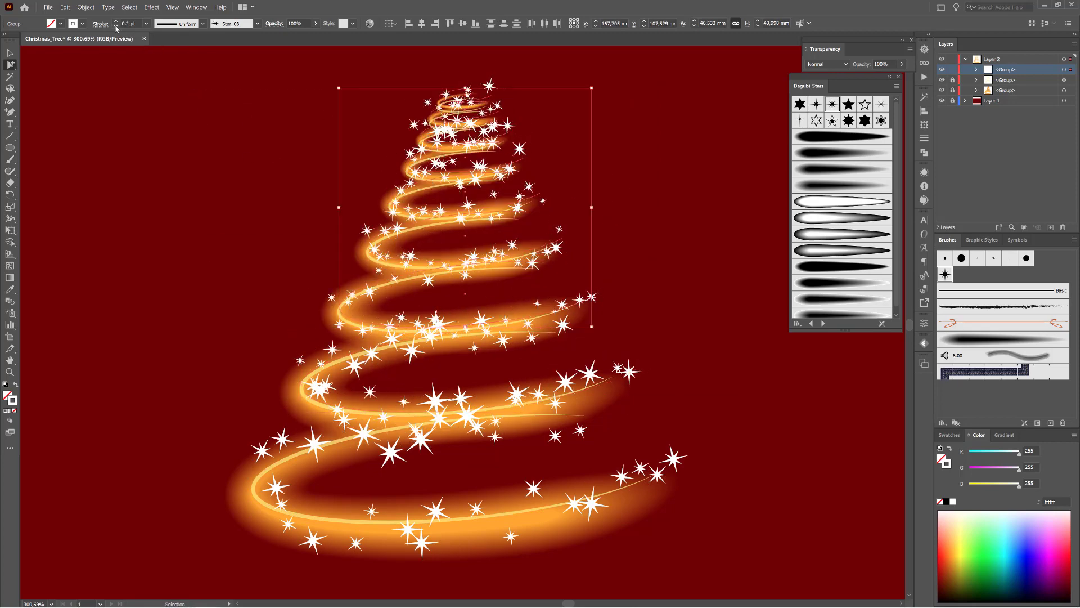
drag(304, 78, 635, 223)
ctrl+click(115, 26)
ctrl+click(137, 192)
Reduce the stroke weight of the star loop second from the tree's base to 0.2 pt.
mouse_move(574, 409)
mouse_down()
mouse_move(530, 406)
mouse_move(576, 405)
mouse_up()
drag(396, 453, 533, 562)
drag(304, 360, 433, 403)
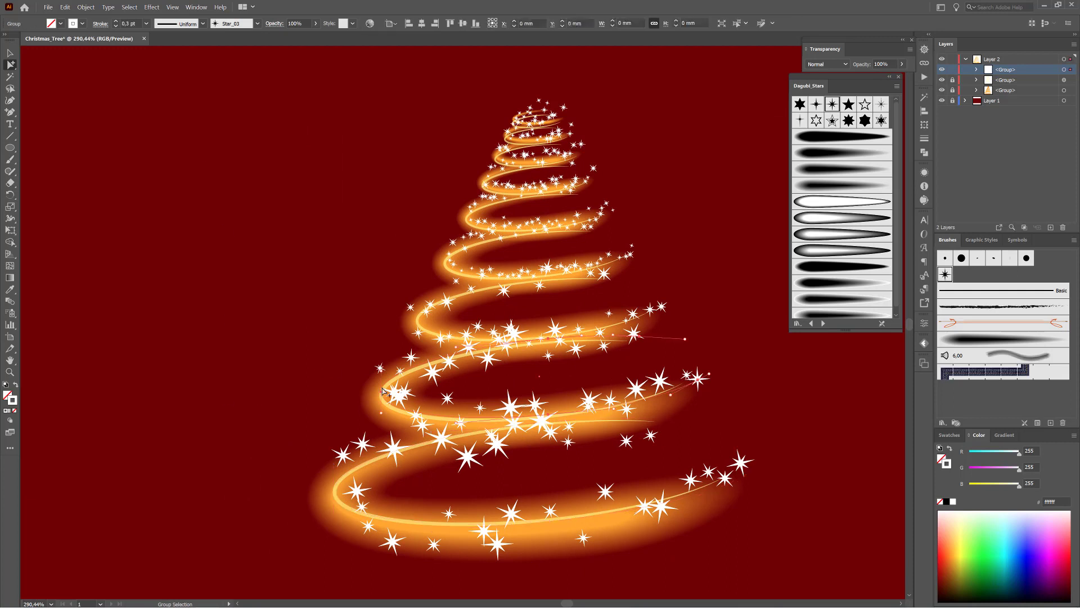
click(116, 25)
ctrl+click(222, 408)
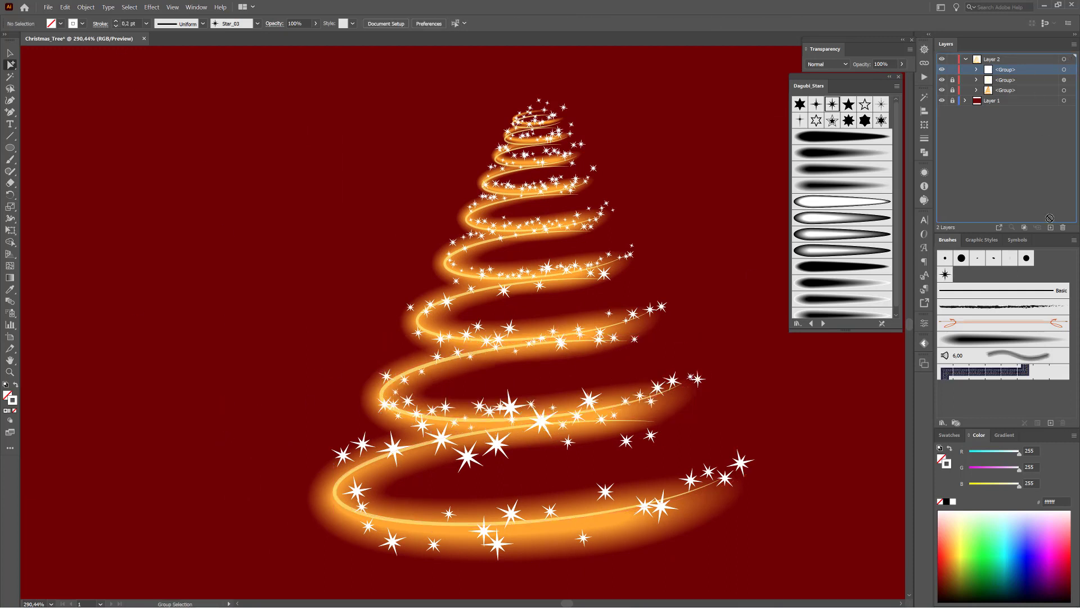
Duplicate the star spiral group and apply the Bokeh_16 brush from the Dagubi_Bokeh library to the topmost group.
drag(1049, 218, 1050, 228)
click(1063, 70)
click(811, 323)
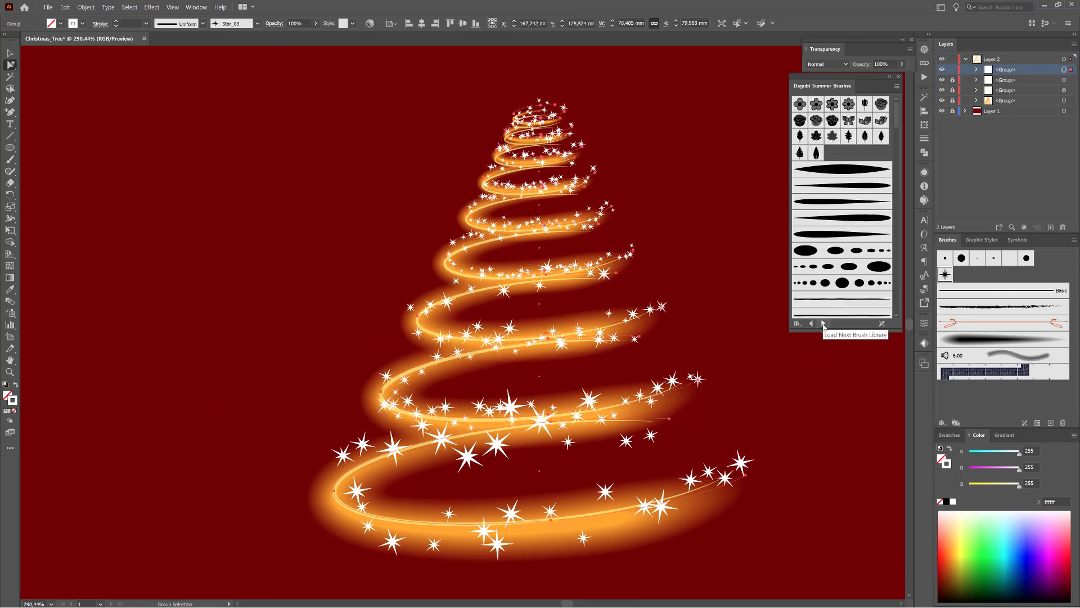
click(810, 323)
click(810, 323)
click(849, 137)
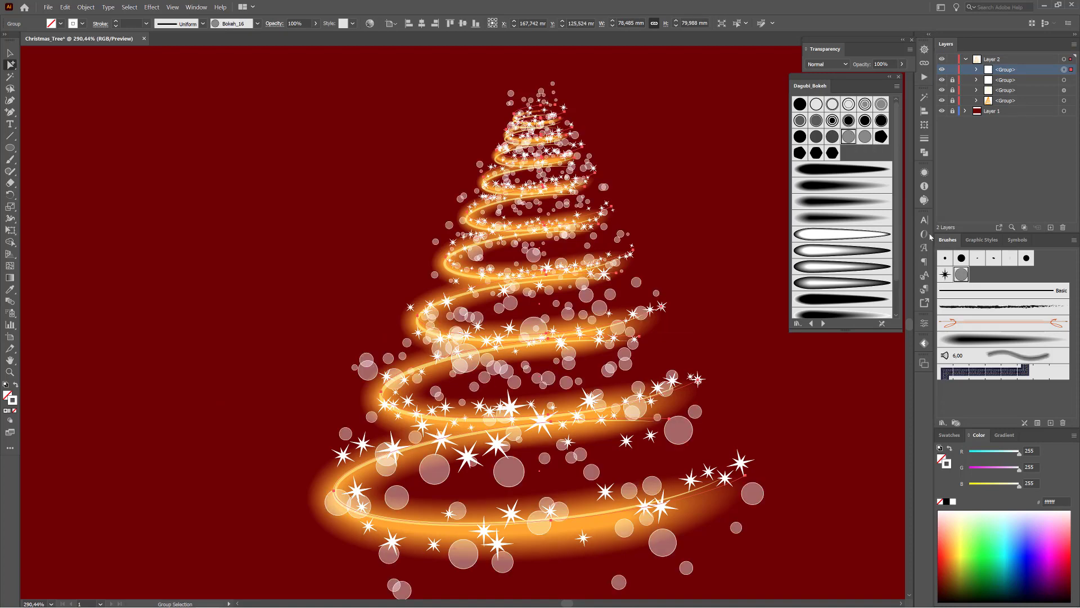
Set the Bokeh_16 brush's random size to 16–40% and scatter to -46% and 46%, applying it to the existing strokes.
double_click(961, 274)
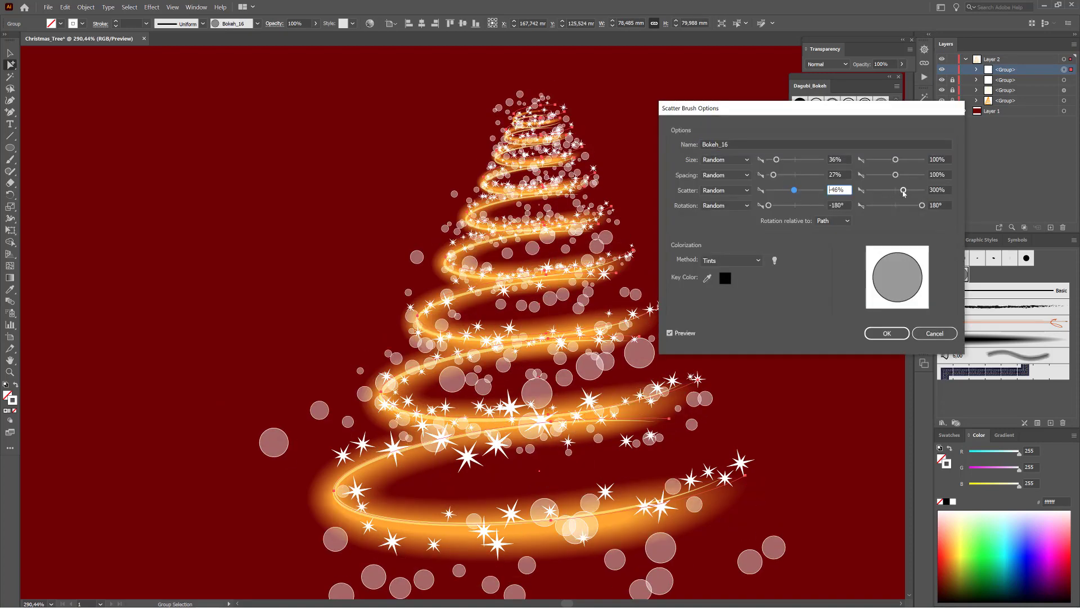
drag(777, 160, 772, 160)
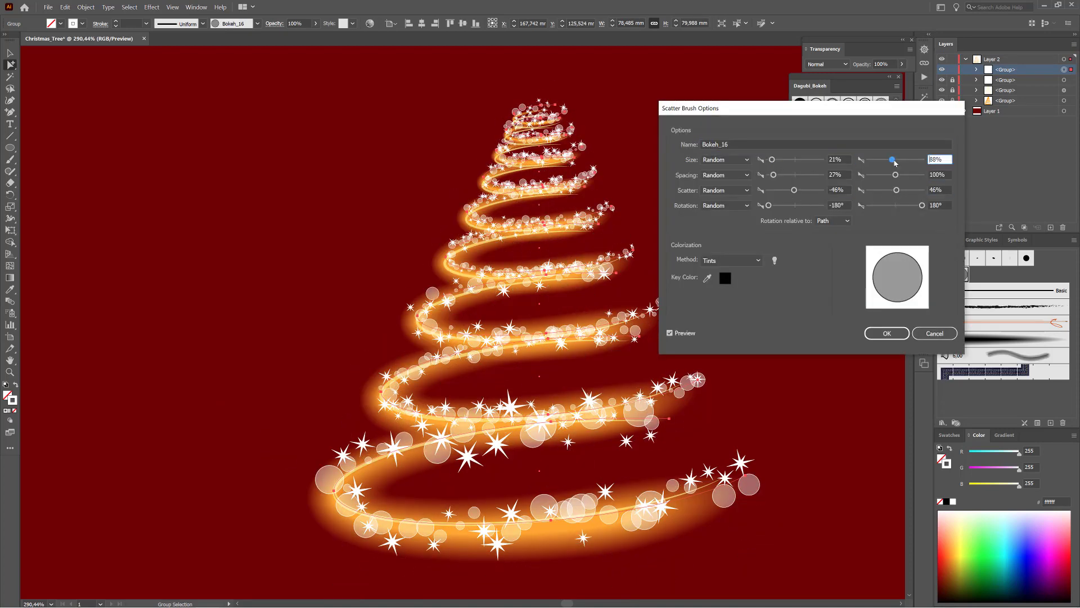
drag(895, 163, 879, 164)
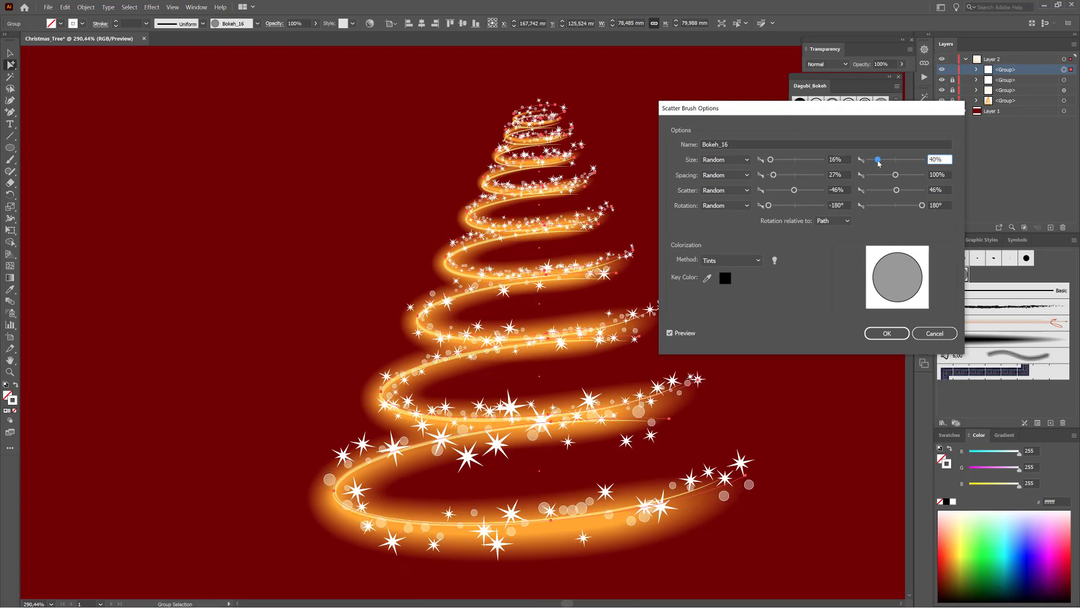
click(887, 333)
click(540, 325)
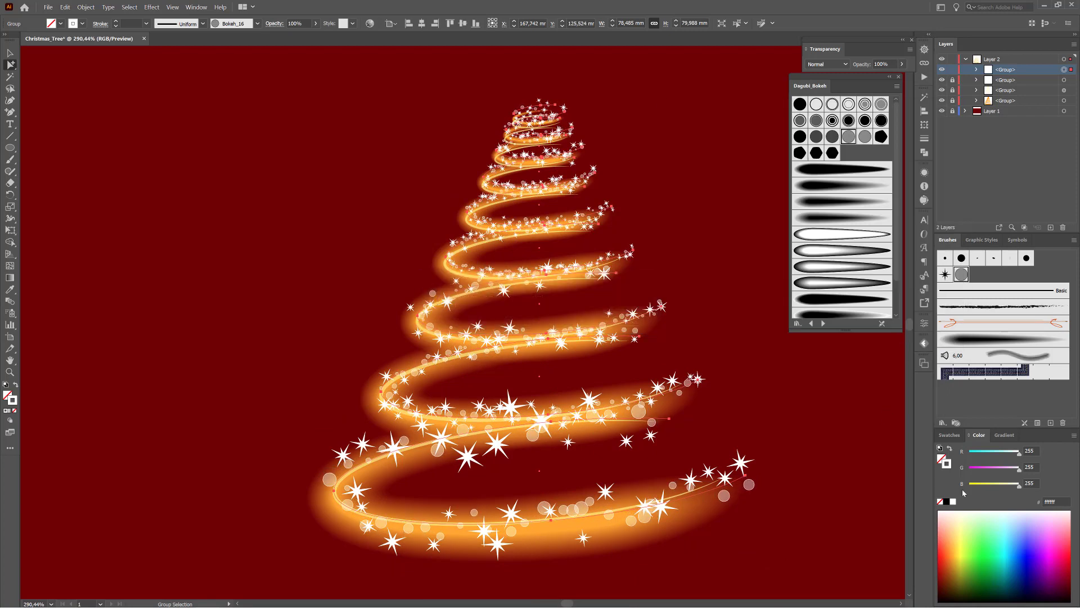
Give the bokeh spiral a yellow #ffea58 stroke with Color Dodge blending and nudge it slightly upward.
click(826, 64)
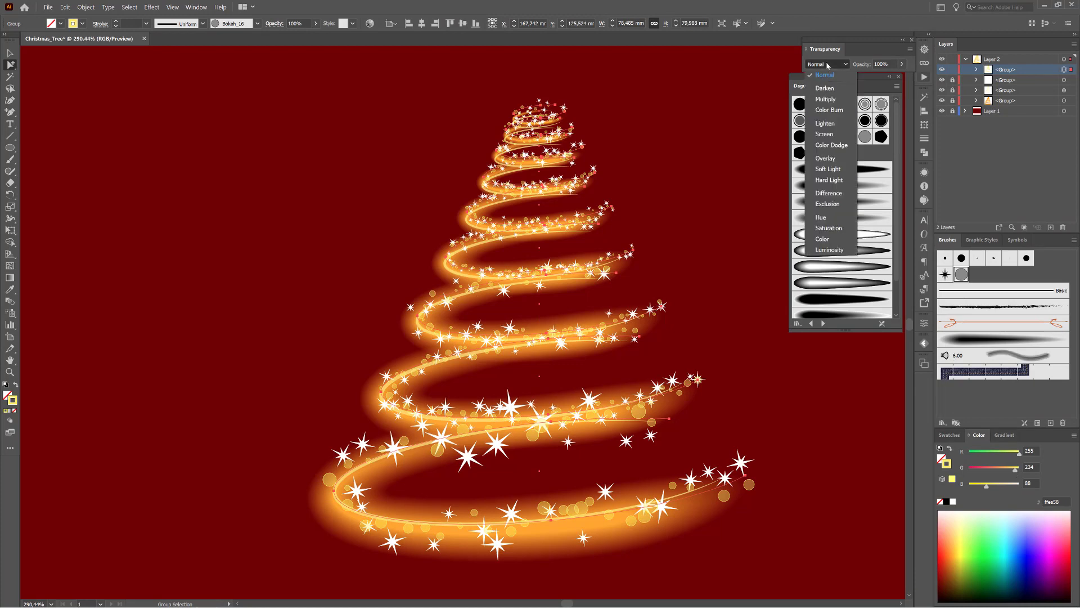
click(828, 134)
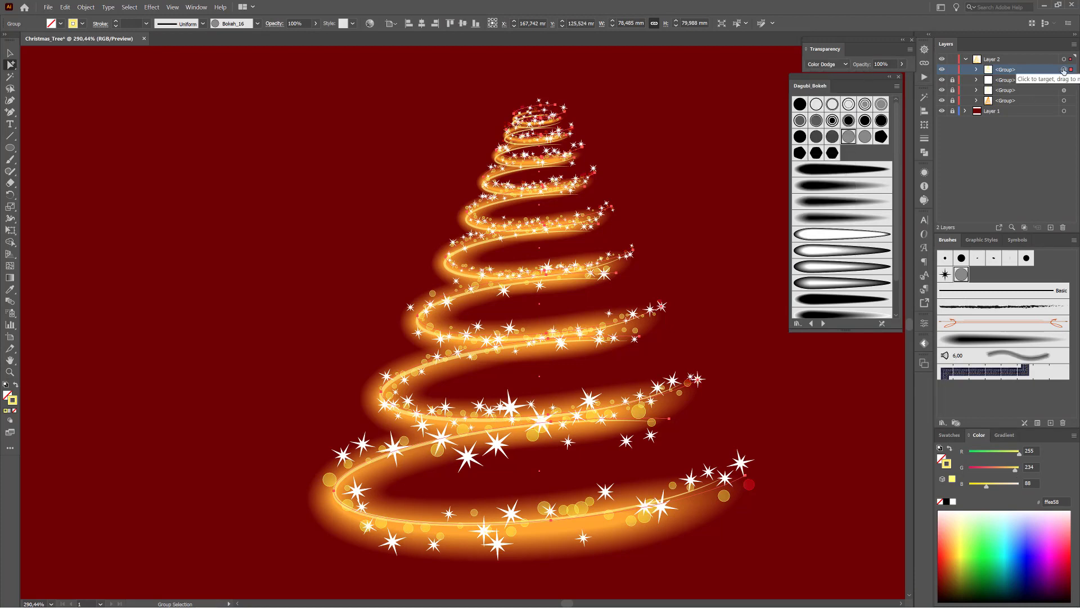
key(Up)
key(Up)
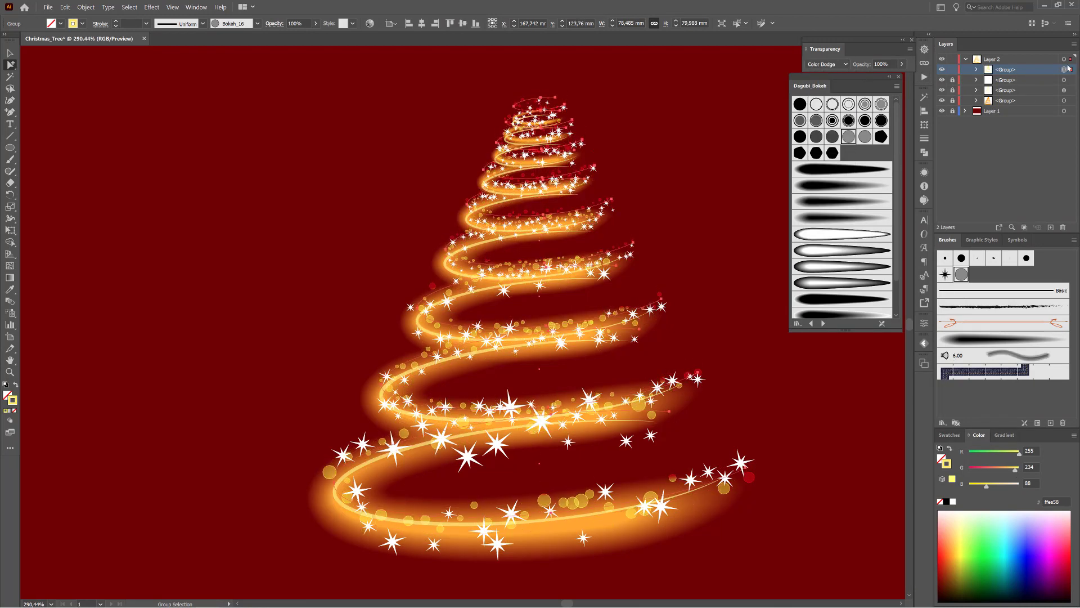
click(246, 262)
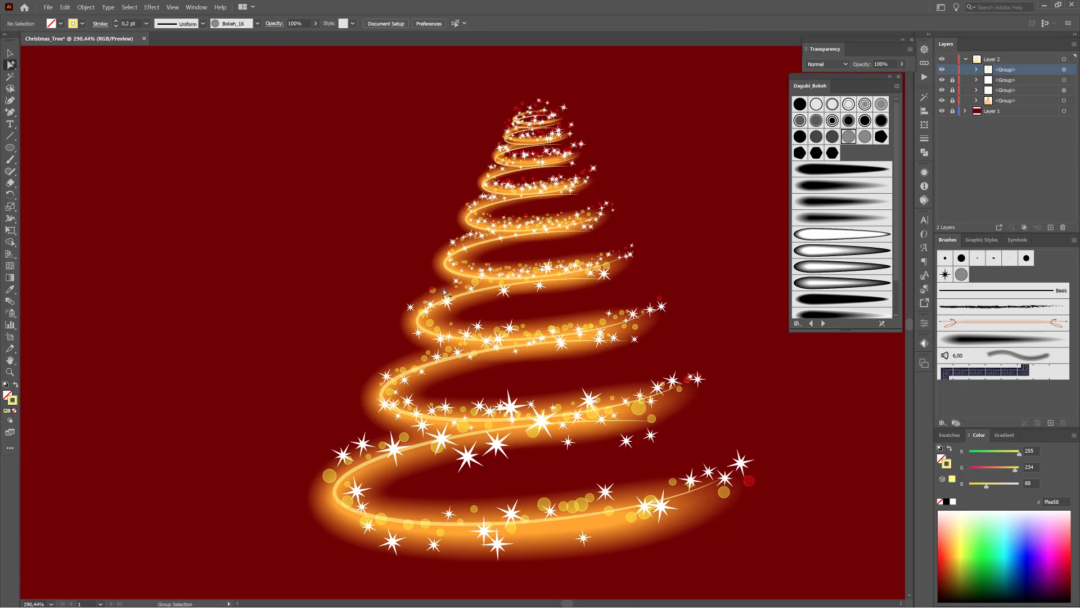
Collapse and lock Layer 2, and add a new layer above it.
click(965, 59)
key(ctrl+0)
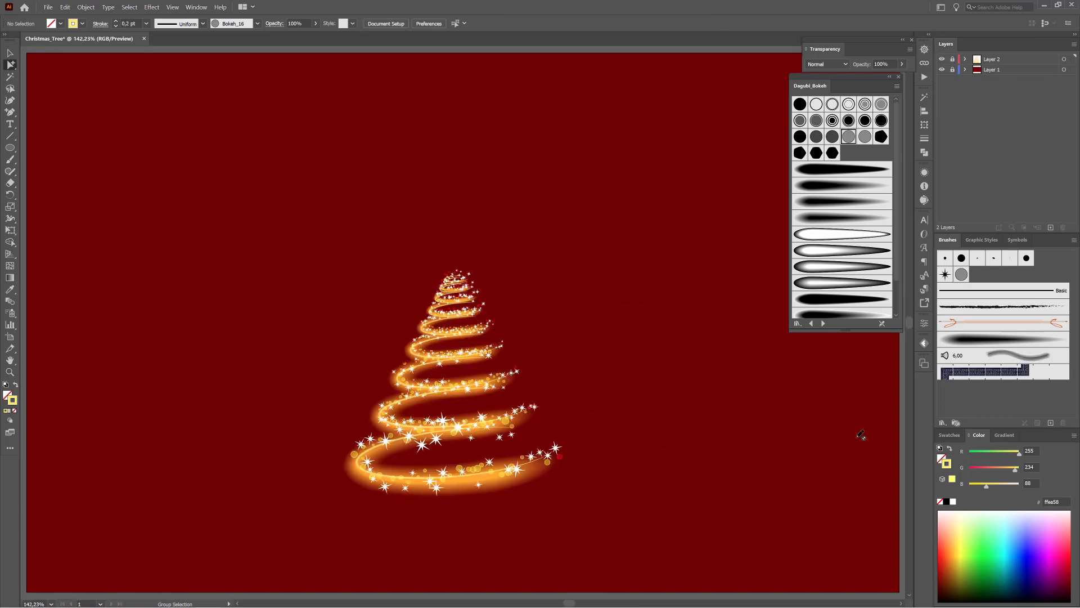
click(1051, 228)
Open the Dagubi_Stars symbol library and choose a glowing yellow star symbol.
click(1013, 242)
click(942, 422)
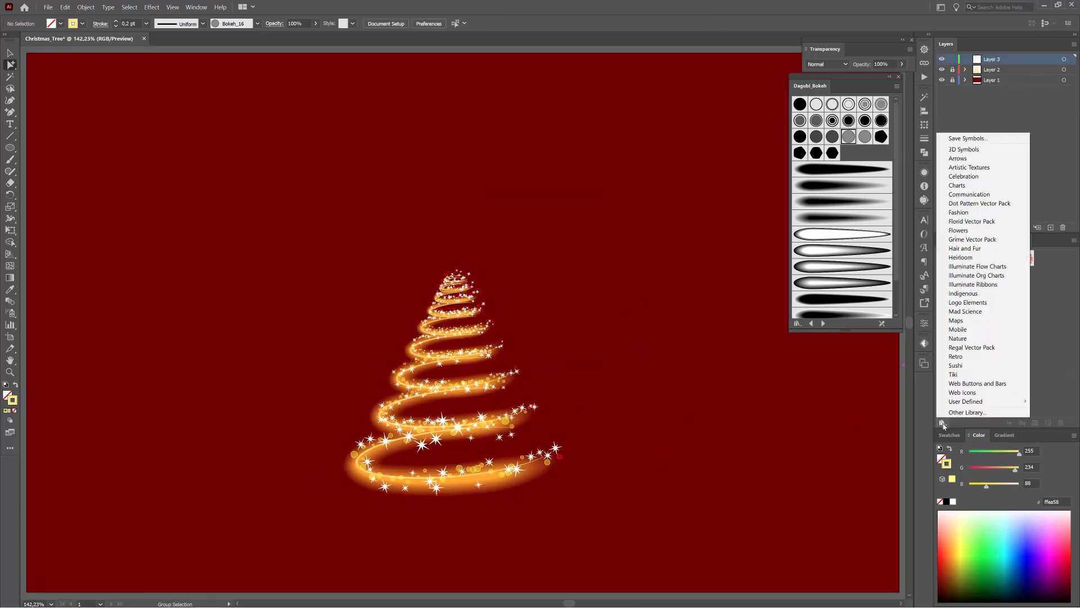
click(966, 419)
drag(571, 292, 726, 61)
drag(729, 134, 729, 225)
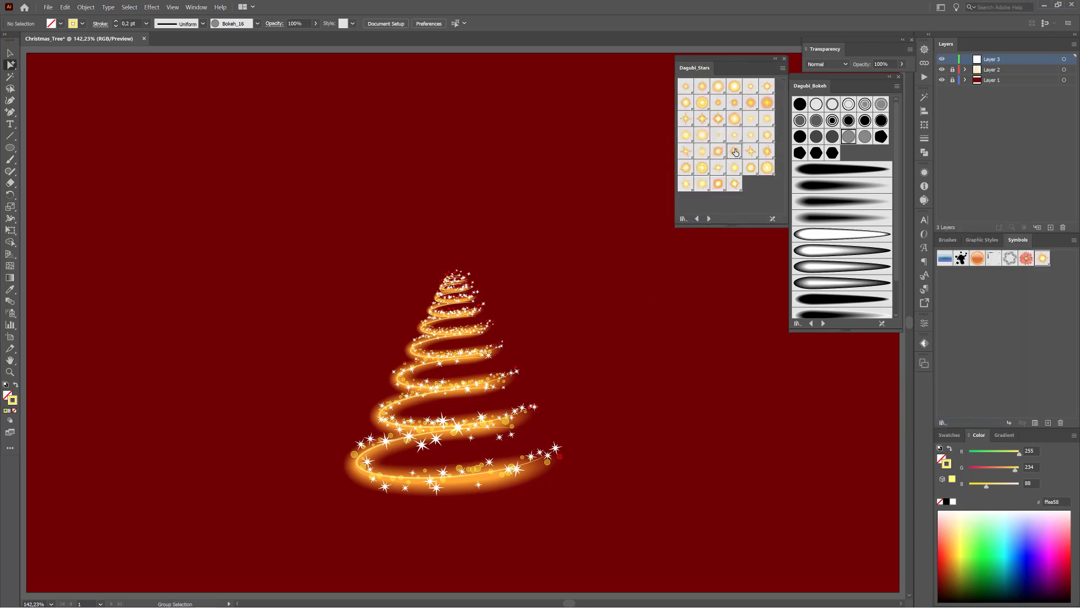
Spray one Star_28 symbol onto the tree's tip and enlarge it with the Symbol Sizer.
mouse_move(12, 316)
mouse_down()
mouse_move(73, 326)
mouse_move(127, 357)
mouse_move(205, 275)
mouse_move(472, 78)
mouse_up()
click(452, 266)
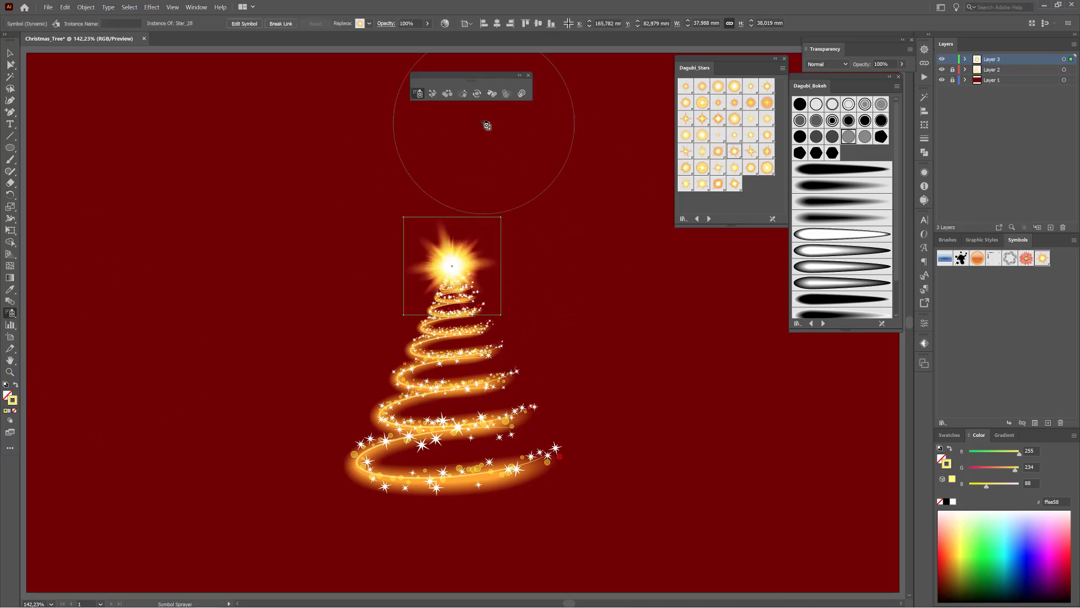
click(462, 94)
mouse_move(453, 262)
mouse_down()
mouse_move(473, 178)
mouse_move(468, 260)
mouse_up()
click(432, 94)
key(ctrl+shift+a)
Lock Layer 3, then duplicate the white star spiral group in Layer 2 and select the lower of the two.
click(966, 69)
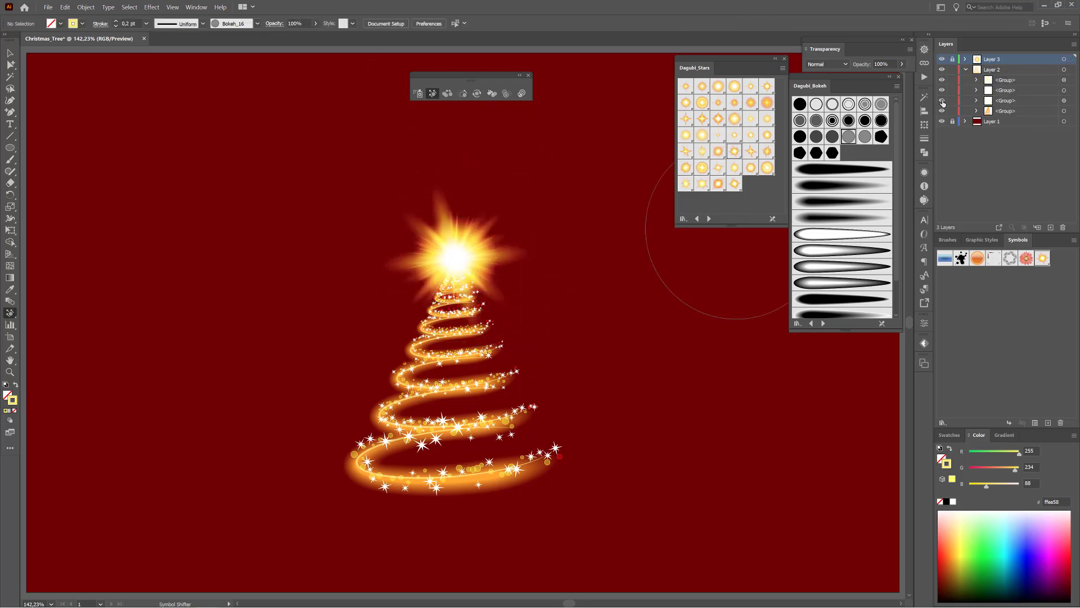
drag(1032, 90, 1051, 228)
click(1064, 101)
scroll(455, 443, up, 3)
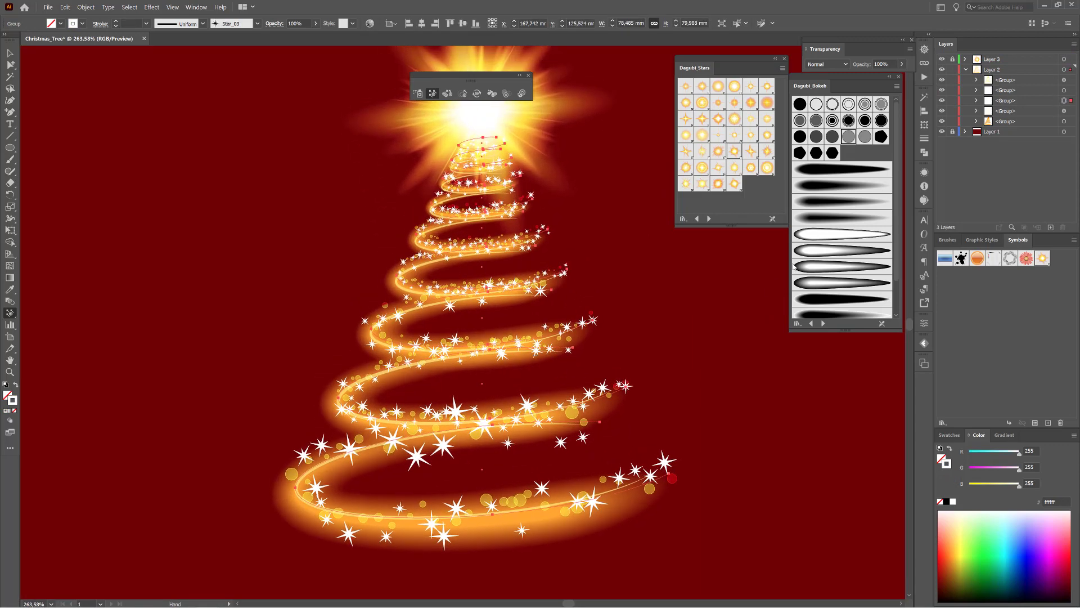
Apply the Star_06 brush from the Dagubi_Stars library to the selected spiral and color its stroke orange #ec8d00.
click(823, 323)
click(823, 323)
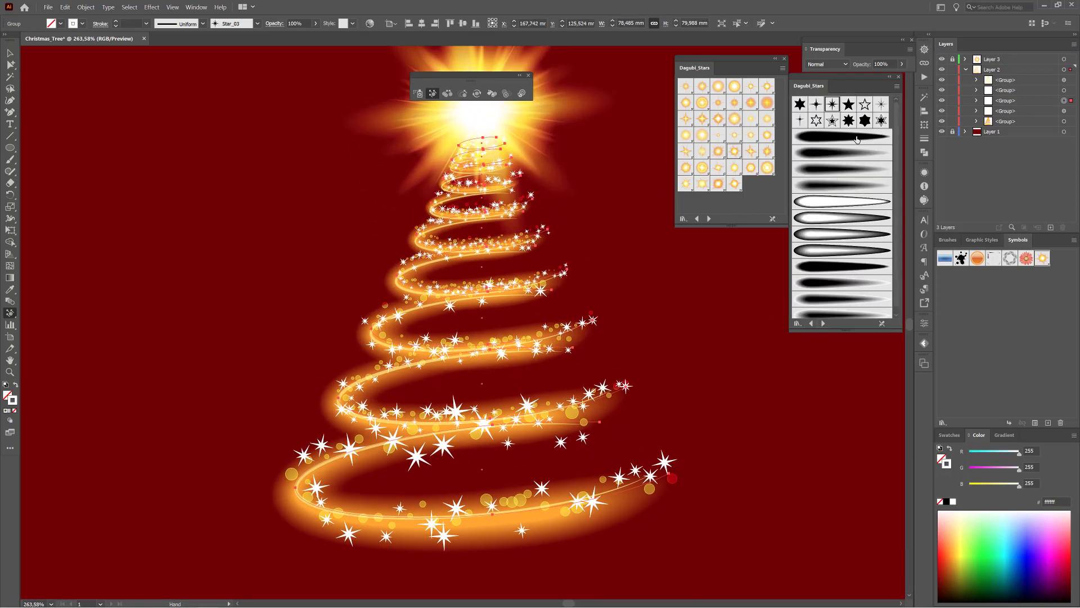
click(881, 106)
click(954, 555)
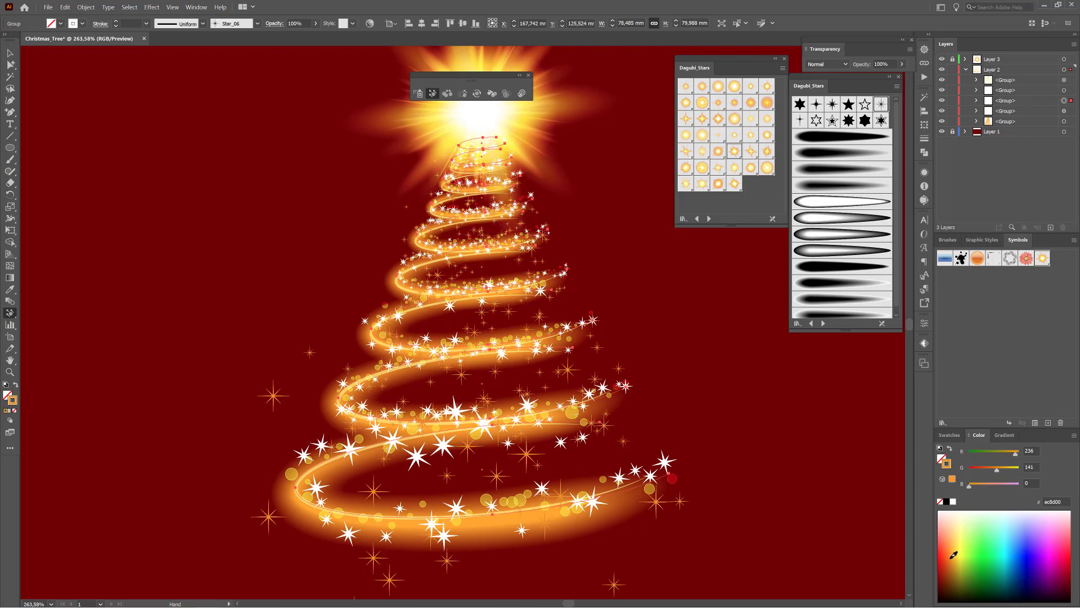
Set the Star_06 brush's size to 25–75%, spacing to 19–60% and scatter to -152% and 141%, applying it to the existing strokes.
click(948, 240)
double_click(977, 275)
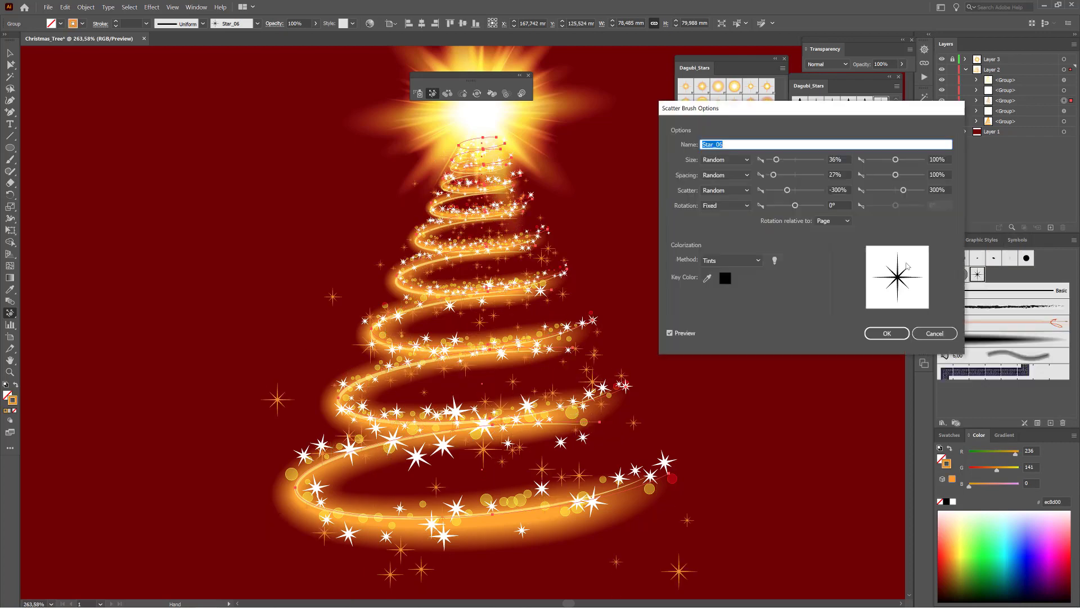
drag(788, 191, 791, 190)
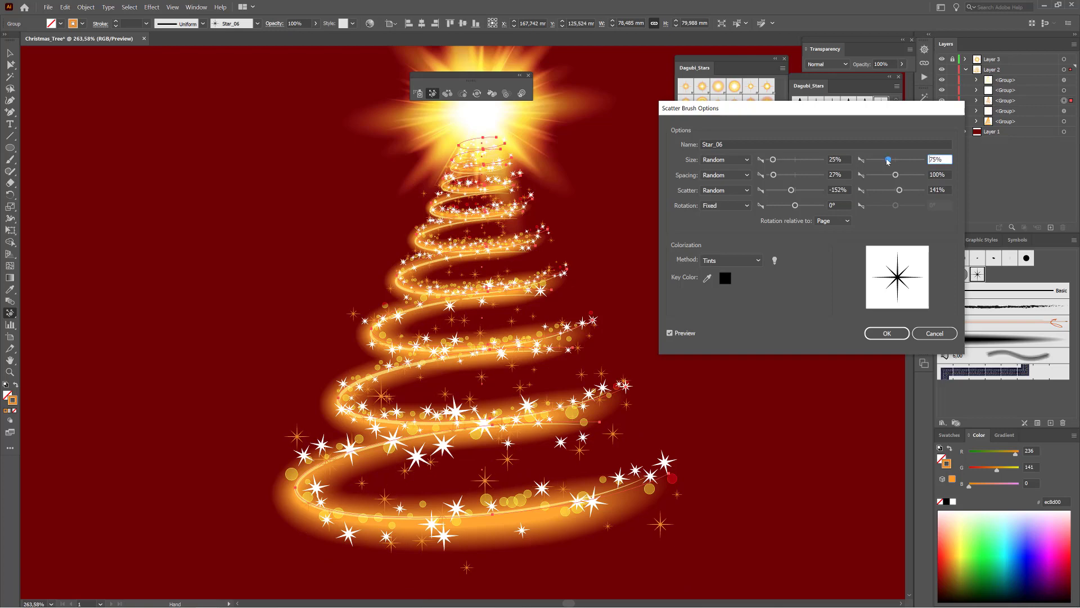
drag(895, 175, 885, 178)
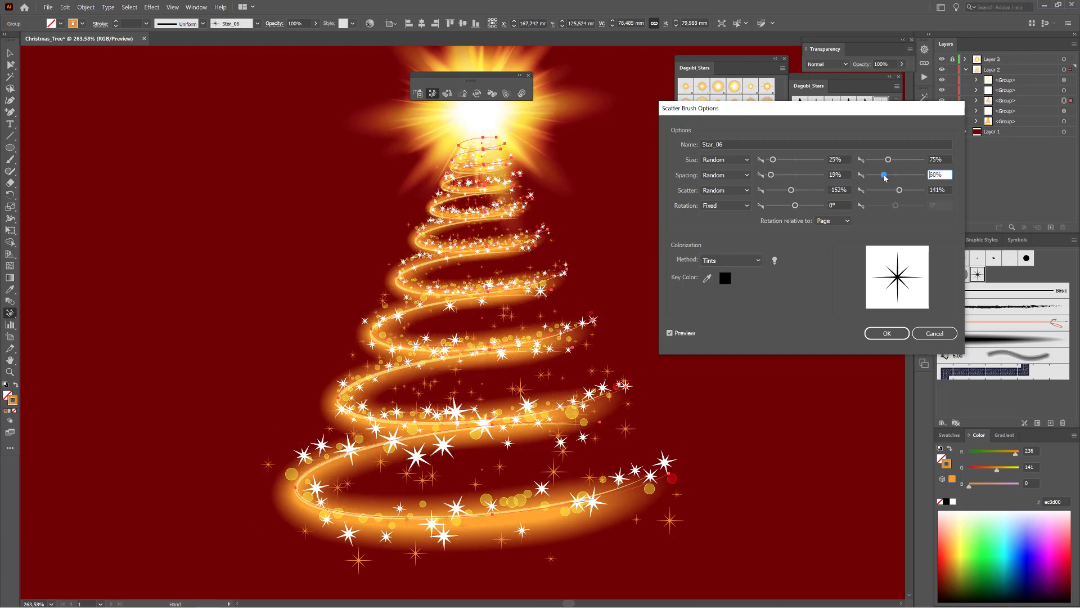
click(886, 333)
key(Return)
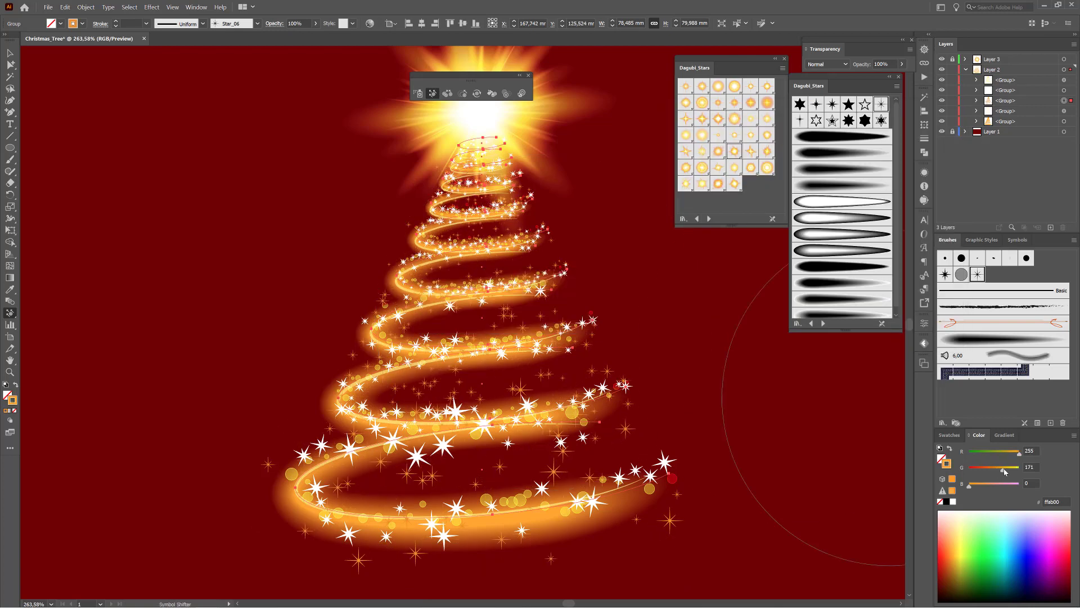
Change the Star_06 spiral's stroke to #ffaf00 with Screen blending, and lock Layer 2.
click(822, 64)
click(827, 134)
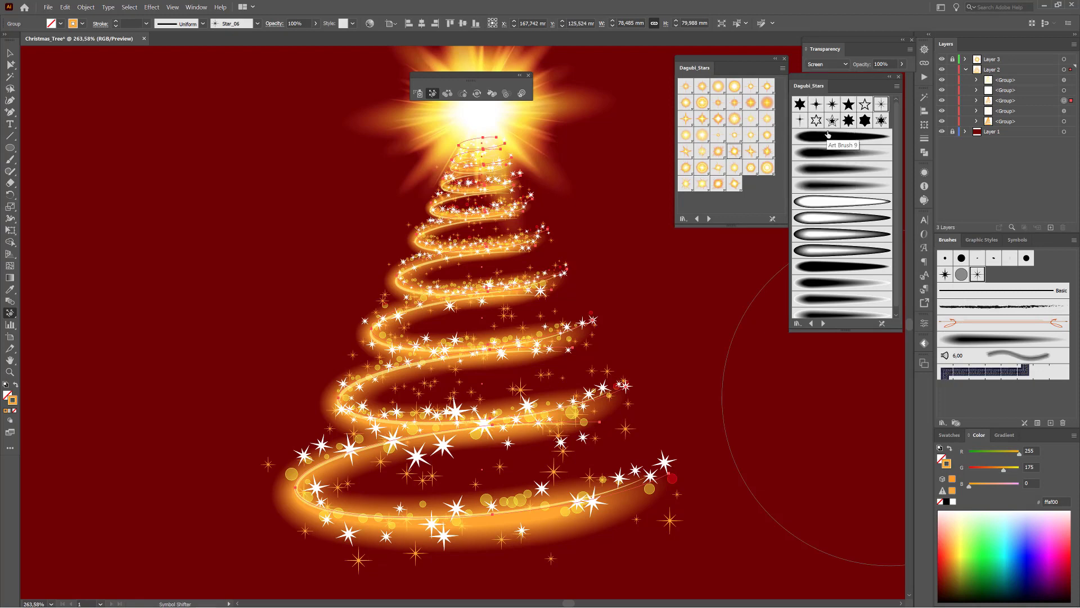
key(ctrl+1)
scroll(585, 141, up, 2)
click(965, 69)
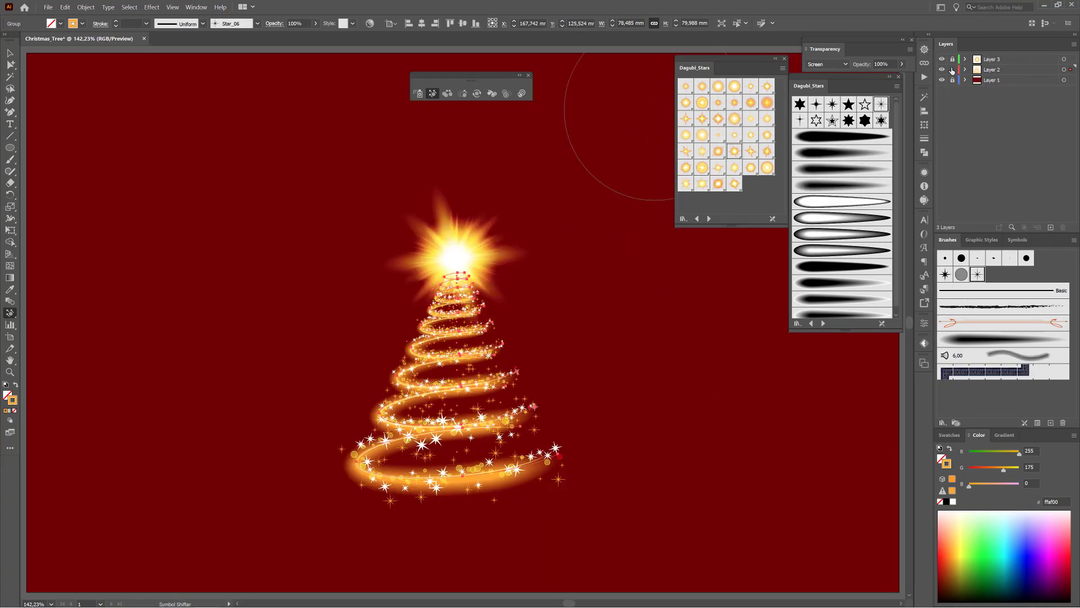
click(952, 69)
Unlock Layer 3 and spray one Light_27 symbol from the Dagubi_Light library onto the center of the treetop star.
click(698, 219)
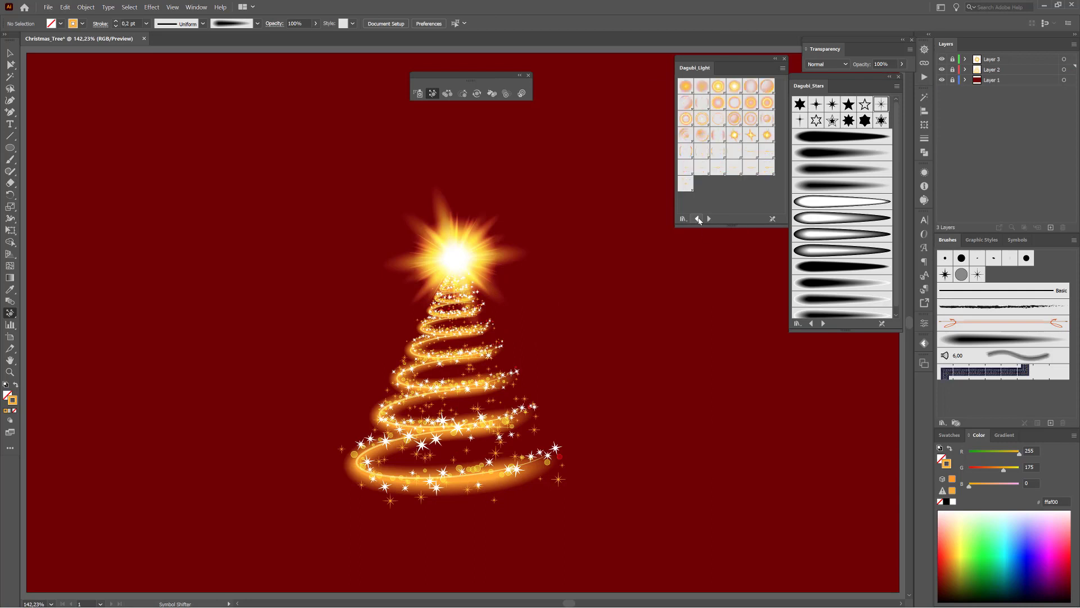
key(shift+s)
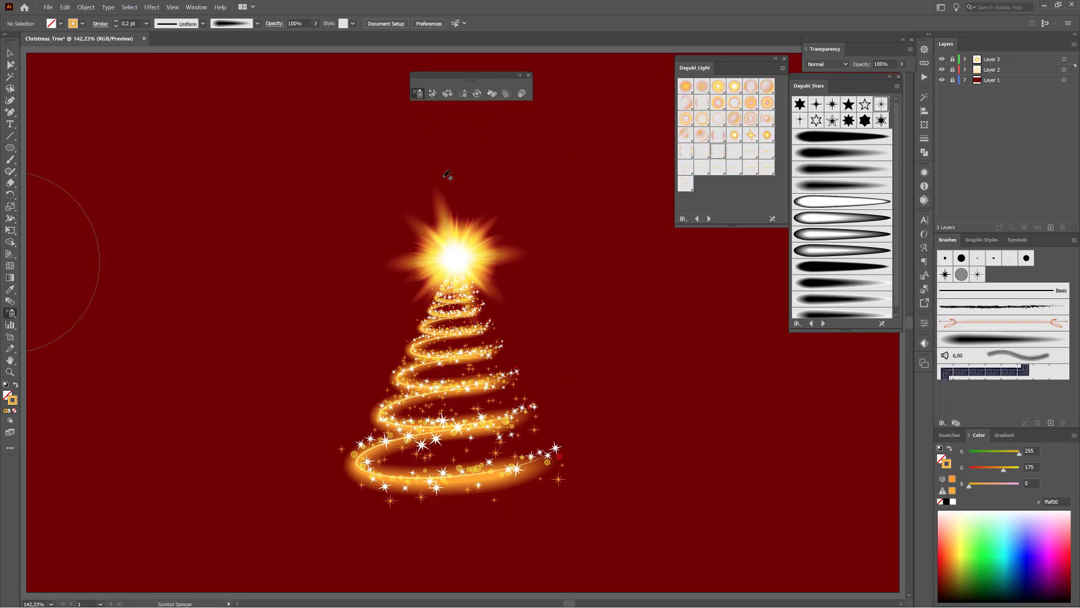
click(952, 59)
ctrl+click(453, 253)
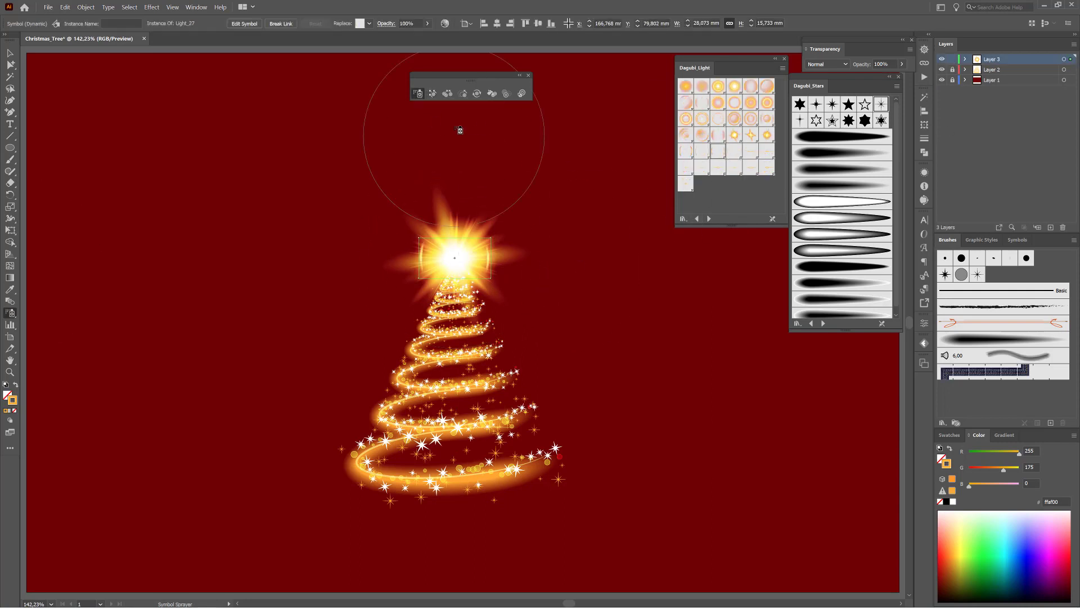
Enlarge the Light_27 symbol to about 66 mm wide and center it on the treetop star.
click(463, 93)
click(457, 255)
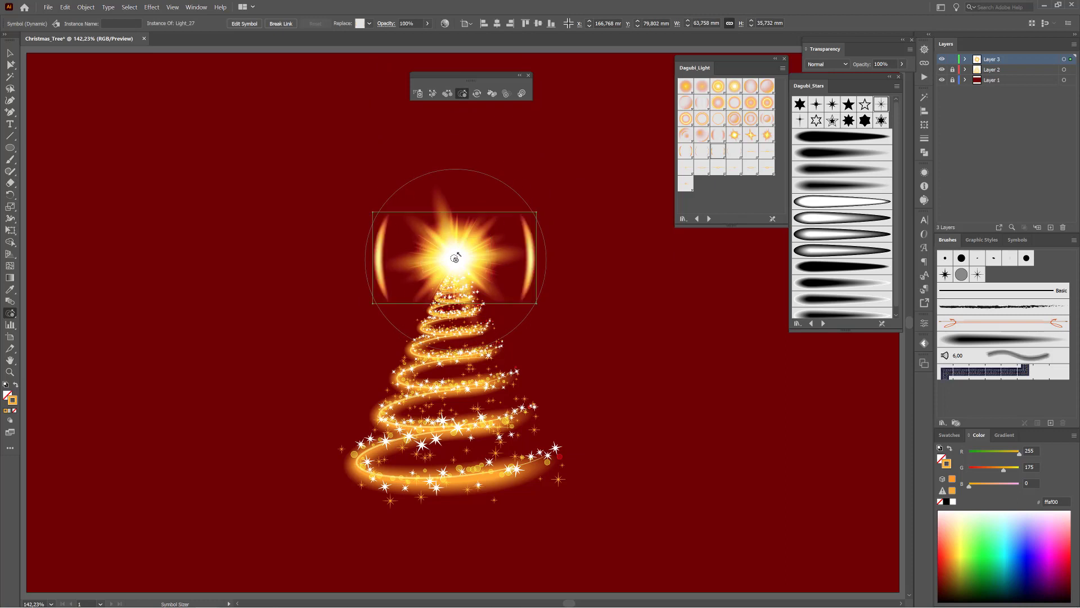
click(433, 93)
drag(463, 272, 465, 271)
click(463, 94)
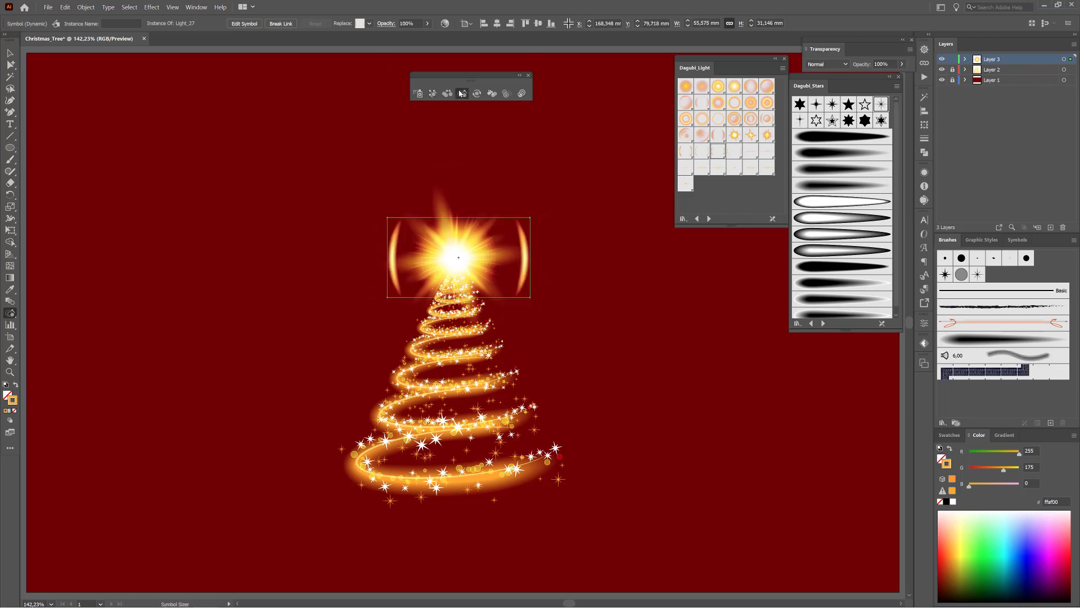
click(450, 253)
Fade the Light_27 symbol to 42% opacity with the Symbol Screener and deselect it.
click(506, 94)
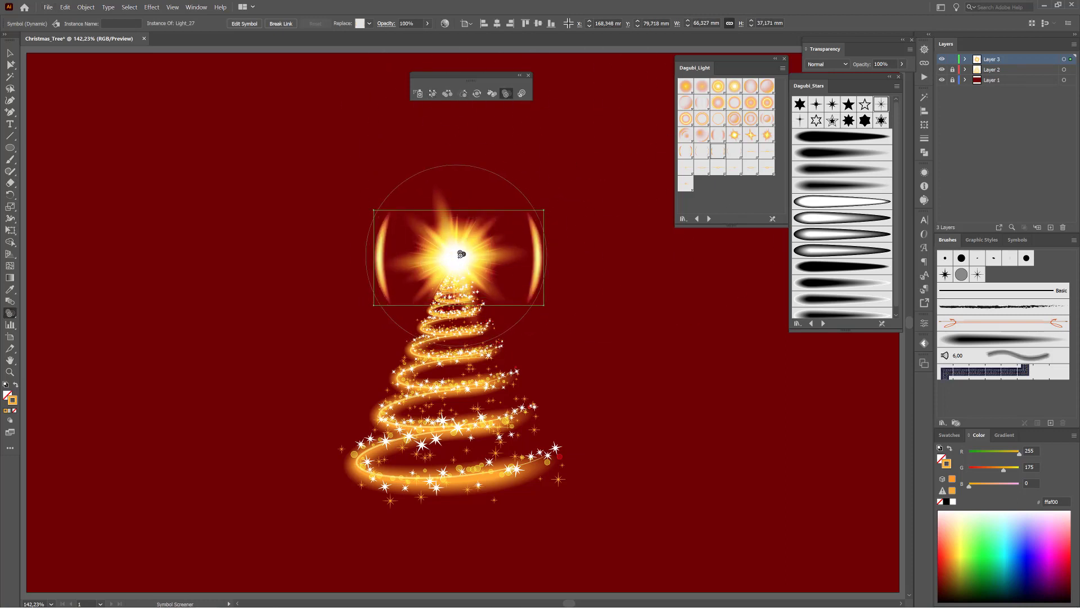
drag(446, 241, 446, 248)
click(425, 95)
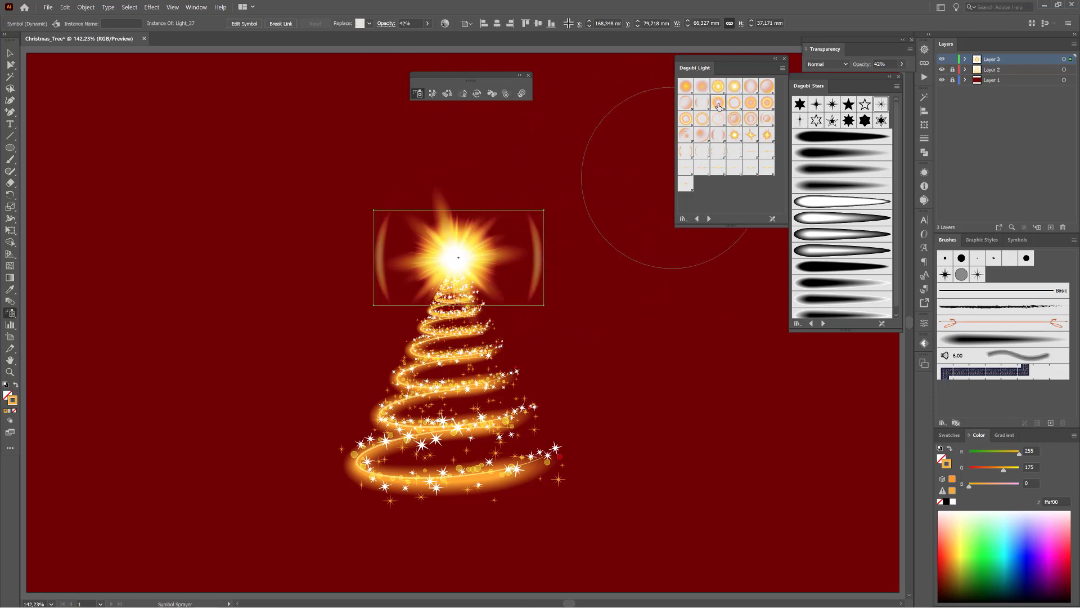
click(129, 7)
click(137, 44)
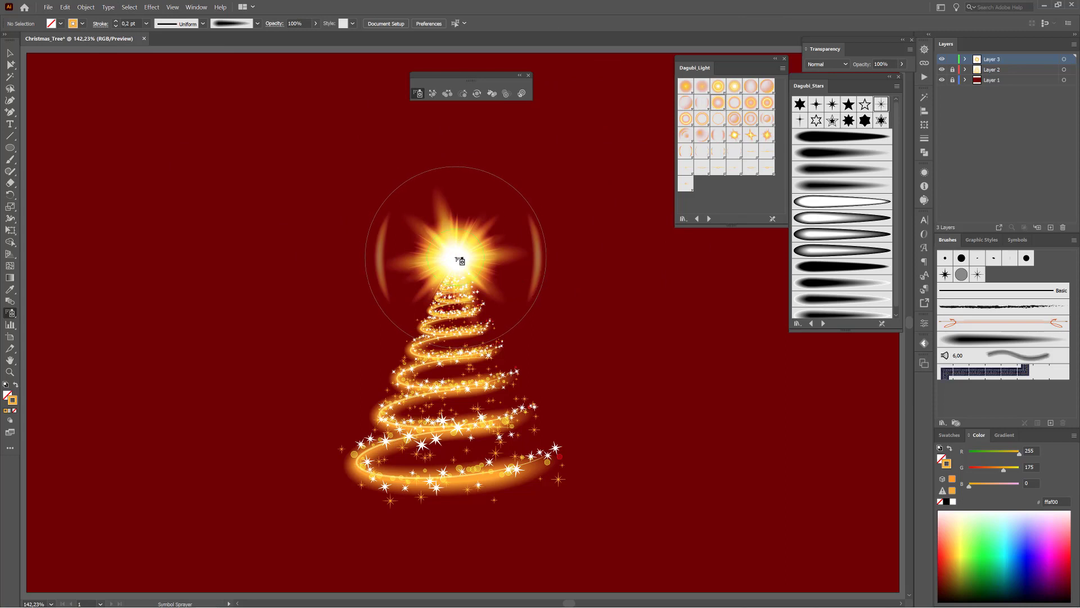
Spray a Light_09 symbol about 50 mm wide over the treetop star, fade it to 13% opacity and deselect it.
click(463, 93)
click(455, 257)
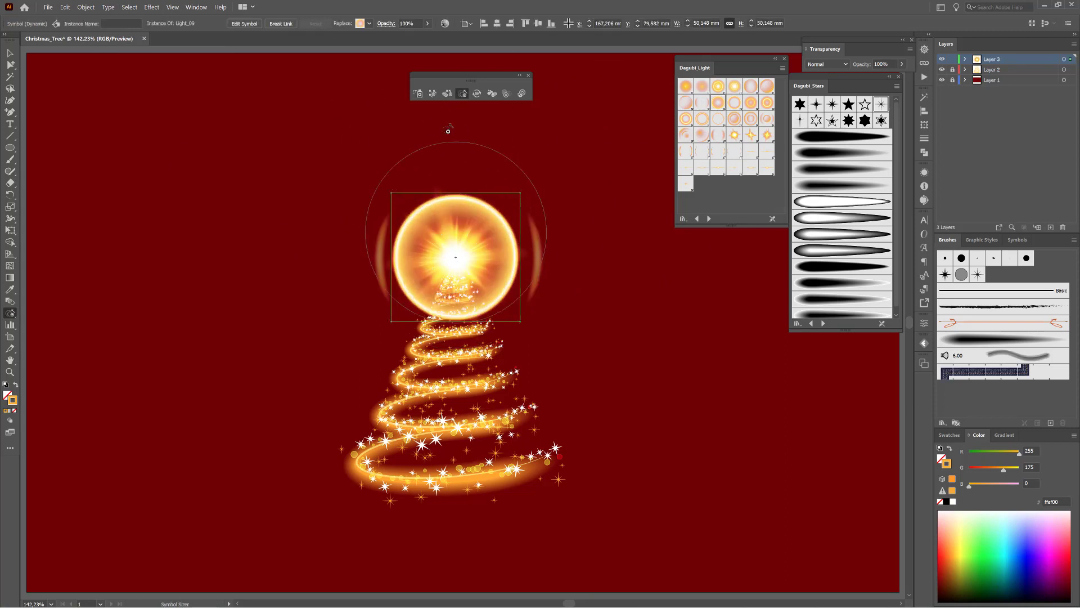
click(506, 93)
drag(458, 253, 460, 253)
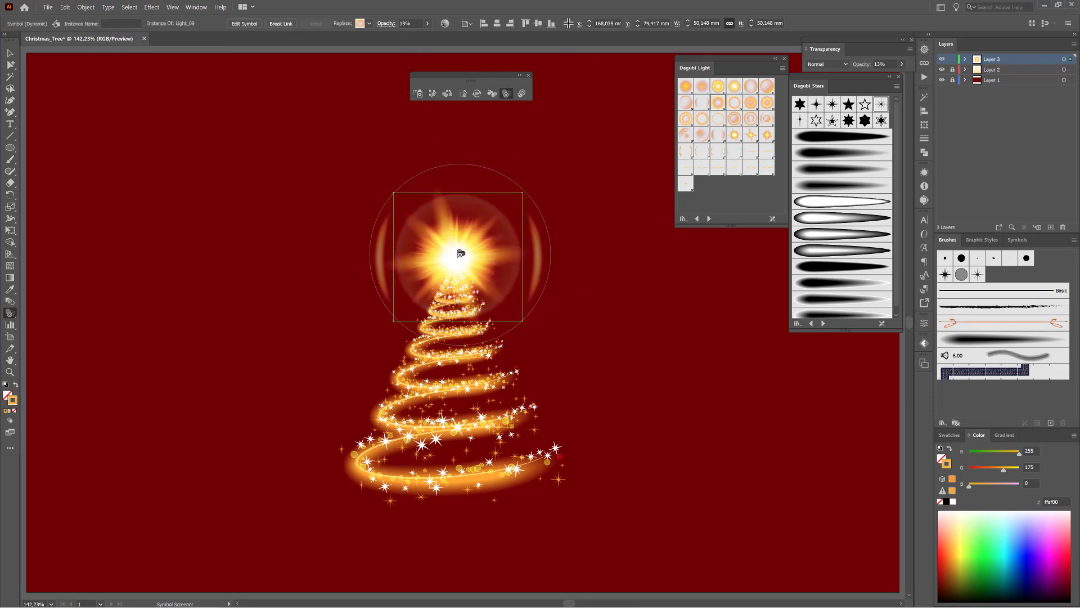
click(129, 7)
click(137, 44)
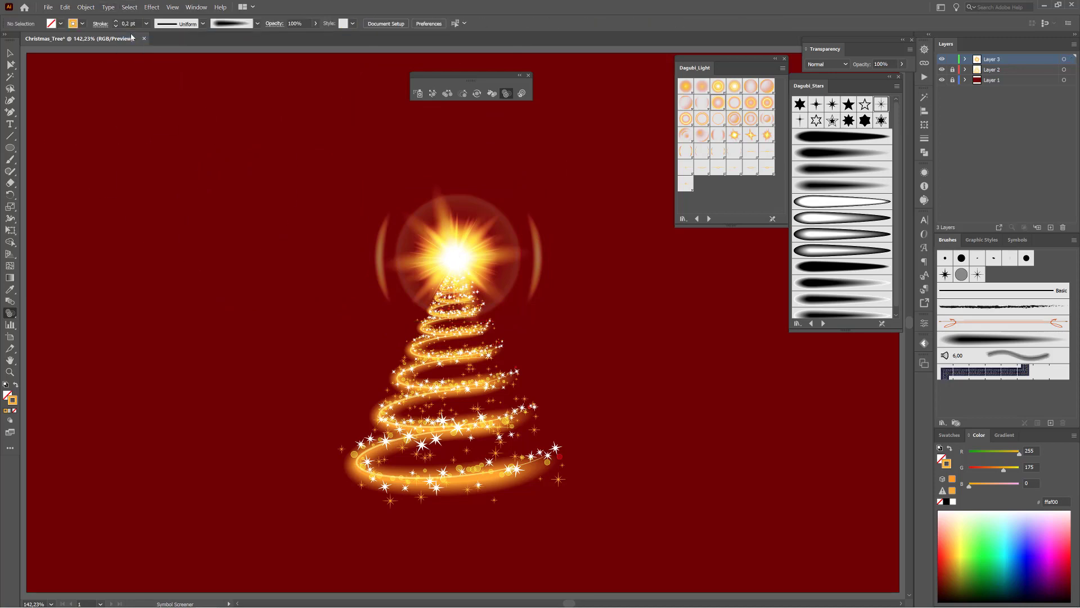
Spray a set of star symbols from the Dagubi_Stars library in a ring around the treetop star.
click(708, 218)
click(751, 86)
click(418, 94)
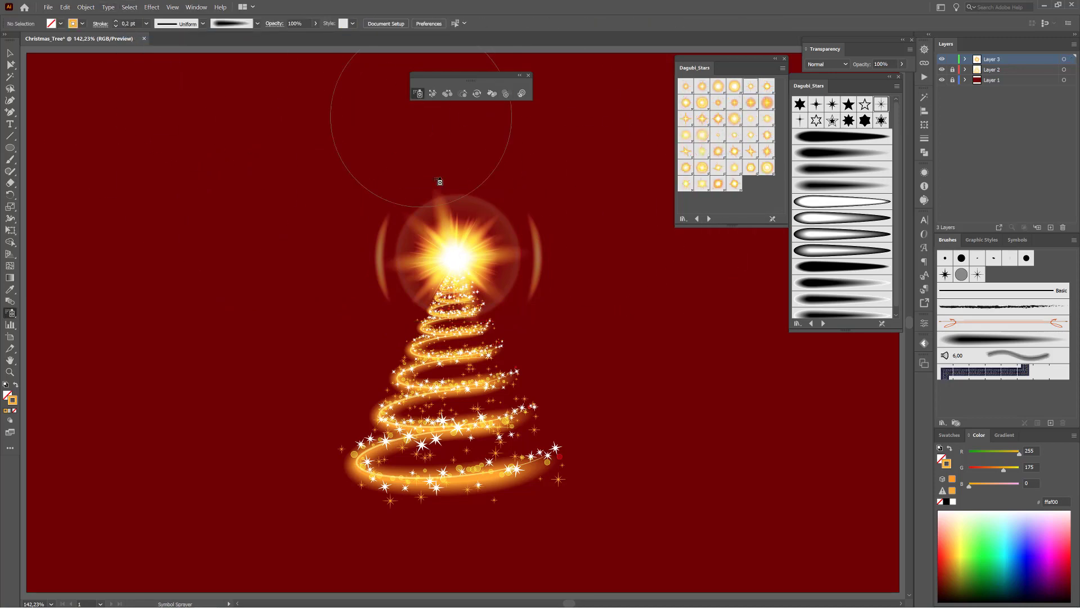
drag(450, 225, 480, 245)
Shrink the sprayed star set to about 27 mm wide and gather it over the treetop star's center.
click(461, 94)
click(446, 197)
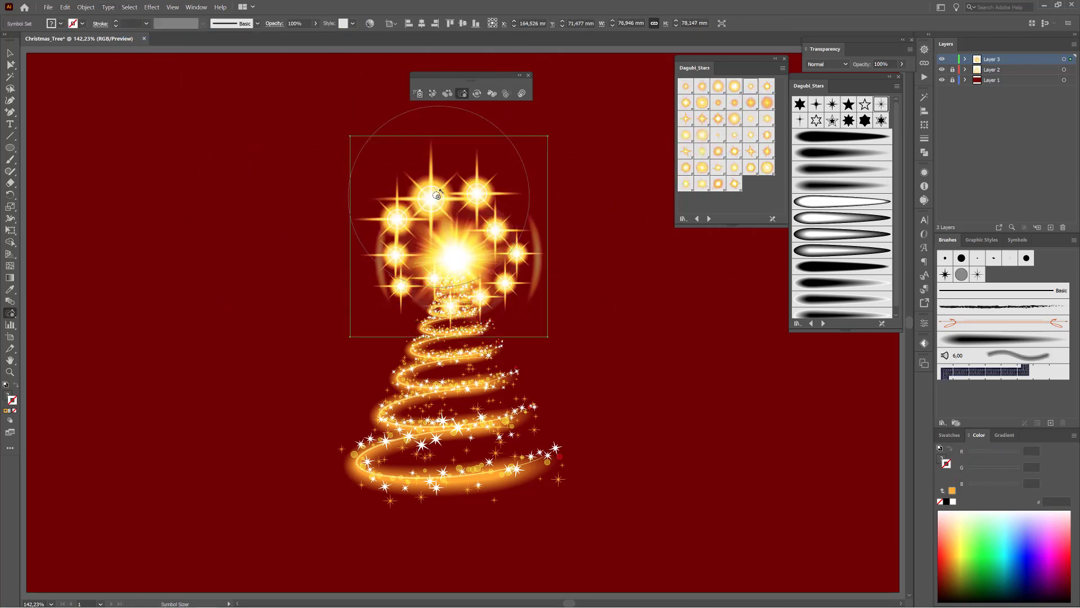
alt+click(448, 207)
click(432, 93)
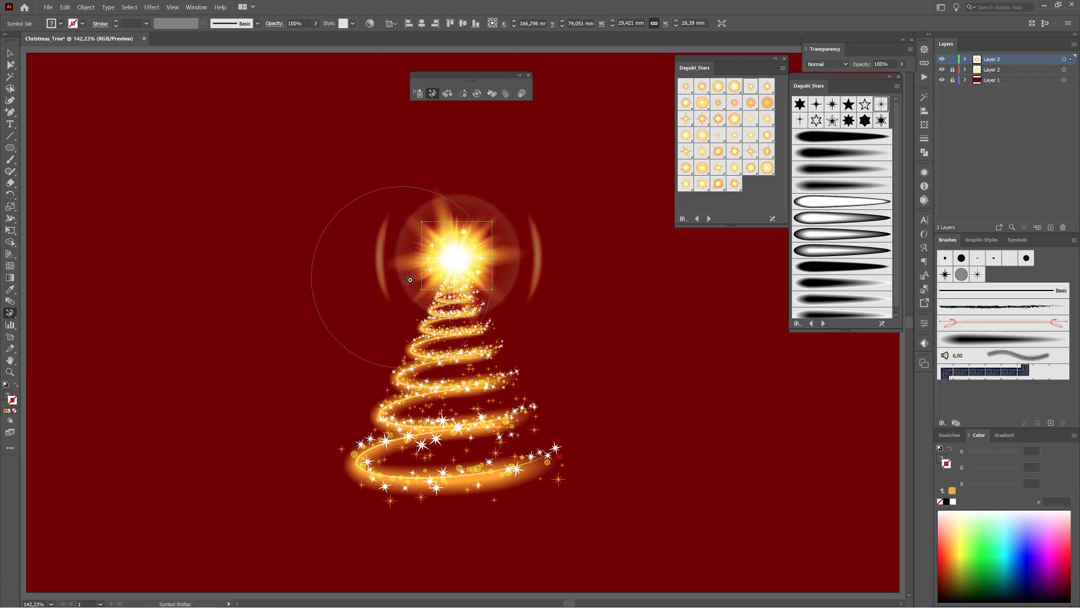
click(418, 93)
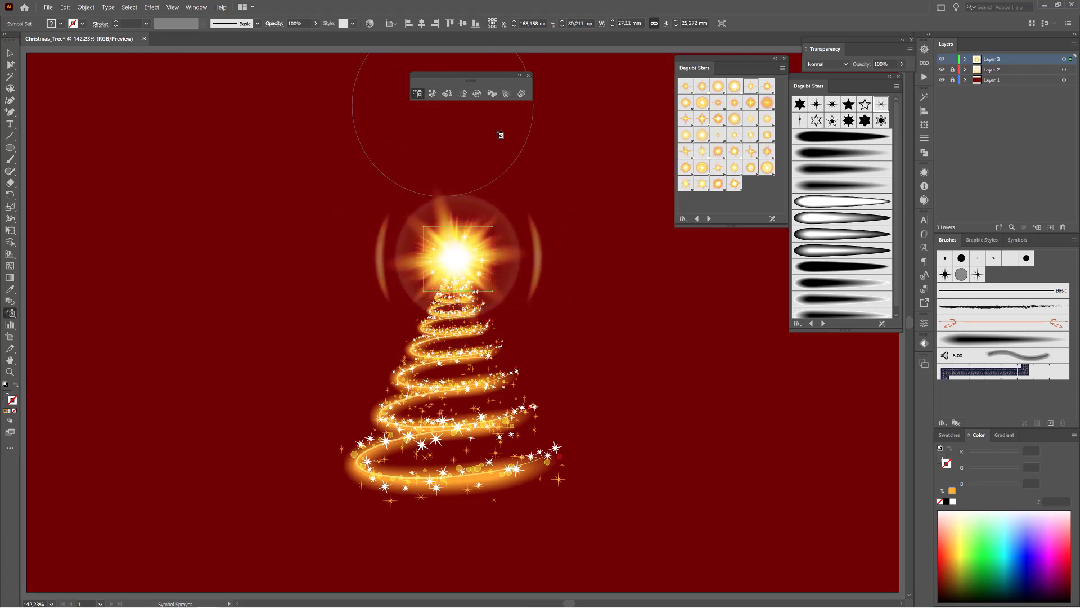
Deselect the star set and spray one Star_07 symbol just above the treetop star's center.
click(685, 102)
click(129, 7)
click(140, 35)
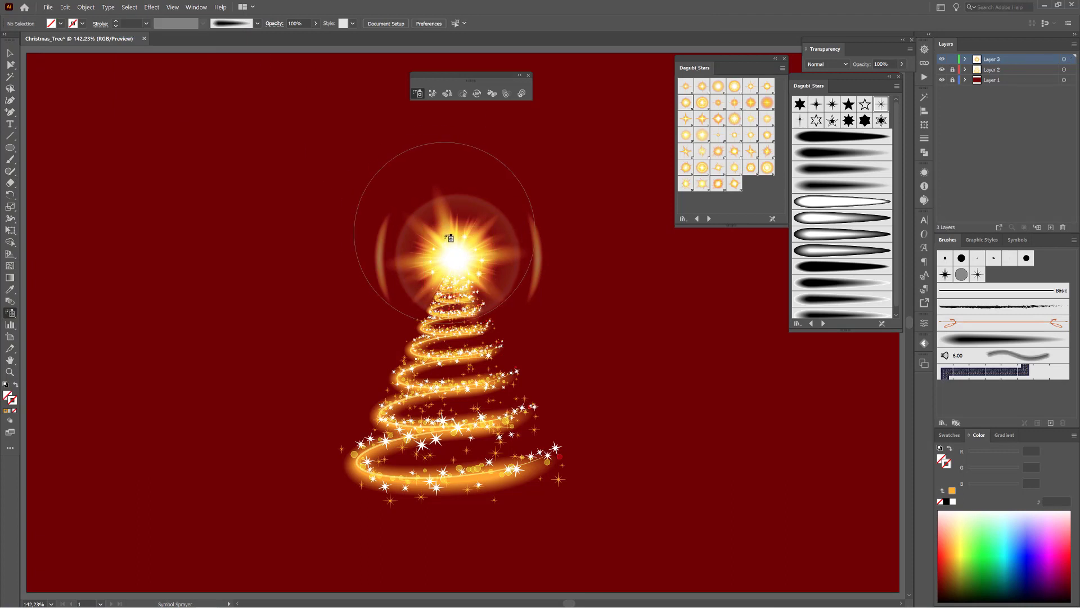
click(442, 237)
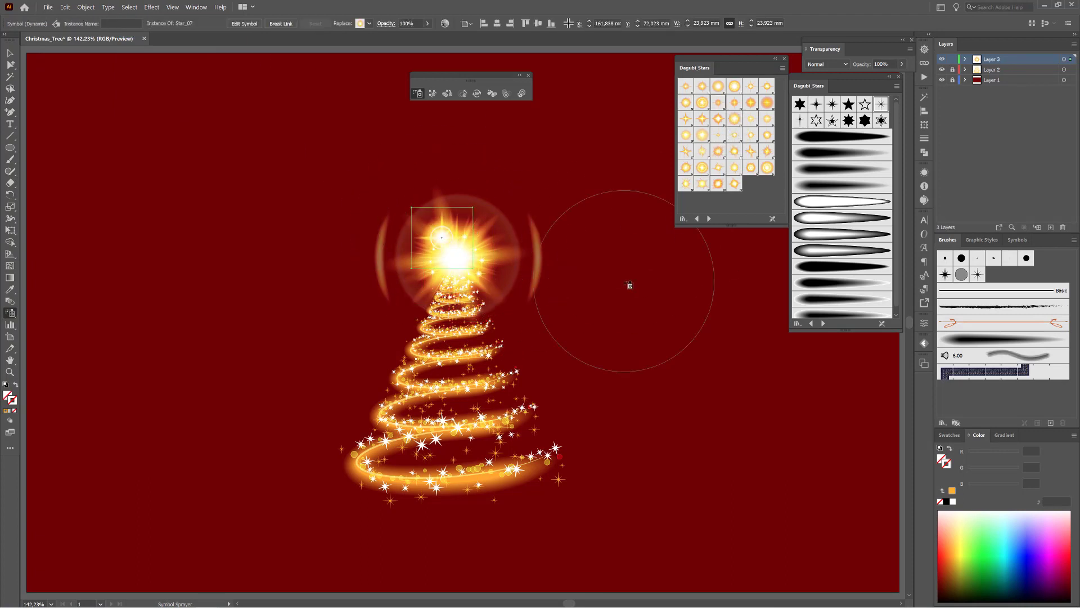
Spray a Star_09 symbol beside the treetop glow and shift it up level with the star's center.
click(130, 7)
click(141, 35)
click(482, 275)
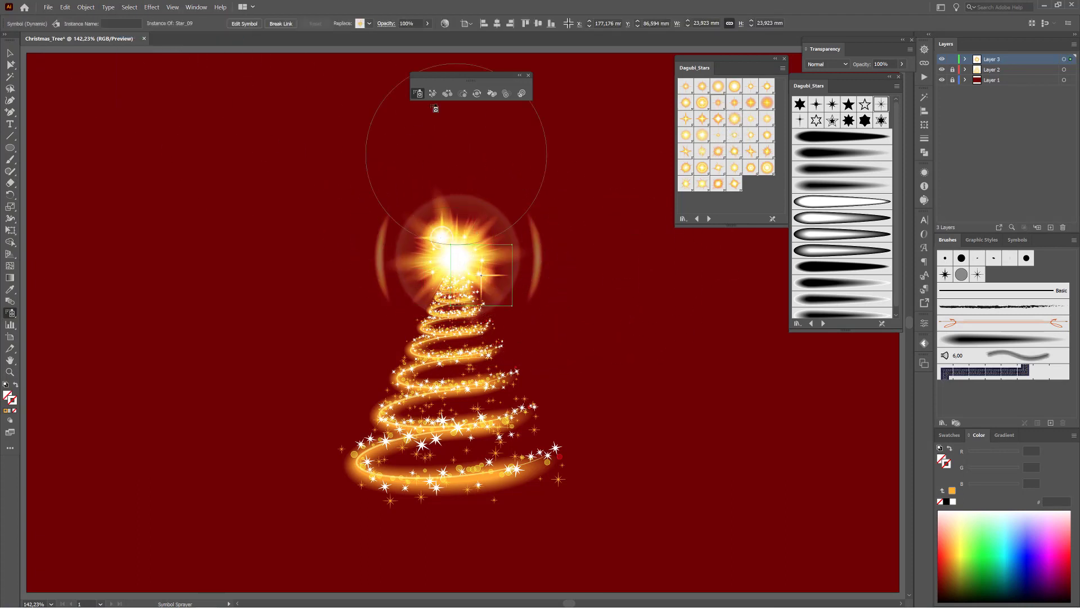
click(433, 94)
drag(492, 284, 488, 261)
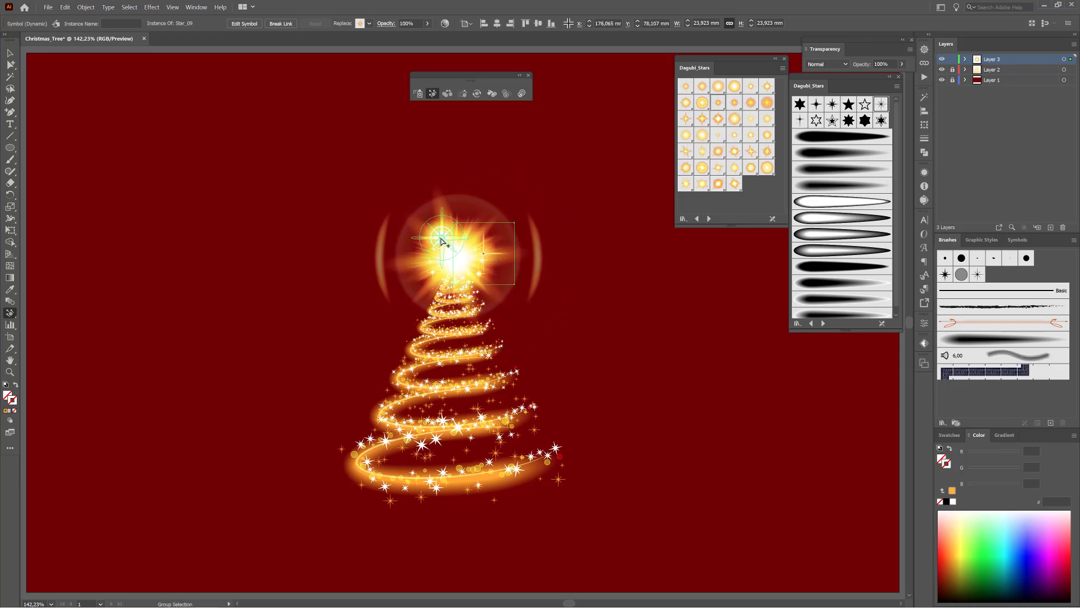
Shrink the treetop Star_07 symbol to about 22 mm wide, shift it into the glow's center and deselect it.
click(462, 94)
alt+click(442, 235)
click(433, 93)
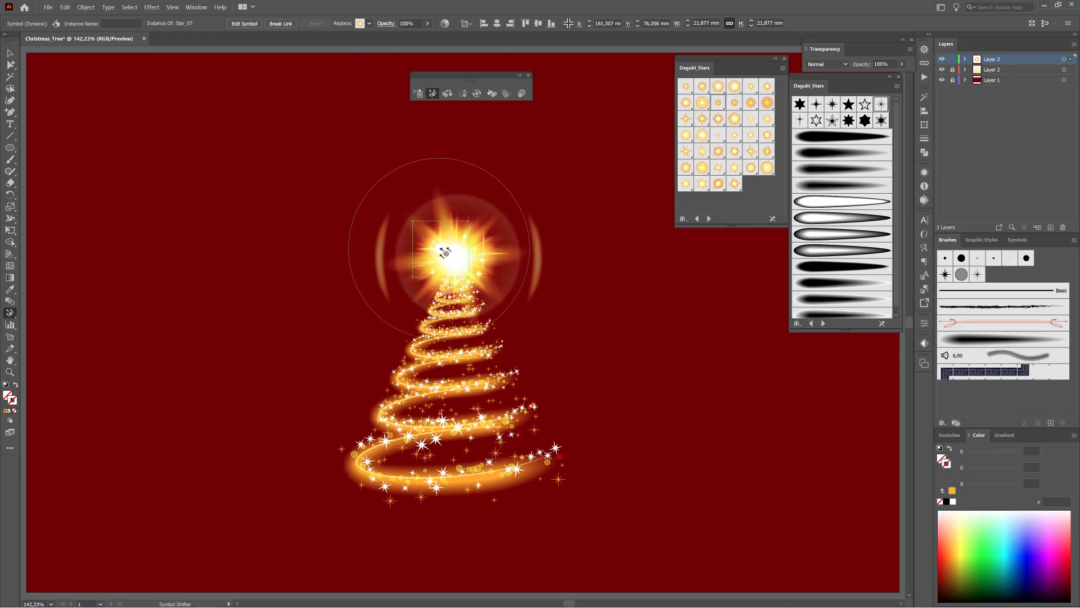
drag(433, 241, 441, 248)
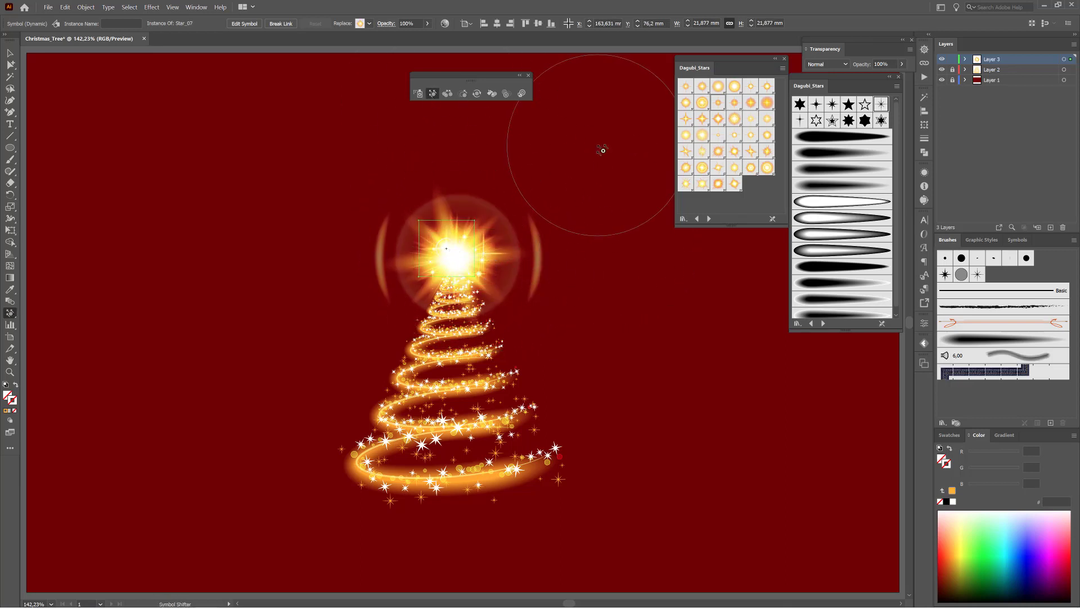
click(130, 7)
click(152, 34)
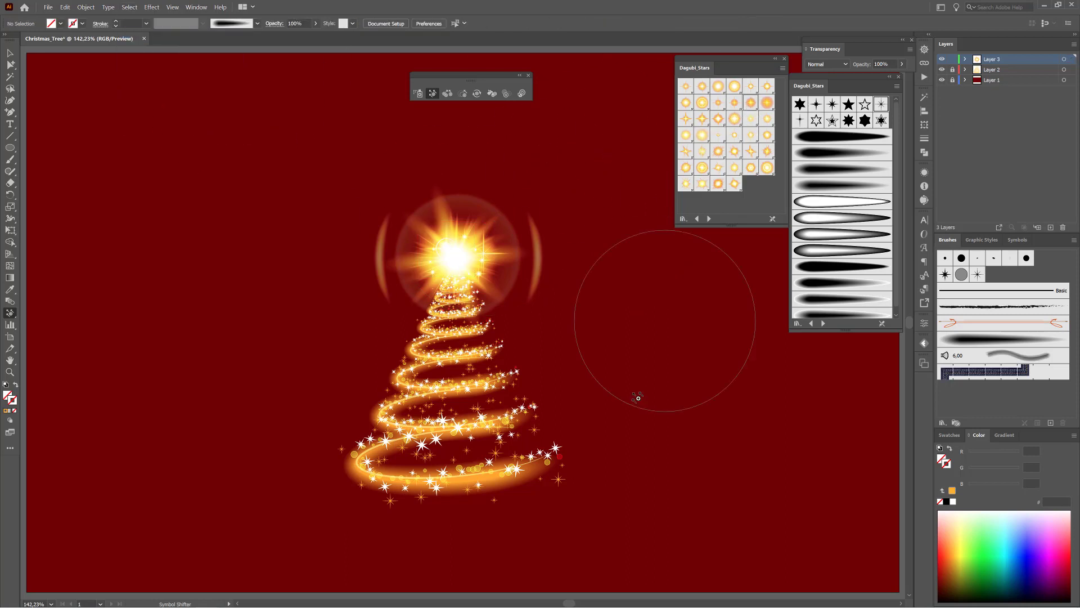
Spray a Star_11 symbol on the right part of the tree's third-lowest coil, shrink it slightly and deselect it.
click(478, 375)
click(595, 321)
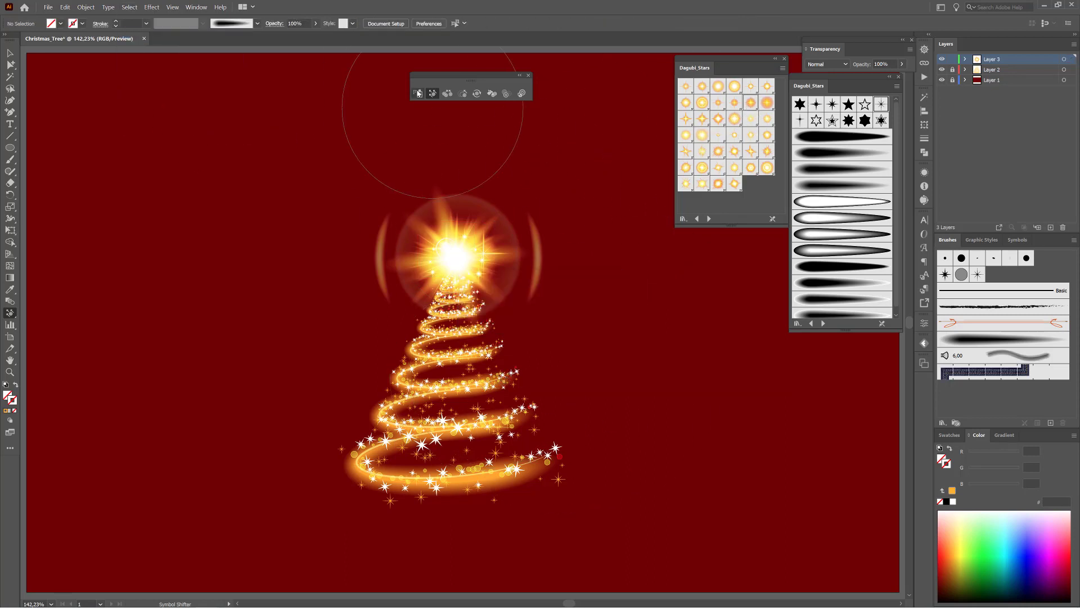
click(480, 380)
click(462, 94)
alt+click(480, 384)
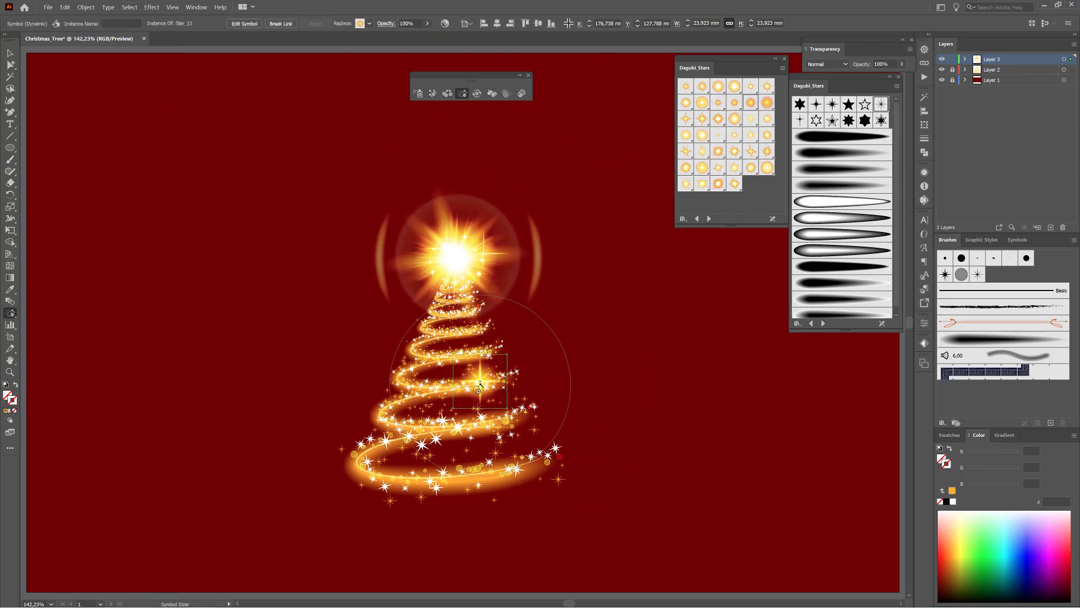
click(419, 94)
ctrl+click(699, 340)
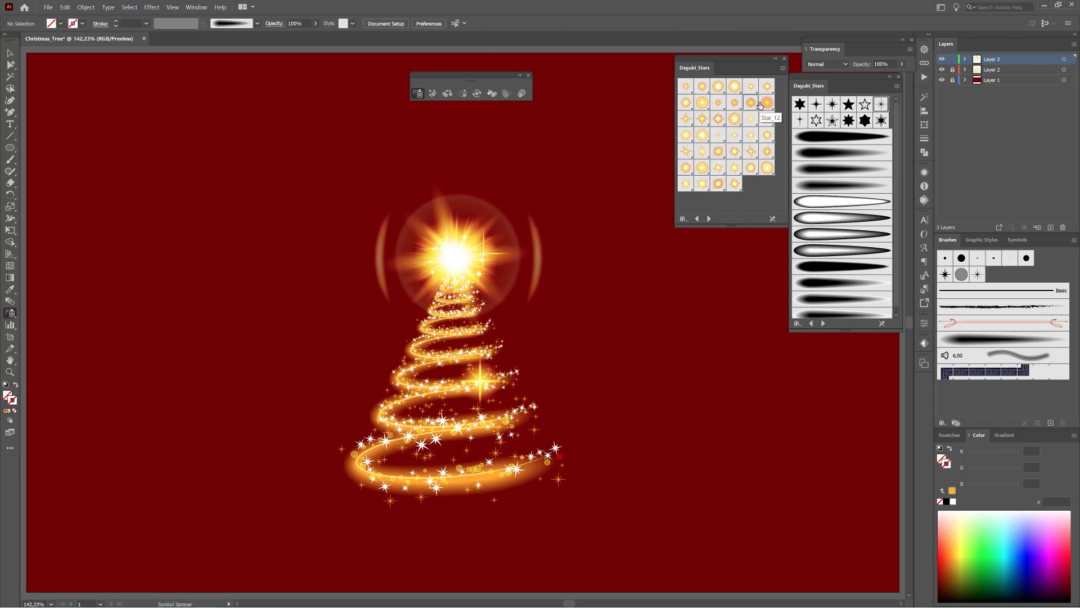
Spray a Star_07 symbol on the lowest coil's right end and a Star_26 symbol on the empty background beside the tree.
click(543, 460)
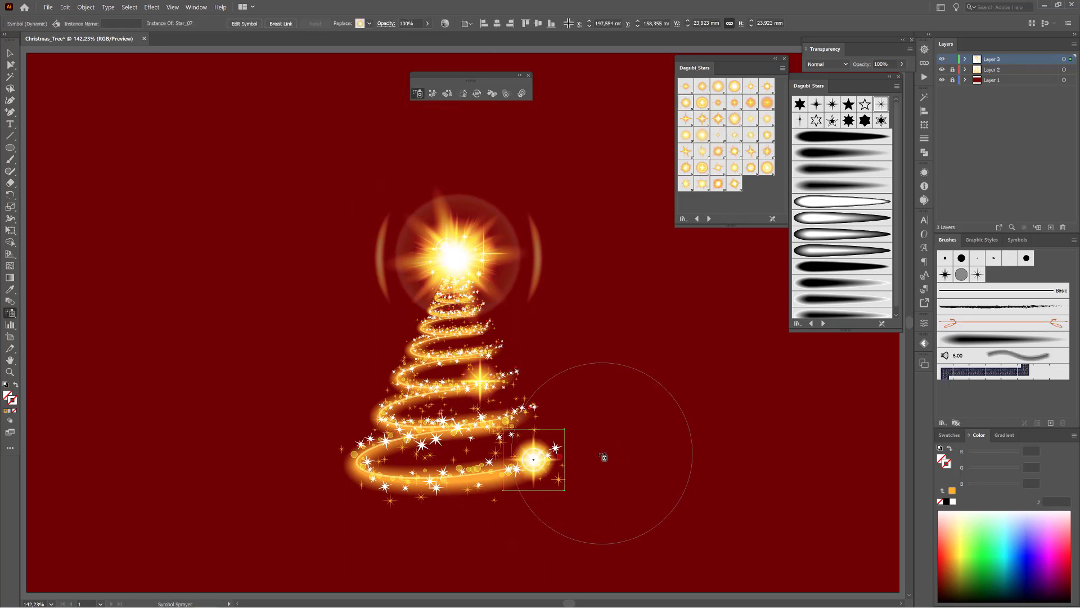
click(701, 151)
click(662, 333)
ctrl+click(720, 363)
Nudge the lowest coil's Star_07 symbol slightly and shift the Star_26 symbol onto the left bend of the coil above.
click(432, 93)
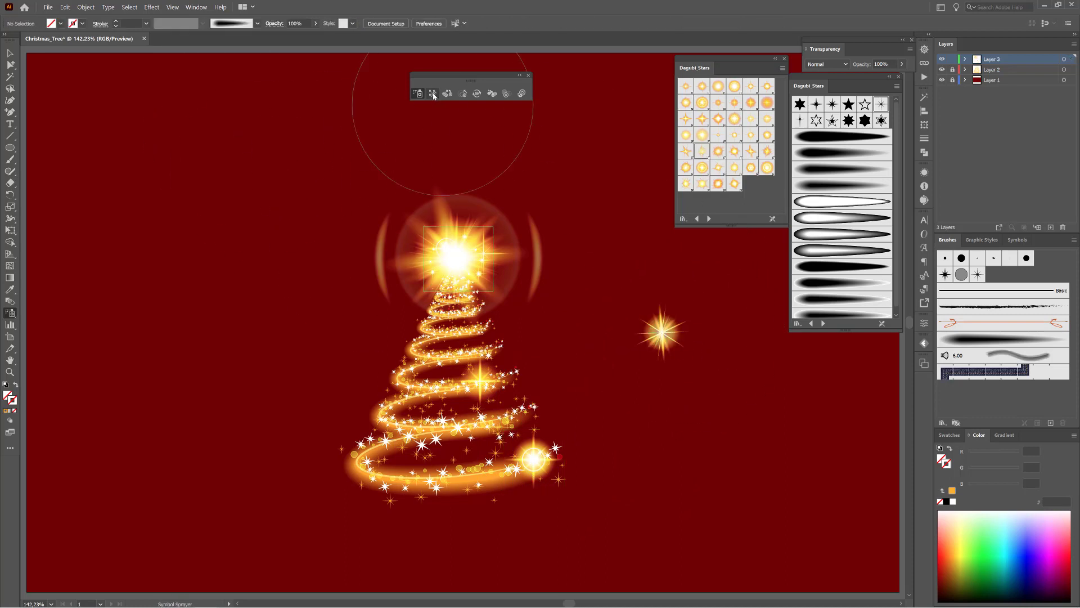
ctrl+click(535, 463)
ctrl+click(662, 333)
mouse_move(663, 332)
mouse_down()
mouse_move(523, 360)
mouse_move(509, 341)
mouse_move(431, 330)
mouse_move(375, 434)
mouse_move(387, 413)
mouse_up()
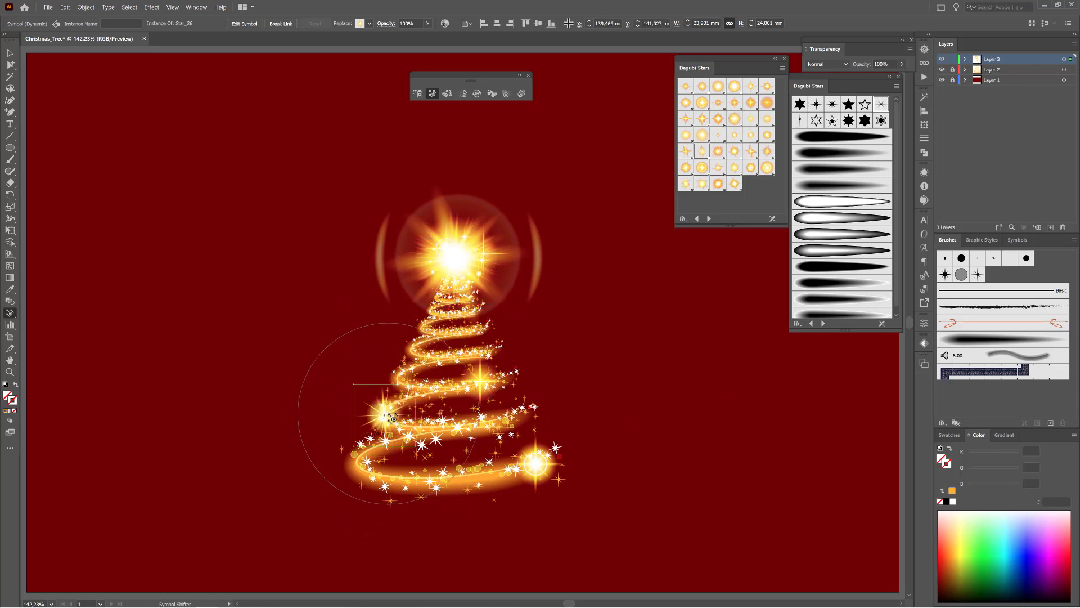
Shrink the Star_26 symbol to about 19 mm wide and deselect it.
click(462, 93)
alt+click(380, 430)
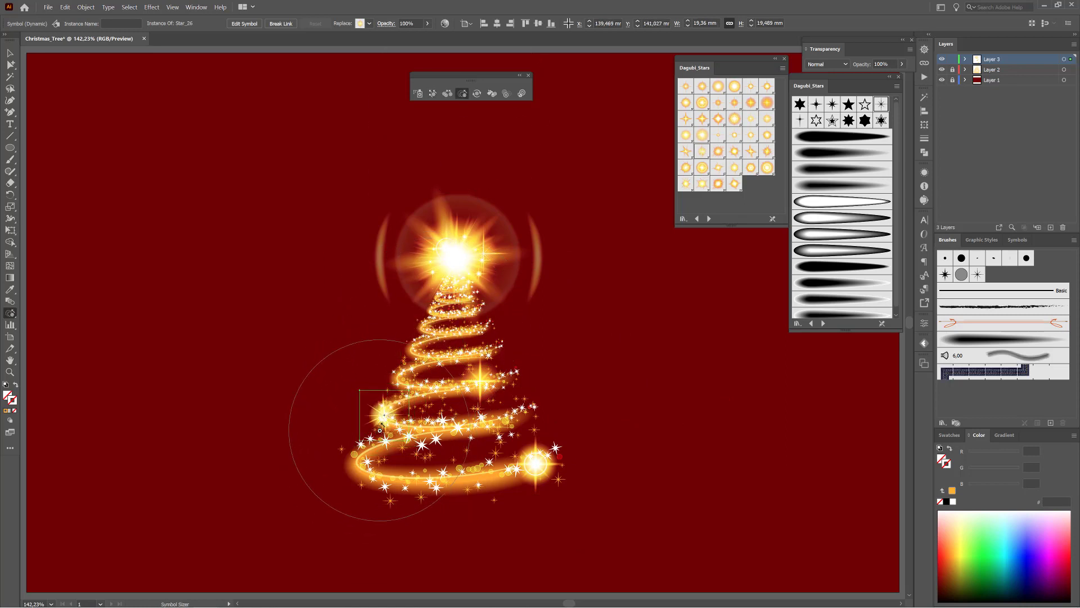
ctrl+click(750, 359)
Spray a set of Star_24 symbols along the two lowest coils of the tree.
click(418, 93)
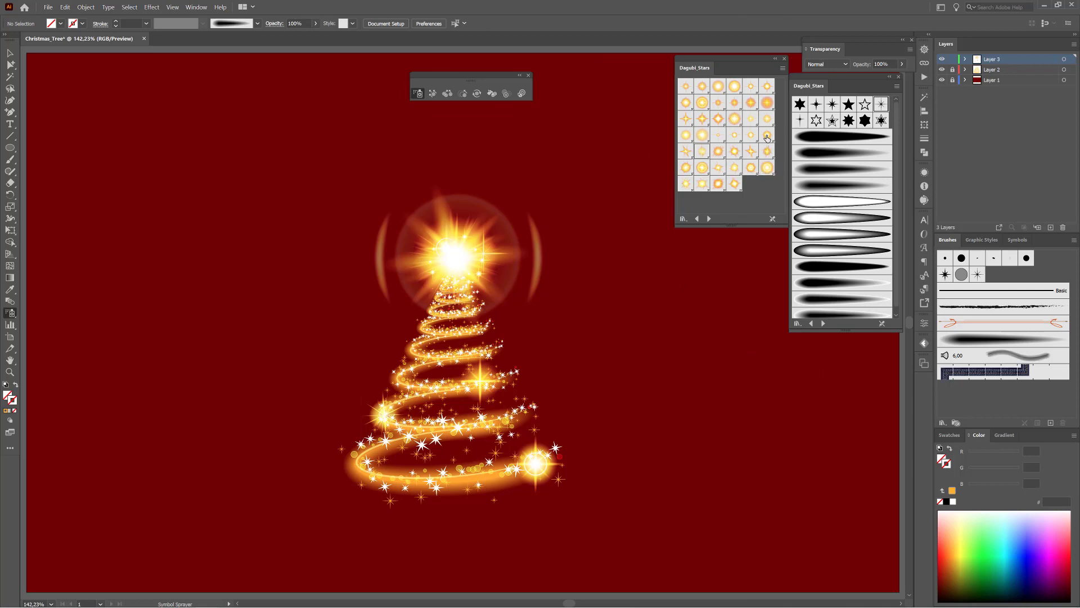
mouse_move(766, 137)
mouse_down()
mouse_move(661, 340)
mouse_move(557, 345)
mouse_move(514, 419)
mouse_up()
click(418, 93)
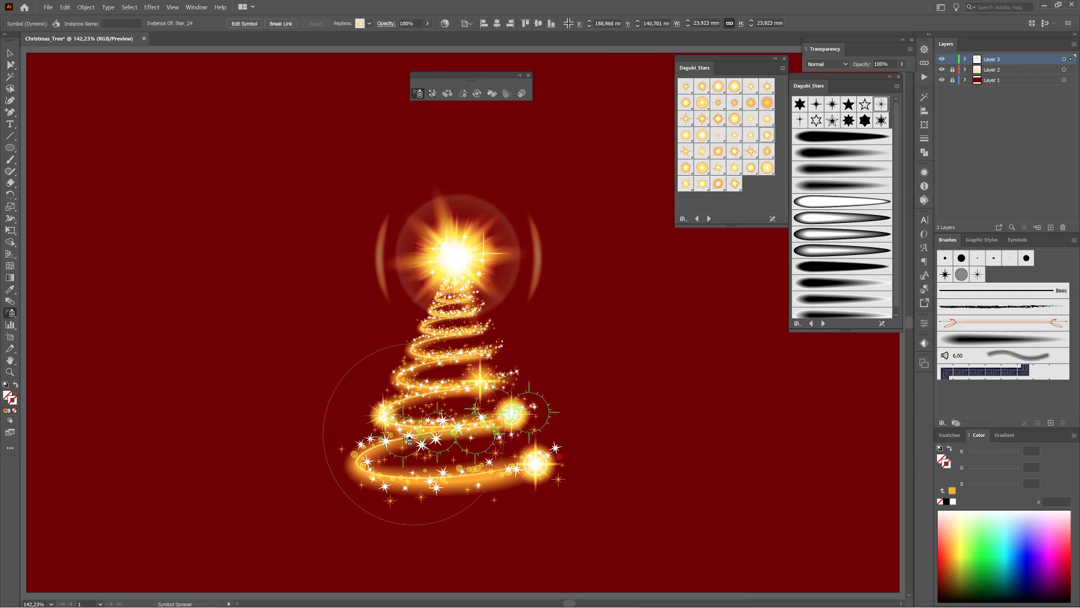
mouse_move(409, 440)
mouse_down()
mouse_move(366, 472)
mouse_move(457, 482)
mouse_move(423, 496)
mouse_up()
Shrink the Star_24 symbols with the Symbol Sizer and shift them onto the two lowest coils.
click(448, 93)
click(462, 94)
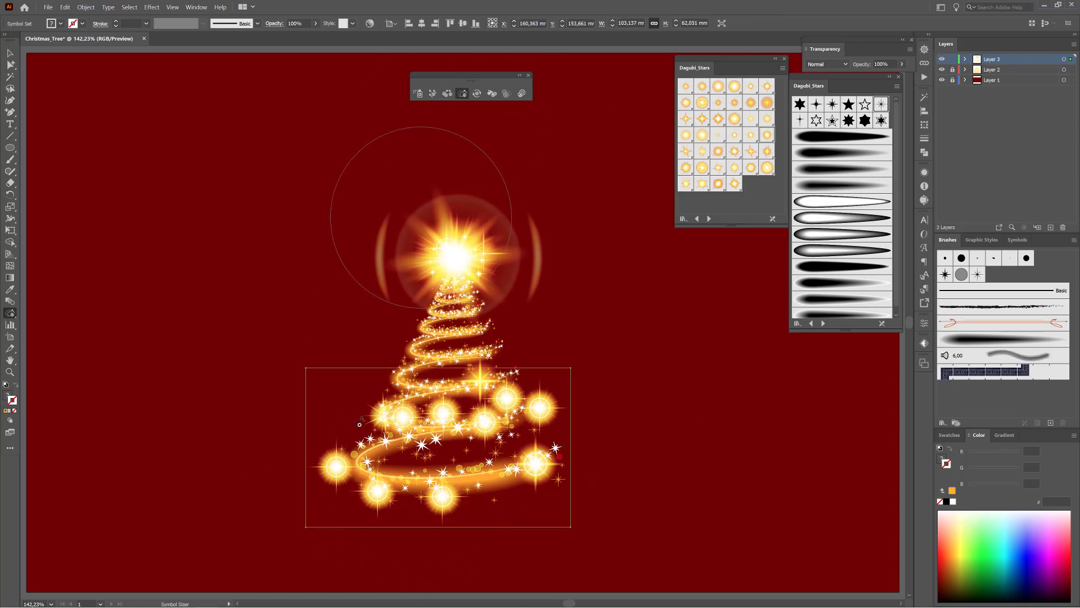
mouse_move(359, 424)
mouse_down()
mouse_move(446, 495)
mouse_move(326, 495)
mouse_move(489, 421)
mouse_move(517, 444)
mouse_move(371, 495)
mouse_move(433, 479)
mouse_move(417, 473)
mouse_move(556, 413)
mouse_move(456, 484)
mouse_move(444, 509)
mouse_up()
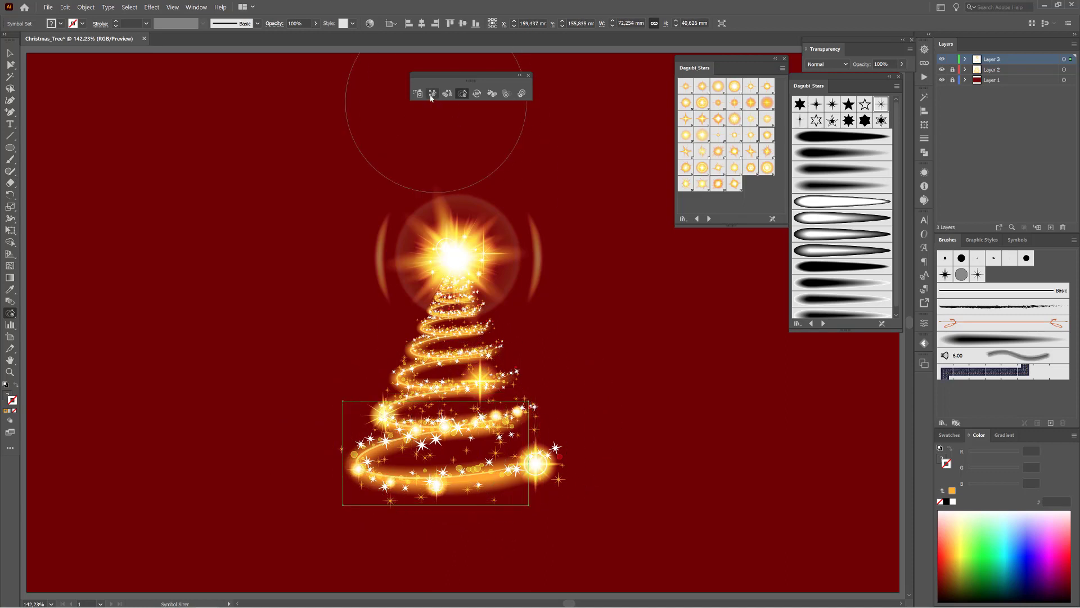
click(431, 93)
mouse_move(442, 450)
mouse_down()
mouse_move(415, 437)
mouse_move(444, 419)
mouse_move(463, 474)
mouse_up()
ctrl+click(773, 369)
Spray a Light_37 streak from the Dagubi_Light library on the treetop star and shrink it to about 139 mm wide.
click(709, 219)
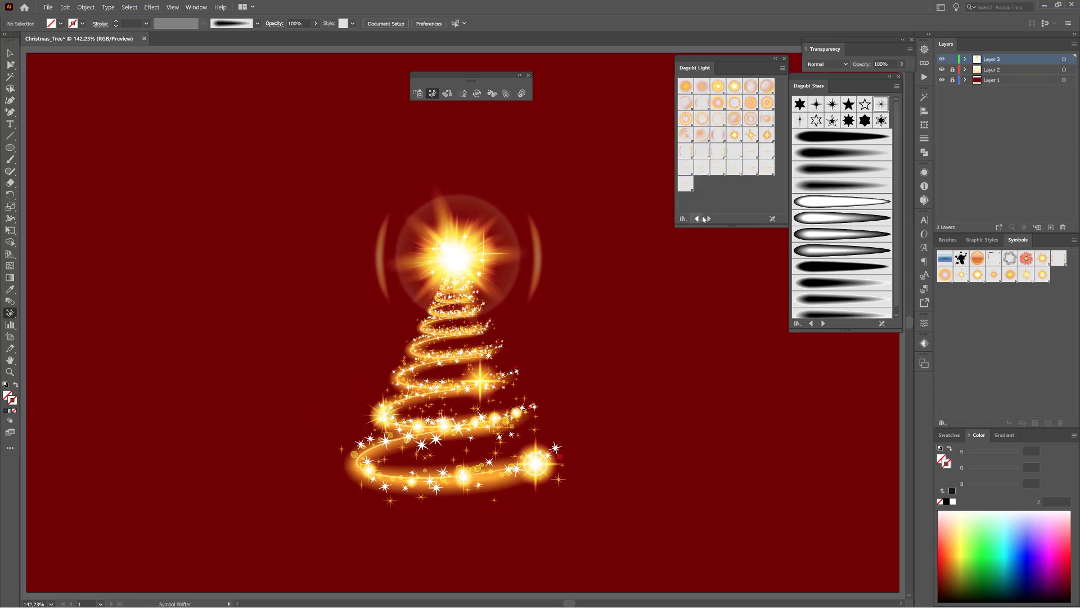
click(686, 185)
click(418, 94)
click(455, 256)
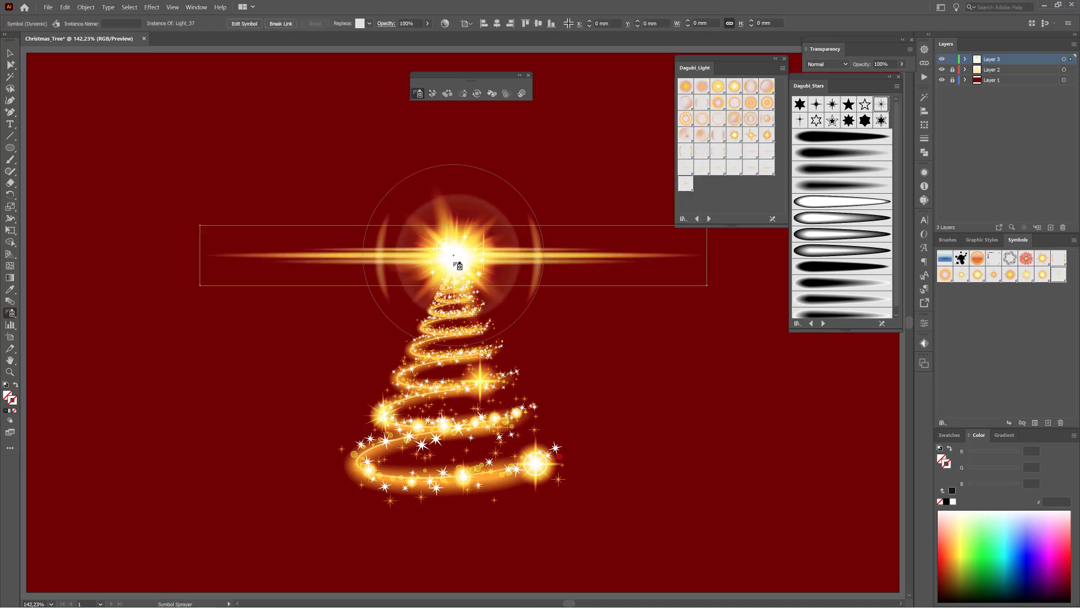
click(462, 94)
alt+click(456, 257)
alt+click(456, 257)
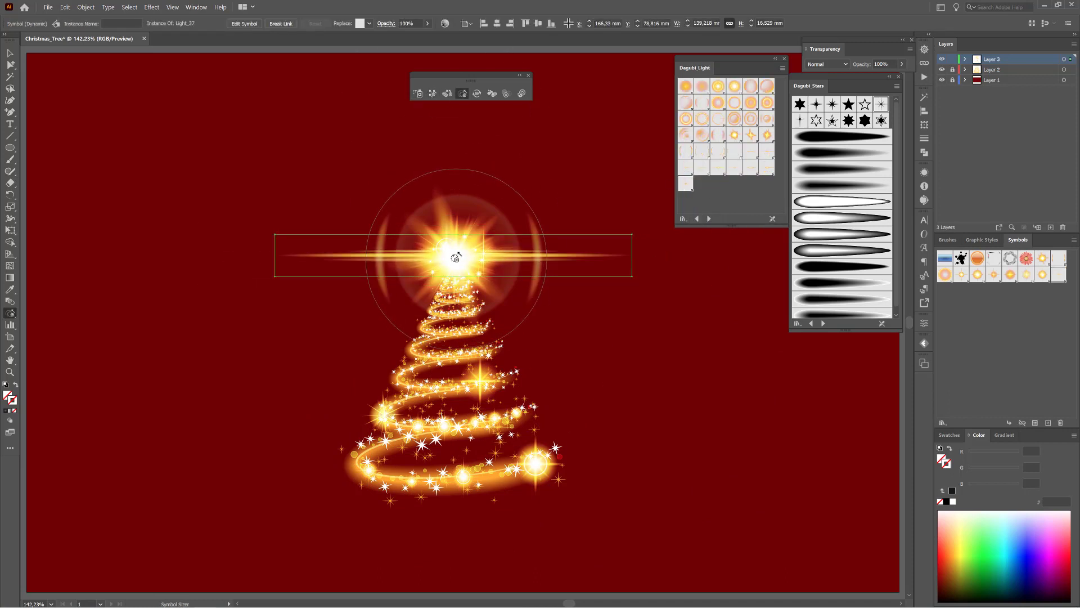
Center the Light_37 streak on the treetop star, fade it to 56% opacity and deselect it.
click(433, 94)
drag(454, 257, 463, 259)
click(506, 94)
click(470, 260)
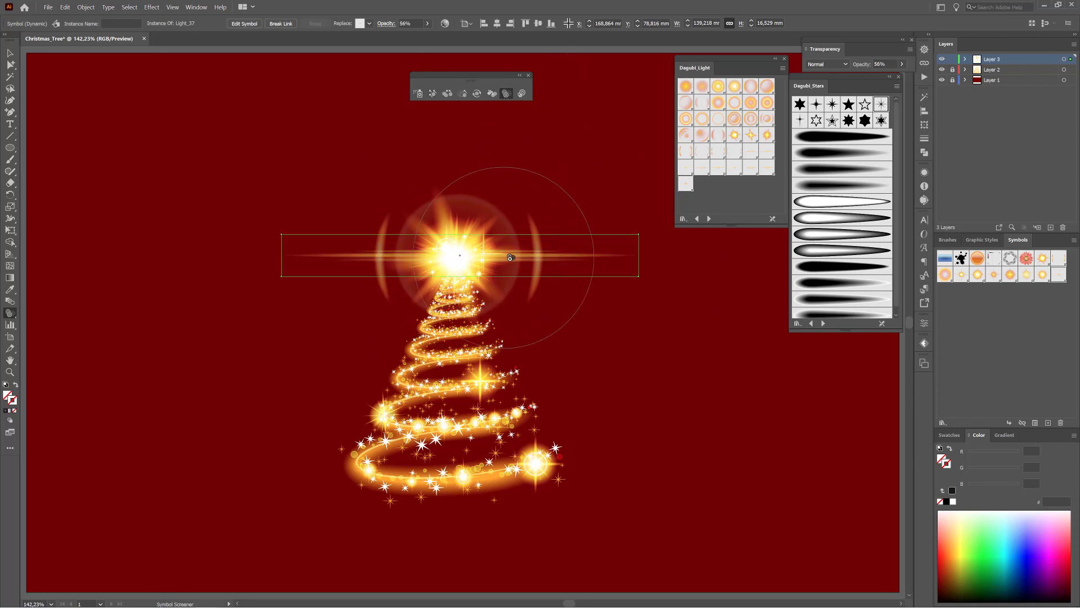
ctrl+click(723, 370)
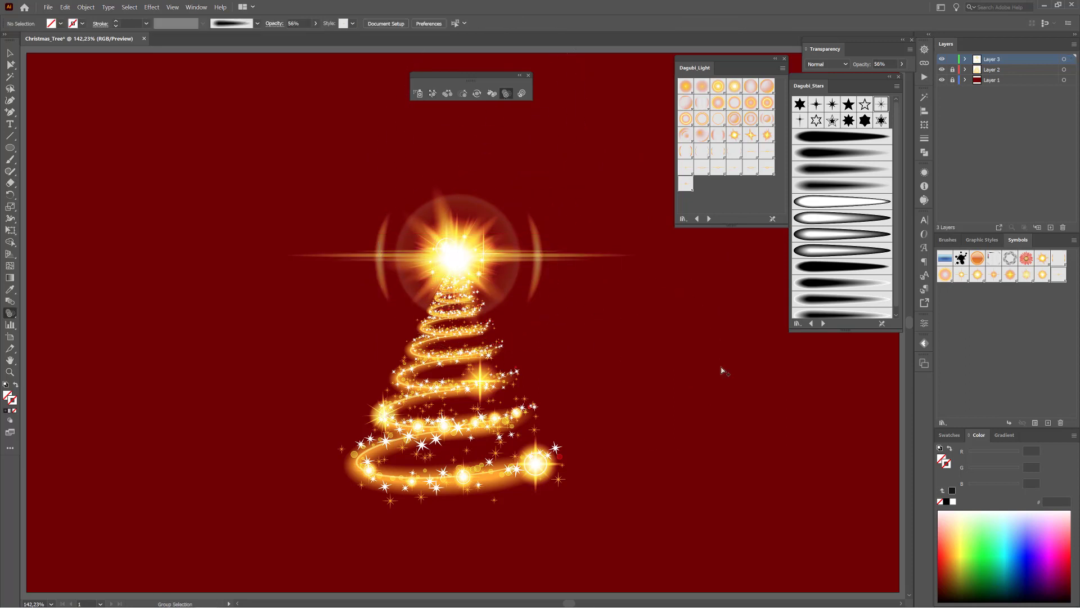
Spray a Light_01 glow at the tree's lowest coil and stretch it to about 195 mm wide.
click(444, 480)
click(593, 321)
click(418, 93)
click(448, 478)
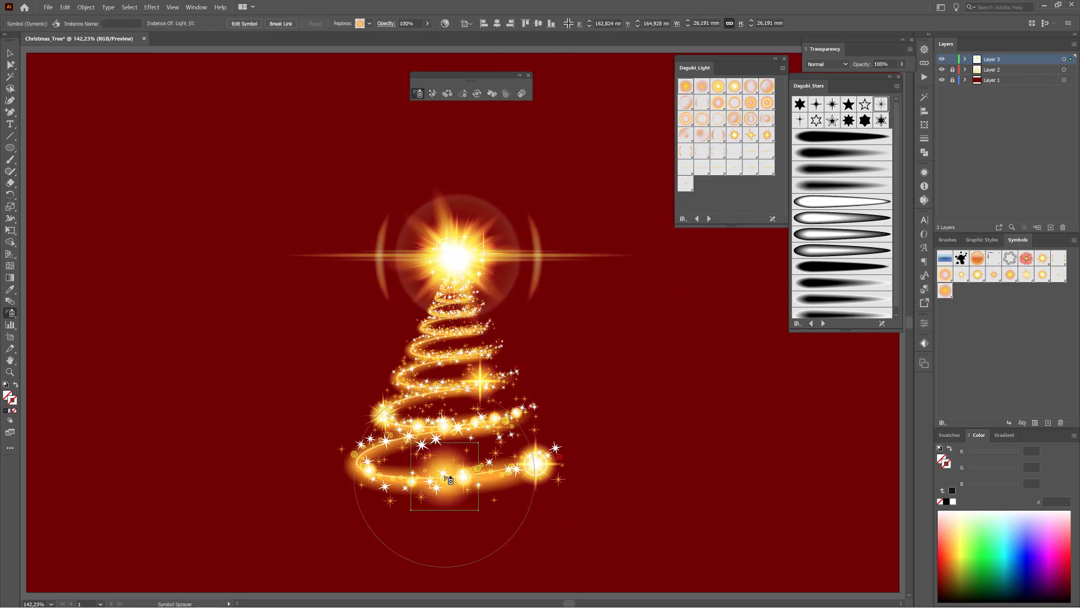
key(e)
mouse_move(479, 444)
mouse_down()
mouse_move(552, 477)
mouse_move(670, 471)
mouse_up()
drag(444, 502, 445, 506)
key(ctrl+z)
drag(670, 447, 695, 440)
Lower the stretched glow under the lowest coil like a lit floor and resize it to about 28 mm tall.
key(Down)
key(Down)
key(Down)
key(Down)
key(Down)
key(Down)
key(Down)
key(Down)
key(Down)
key(Down)
key(Down)
key(Down)
key(Down)
key(Down)
key(Down)
key(Down)
key(Down)
key(Down)
key(Down)
key(Down)
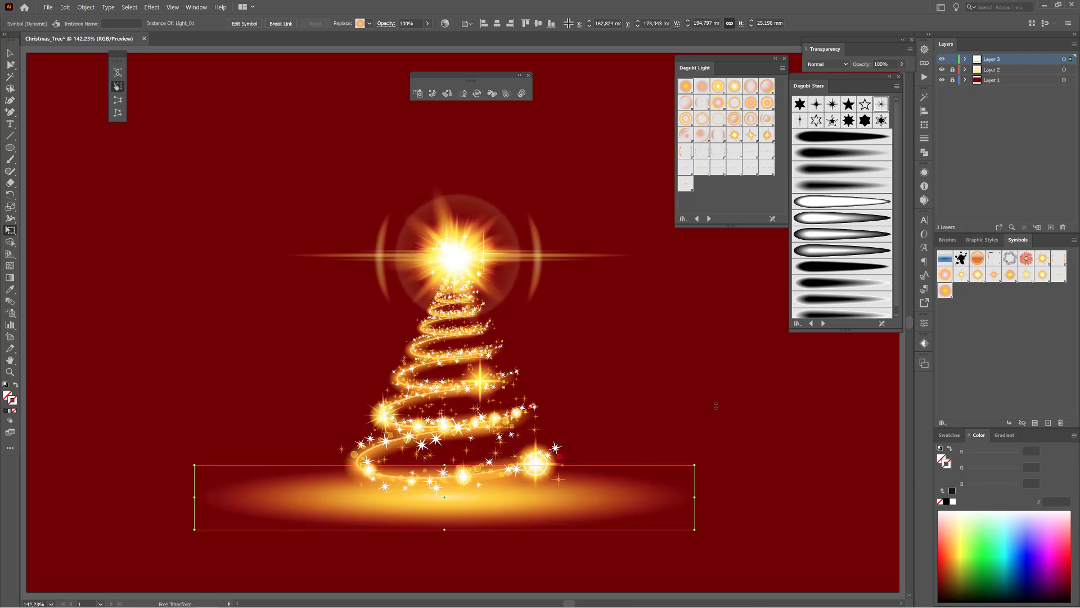
key(shift+Up)
drag(445, 523, 445, 527)
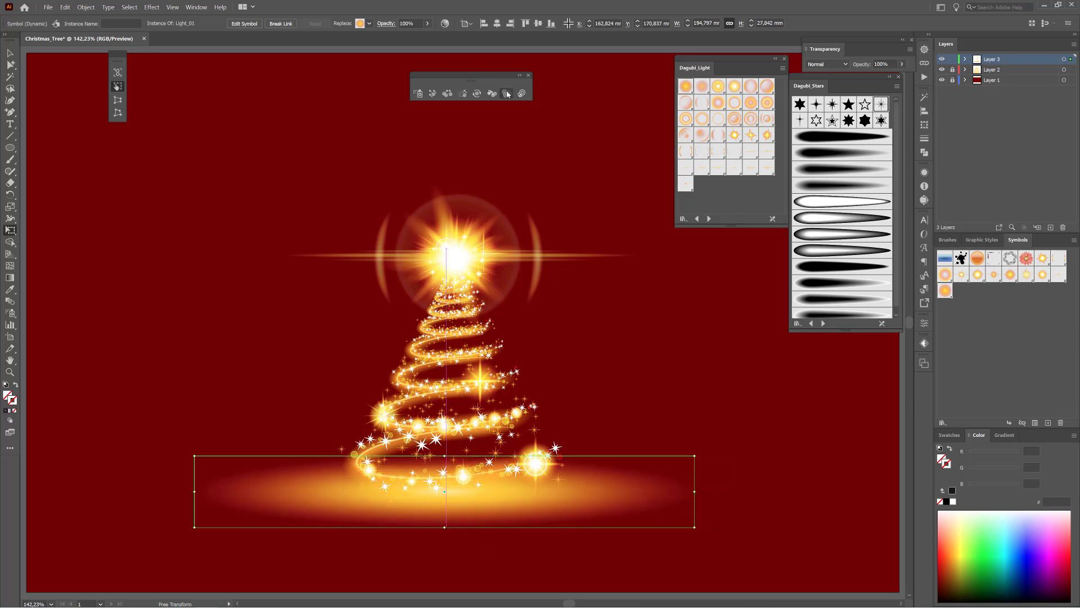
Fade the floor glow to 75% opacity and nudge it slightly right and down.
click(507, 94)
click(460, 563)
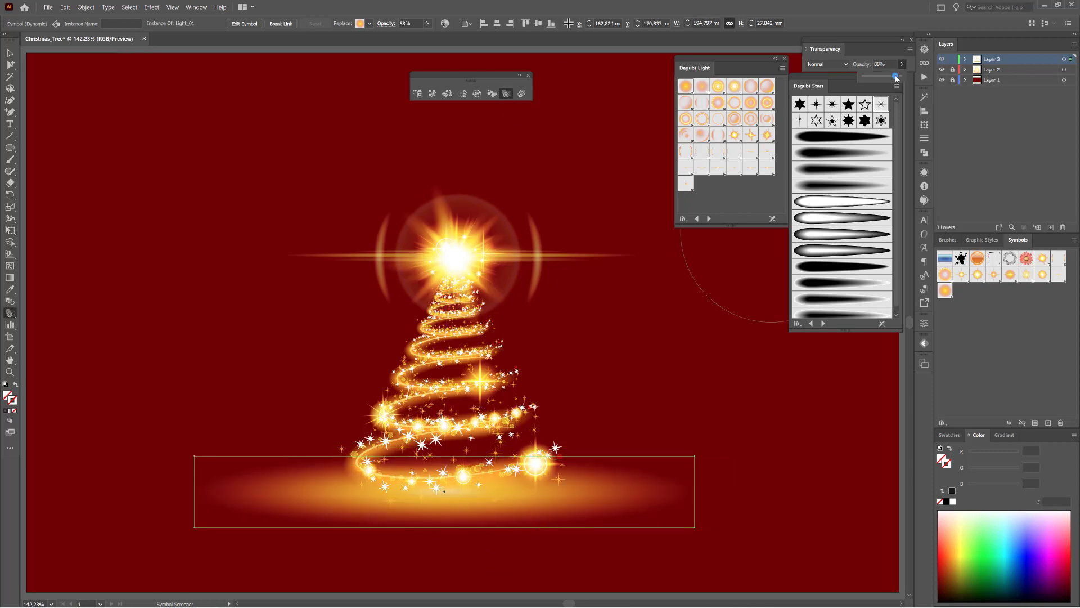
drag(896, 79, 893, 77)
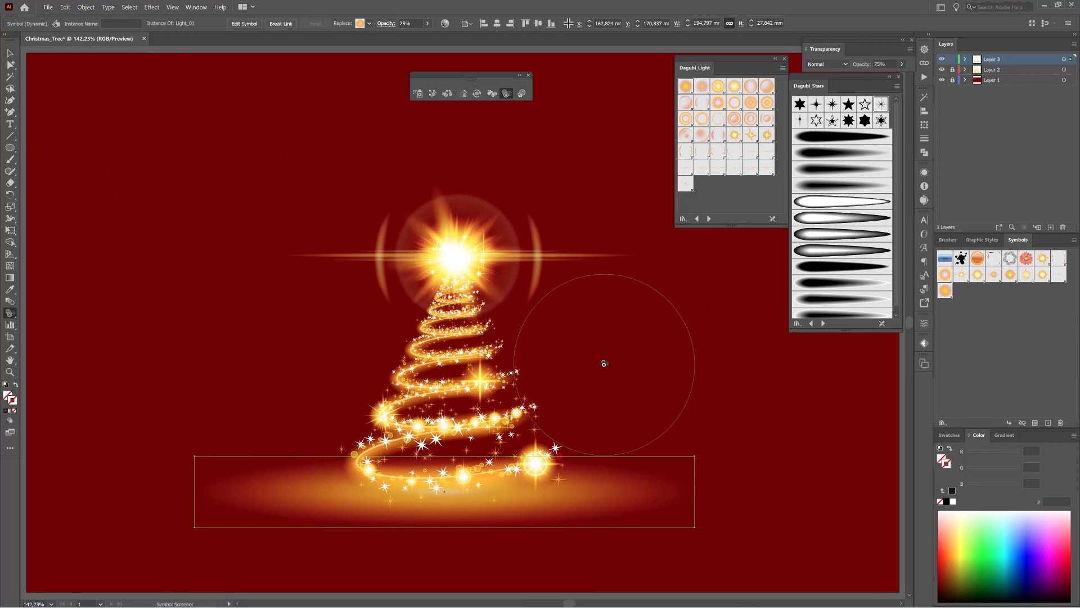
key(Down)
key(Down)
key(Down)
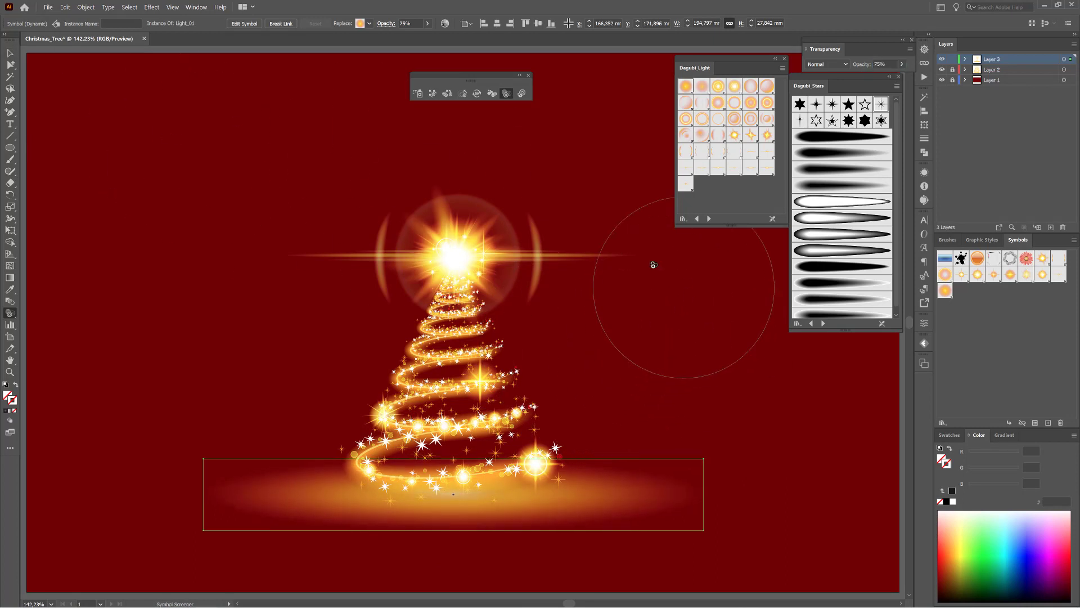
Undo the trial symbol sprays beside the treetop star and deselect the floor glow.
click(417, 94)
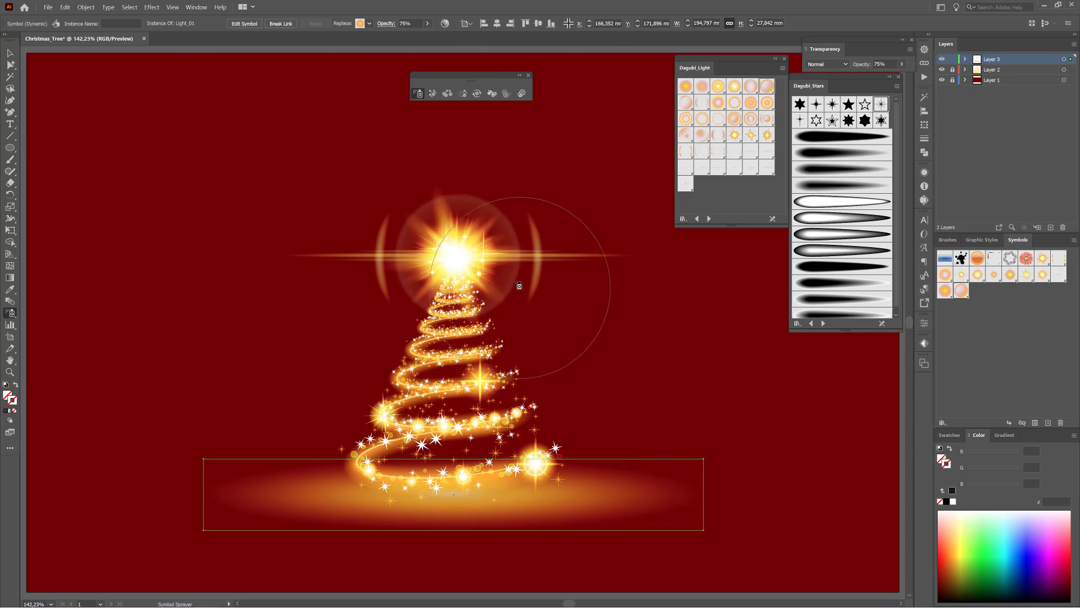
click(519, 286)
click(65, 7)
click(84, 17)
click(130, 6)
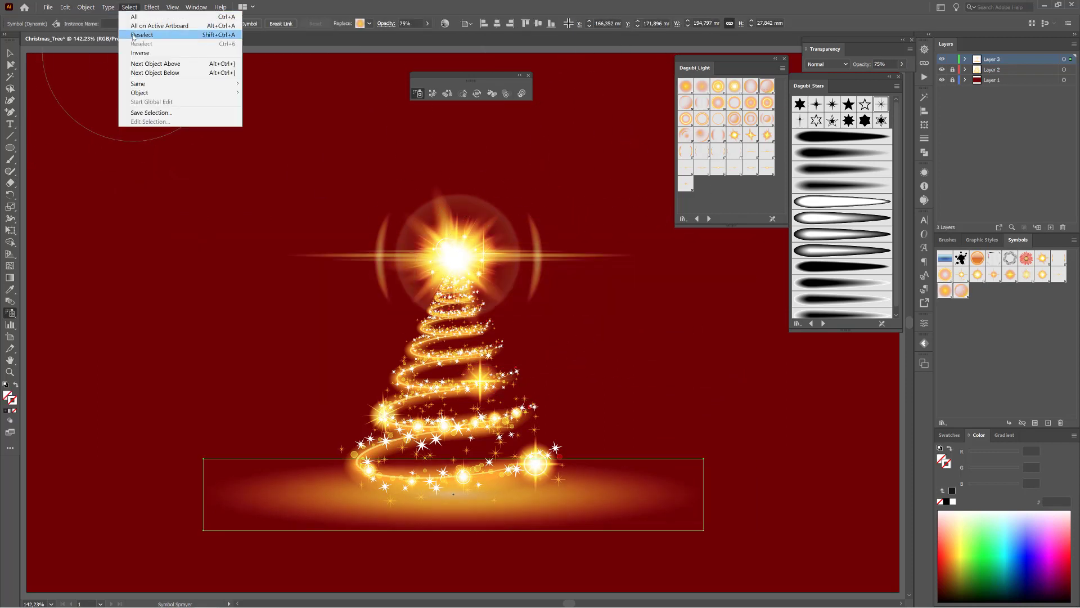
click(133, 35)
click(534, 275)
click(66, 7)
click(85, 16)
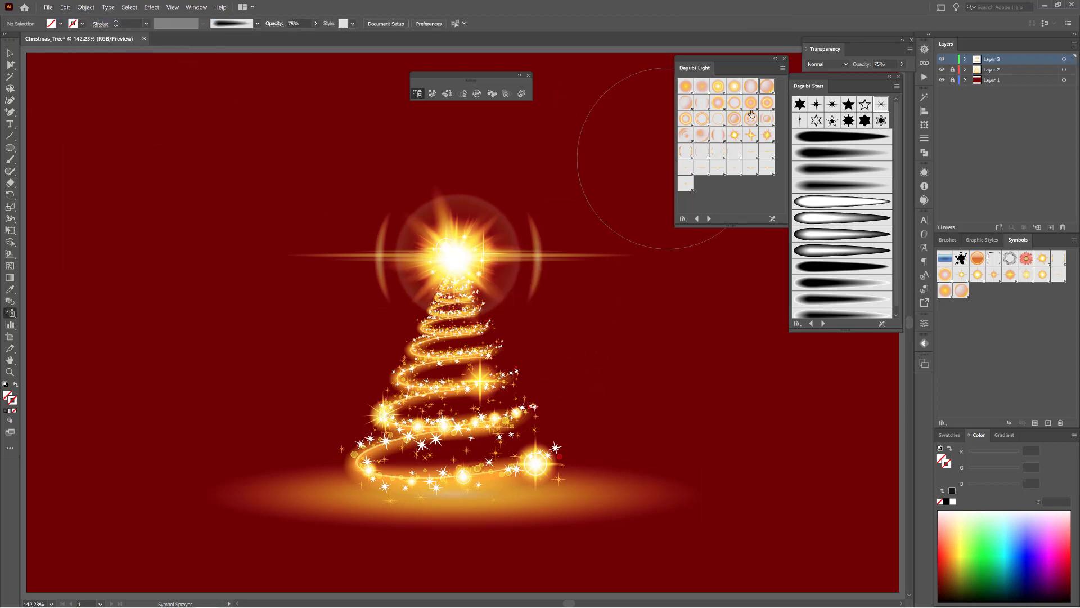
Spray a Light_06 disc beside the treetop star and enlarge it to about 140 mm with the Symbol Sizer.
click(550, 288)
click(462, 96)
click(552, 272)
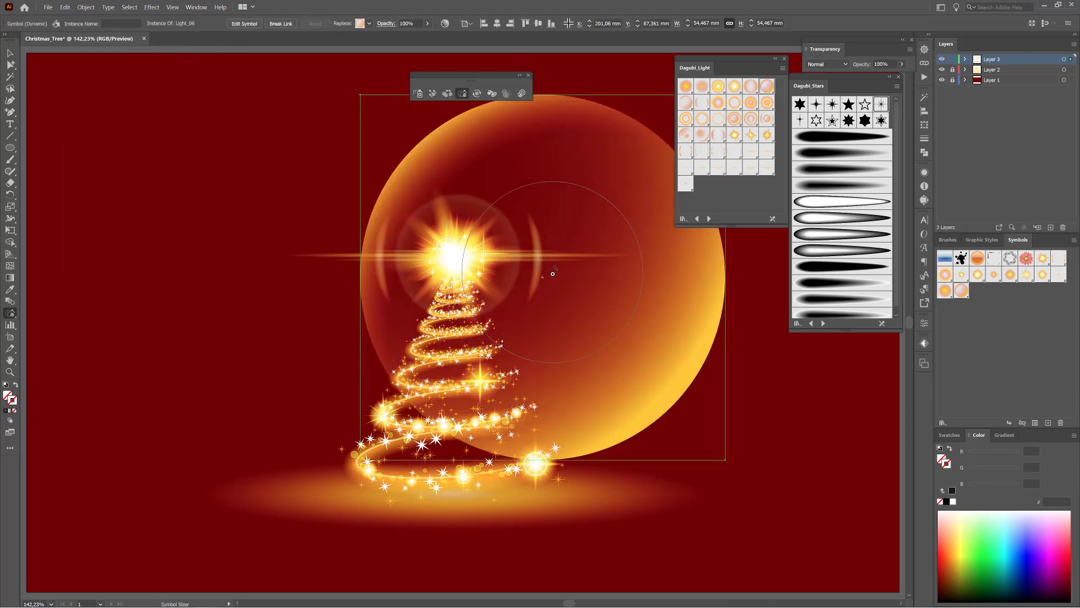
click(557, 272)
alt+click(559, 272)
Fade the large Light_06 disc to 13% opacity with the Symbol Screener.
click(506, 95)
click(547, 270)
click(546, 269)
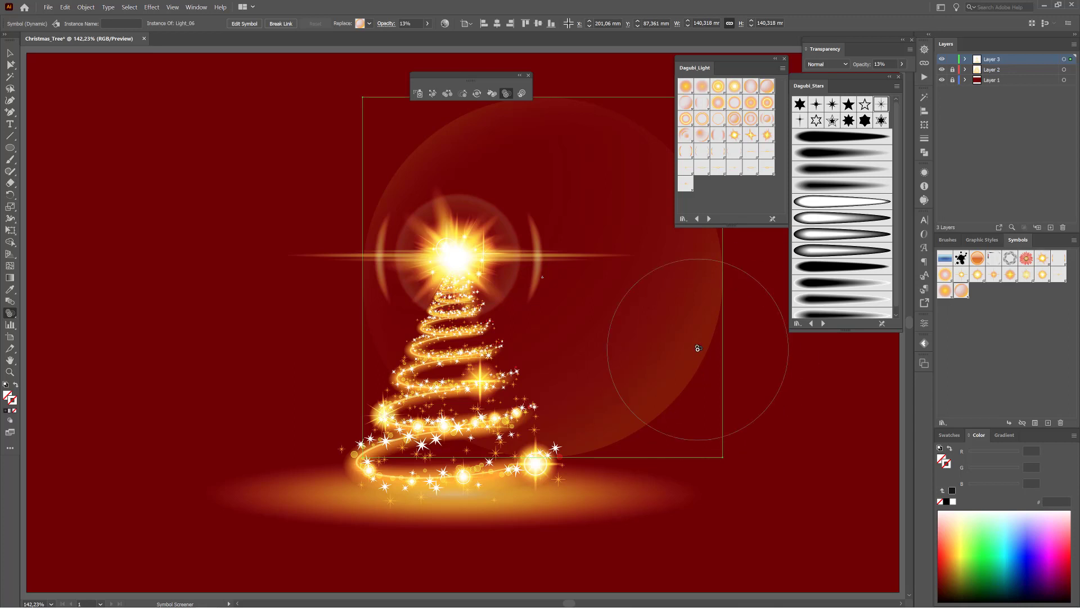
Select all artwork on Layer 2 and Layer 3 and move it to the left part of the artboard.
scroll(540, 306, down, 2)
drag(539, 306, 536, 325)
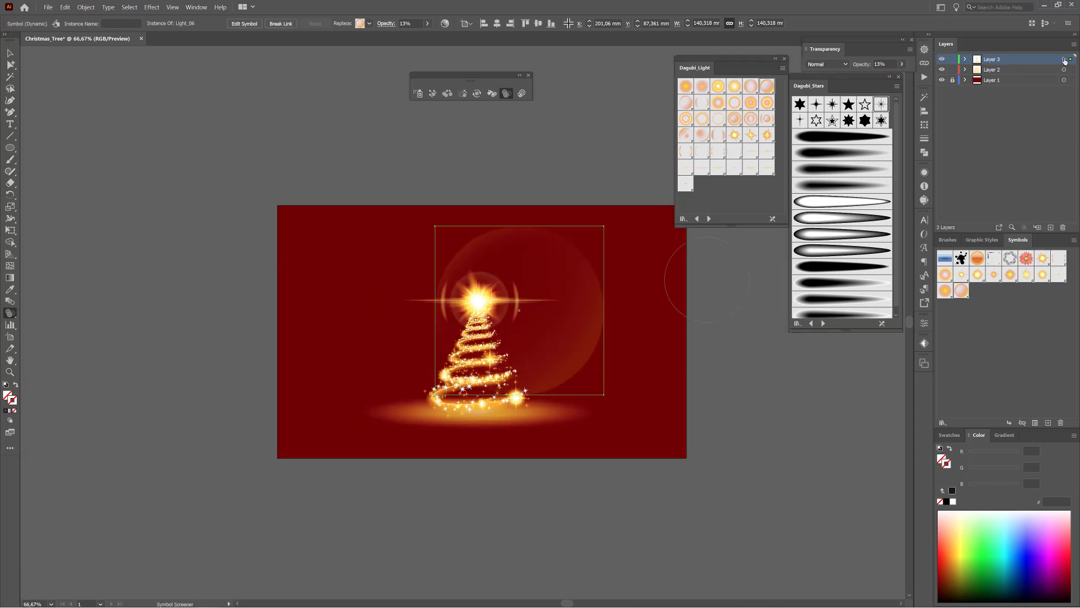
click(1063, 59)
shift+click(1064, 69)
click(11, 54)
drag(456, 341, 350, 341)
scroll(350, 341, up, 1)
scroll(350, 341, down, 1)
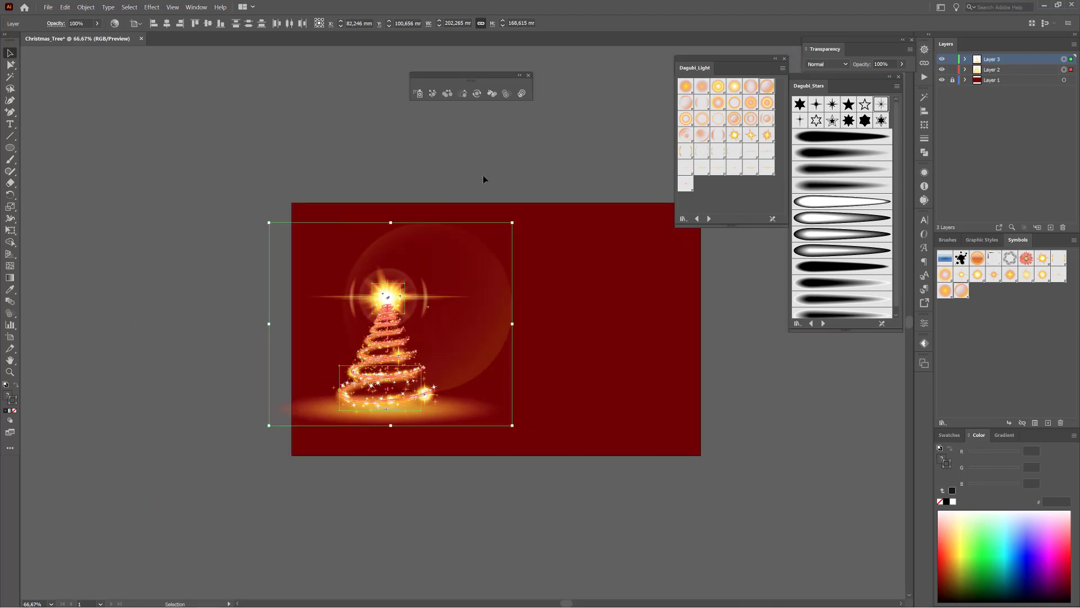
Collect Layers 2 and 3 in a new layer and clip it with a 340 × 210 mm rectangle covering the artboard.
click(1075, 47)
click(990, 150)
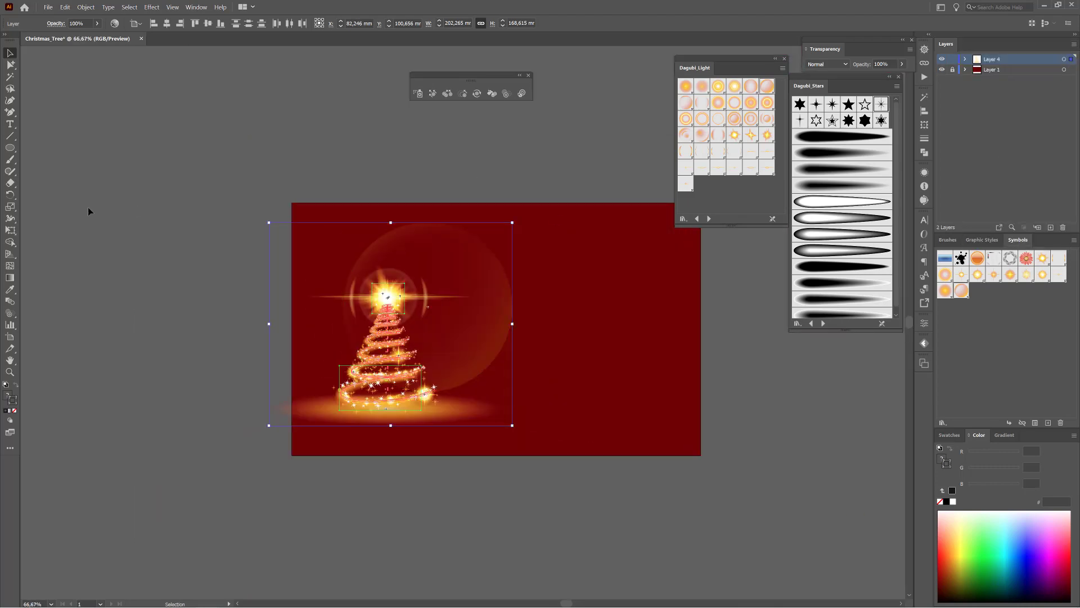
drag(10, 147, 45, 149)
drag(292, 202, 701, 455)
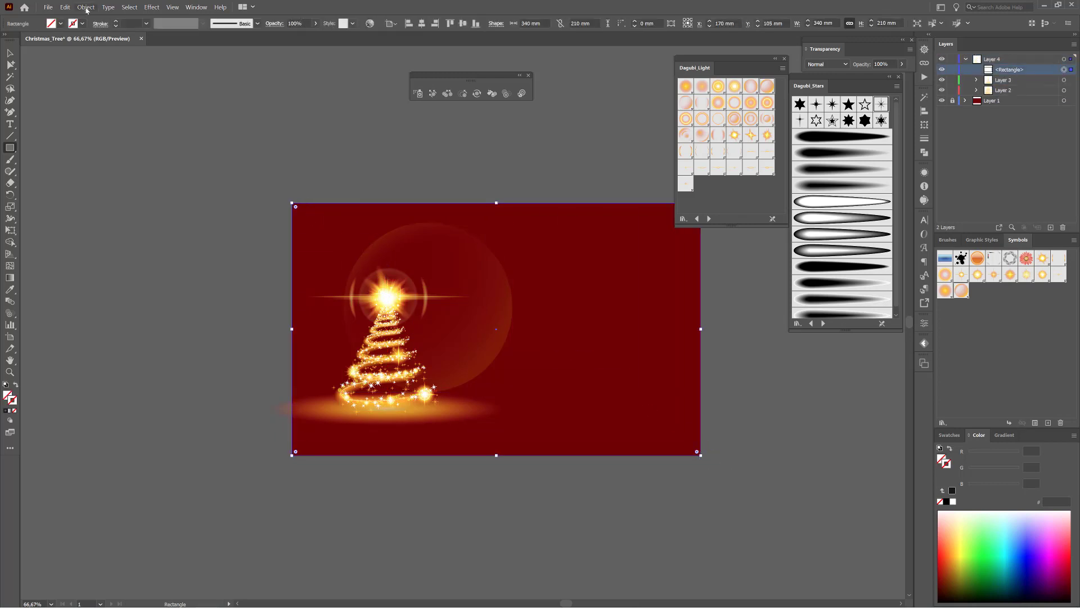
click(129, 8)
click(144, 34)
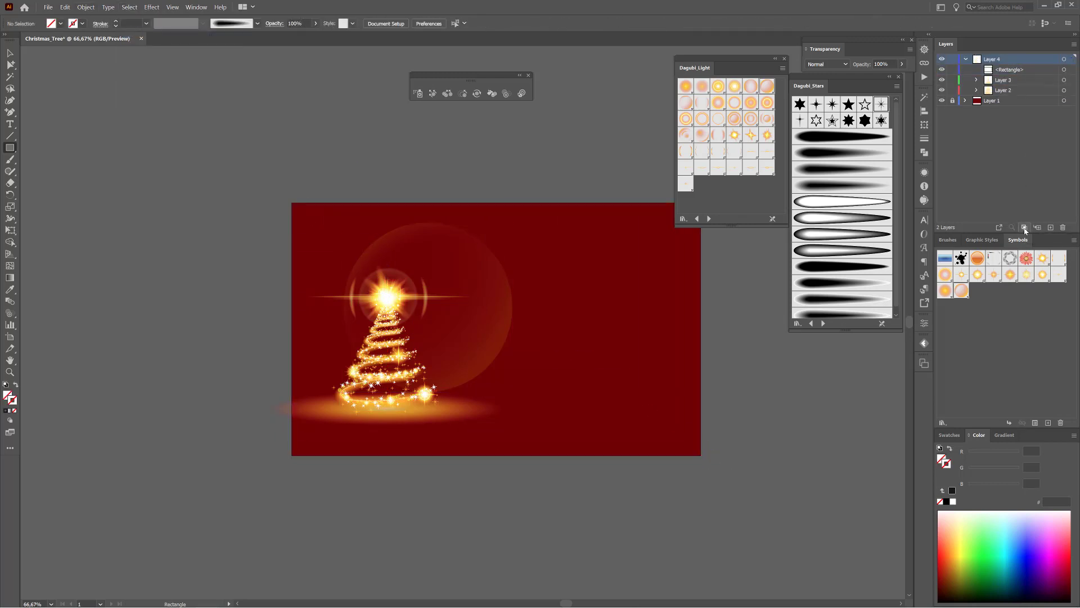
Lock the clipping rectangle and shift the tree artwork slightly further left and down.
drag(292, 381, 461, 387)
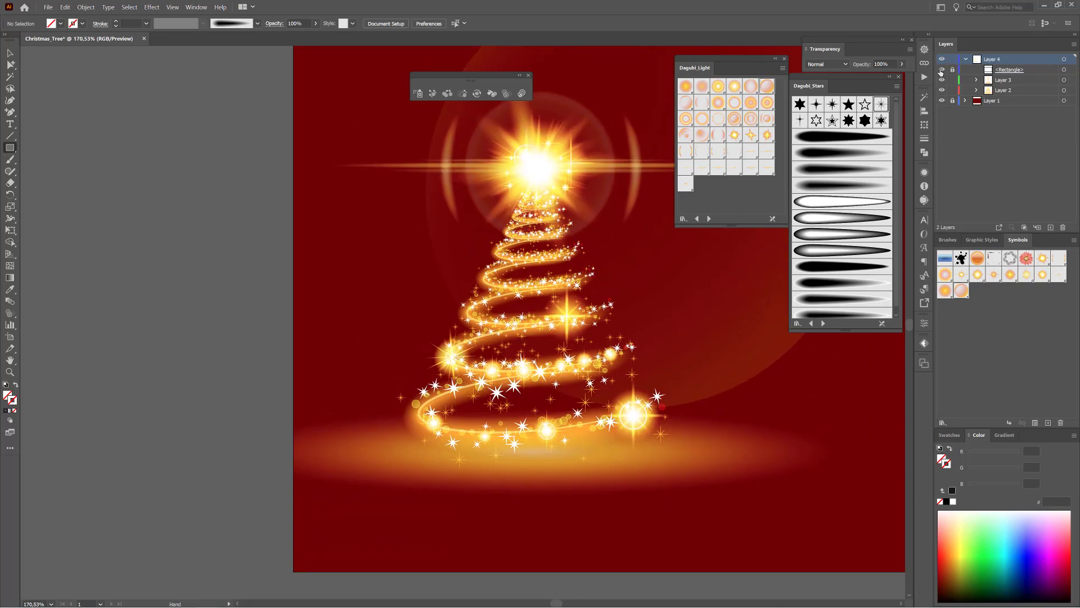
click(1064, 59)
click(9, 57)
drag(537, 333, 520, 380)
drag(521, 380, 325, 382)
click(625, 172)
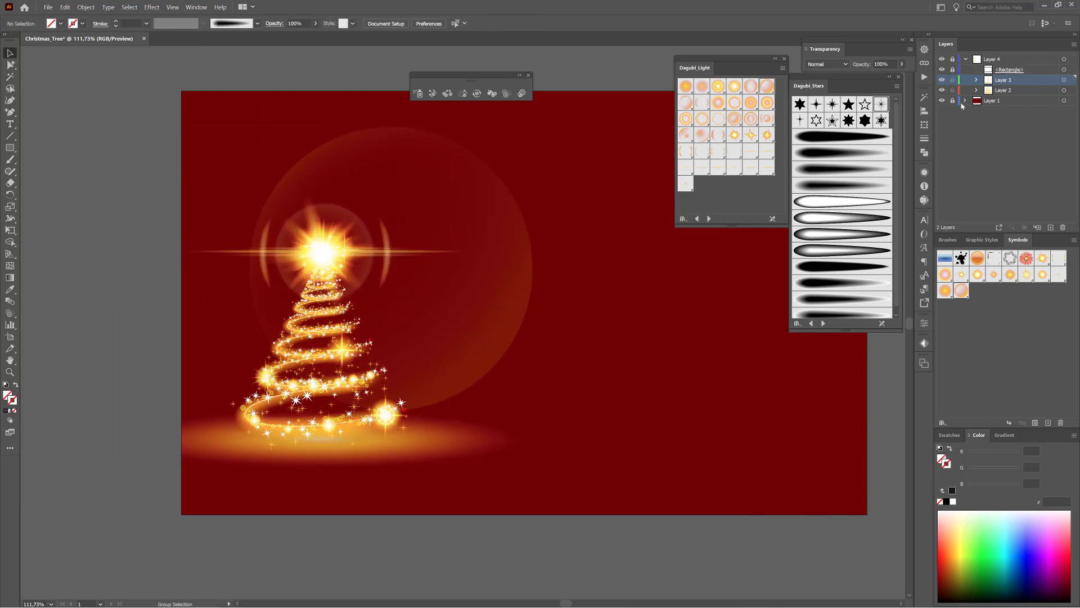
Fill the Layer 1 background rectangle with a radial gradient from dark red to black.
click(1063, 111)
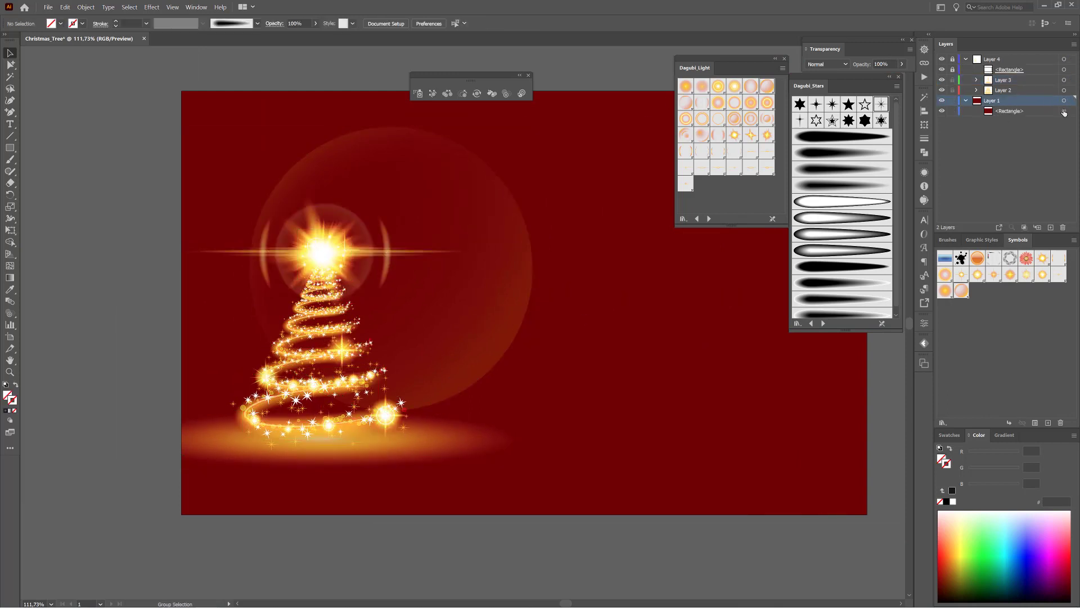
click(1004, 435)
click(993, 576)
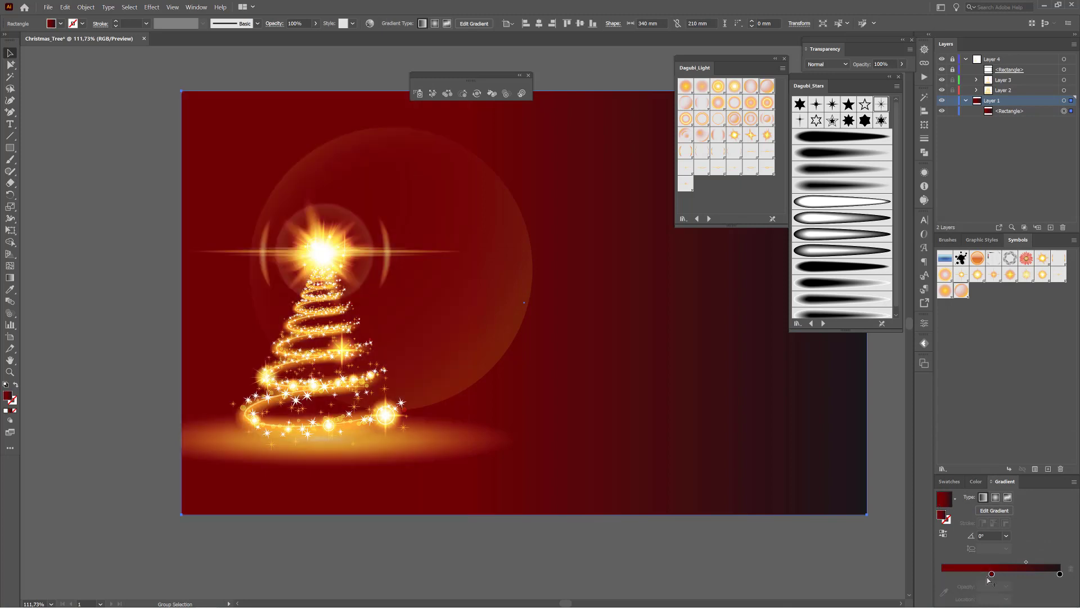
double_click(1060, 574)
click(933, 485)
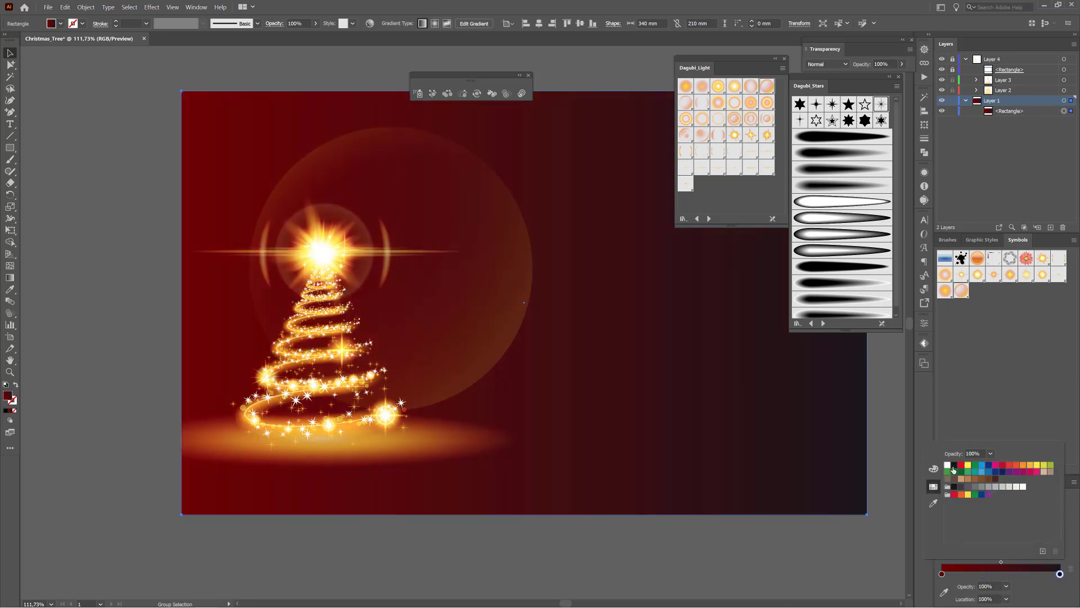
click(934, 469)
drag(983, 506, 967, 505)
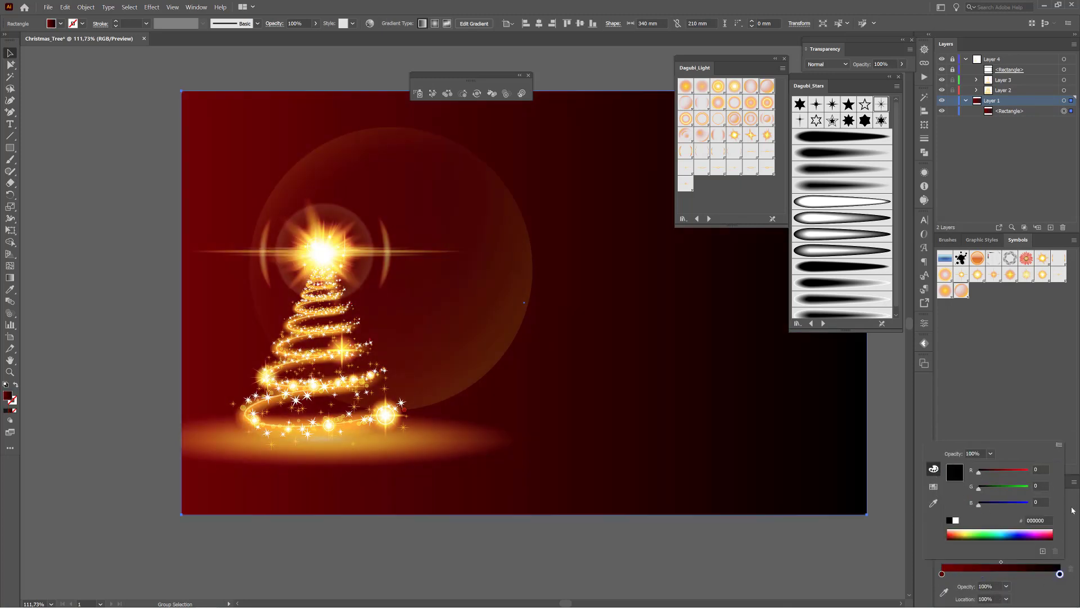
click(1072, 510)
click(996, 497)
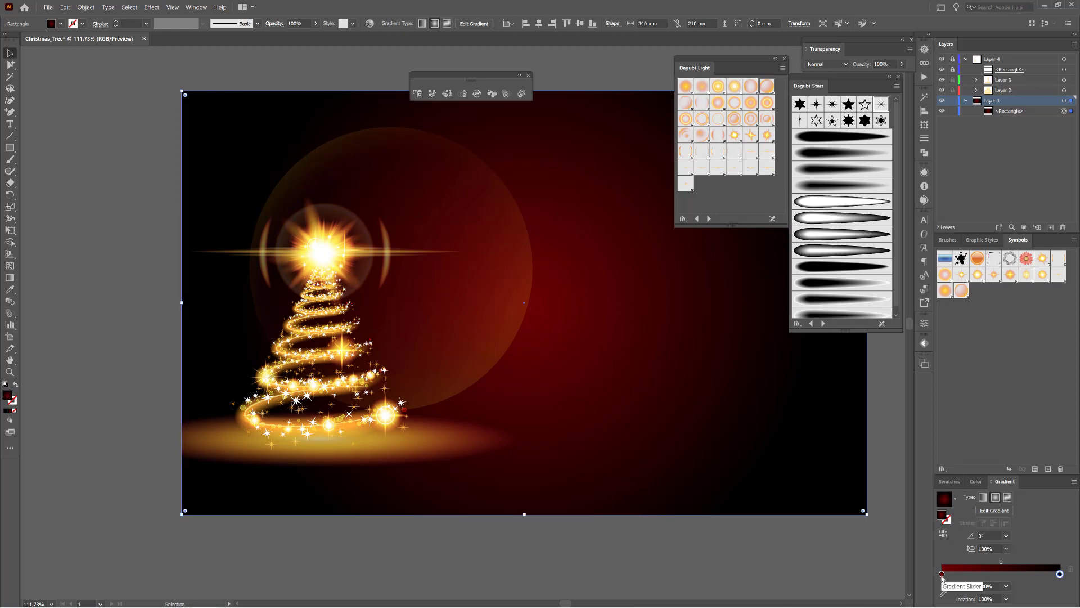
Set the background gradient's inner stop to red ae0000 and its outer stop to 470000.
double_click(942, 575)
drag(1008, 474, 991, 474)
click(1060, 574)
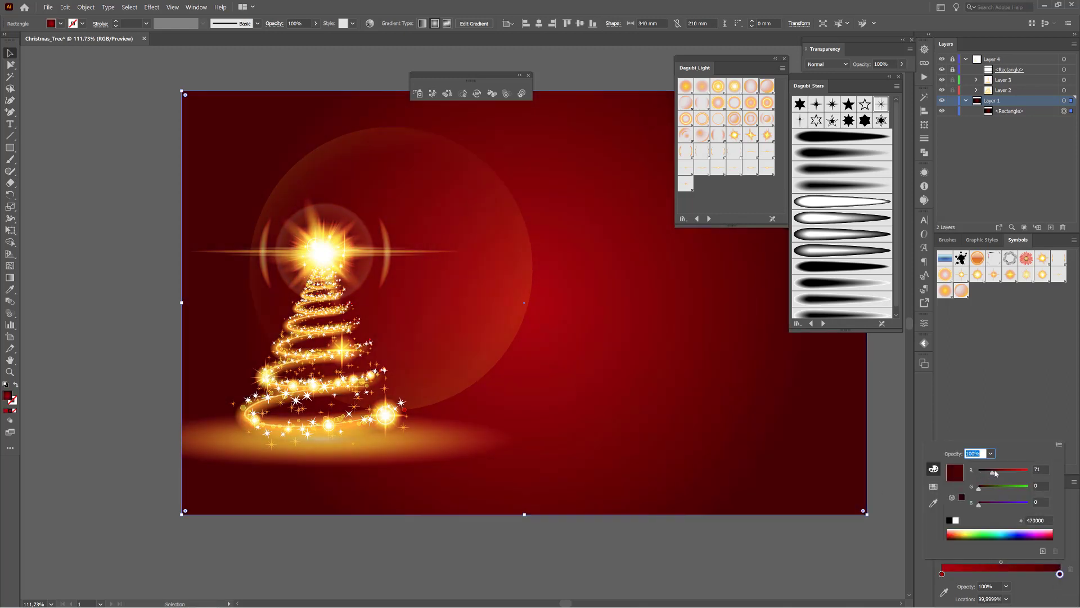
click(942, 574)
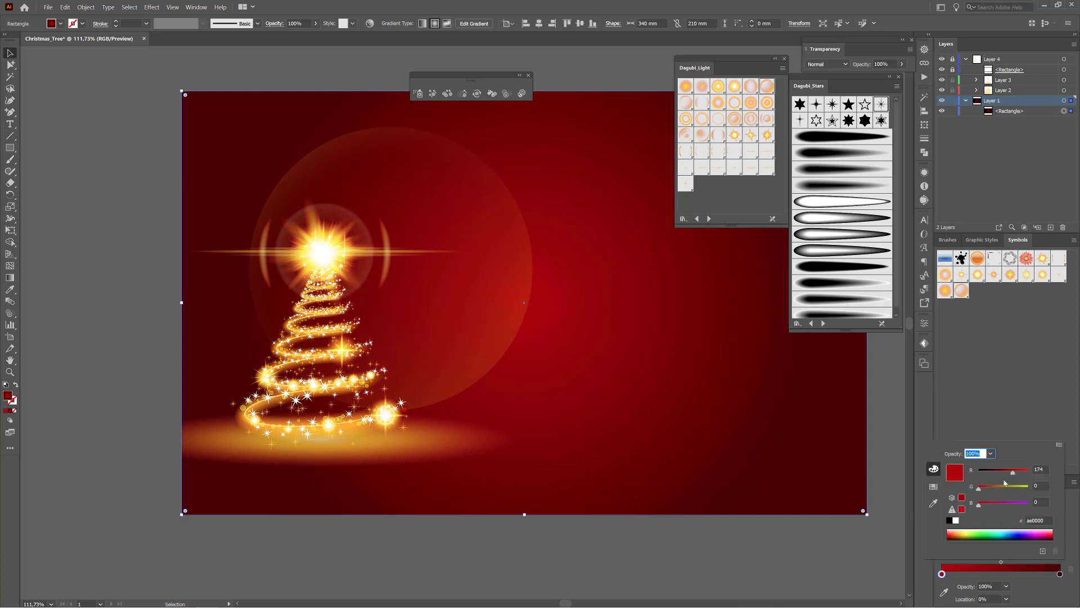
Shrink the radial gradient slightly with the Gradient tool and darken its outer stop to 3b0000.
click(11, 278)
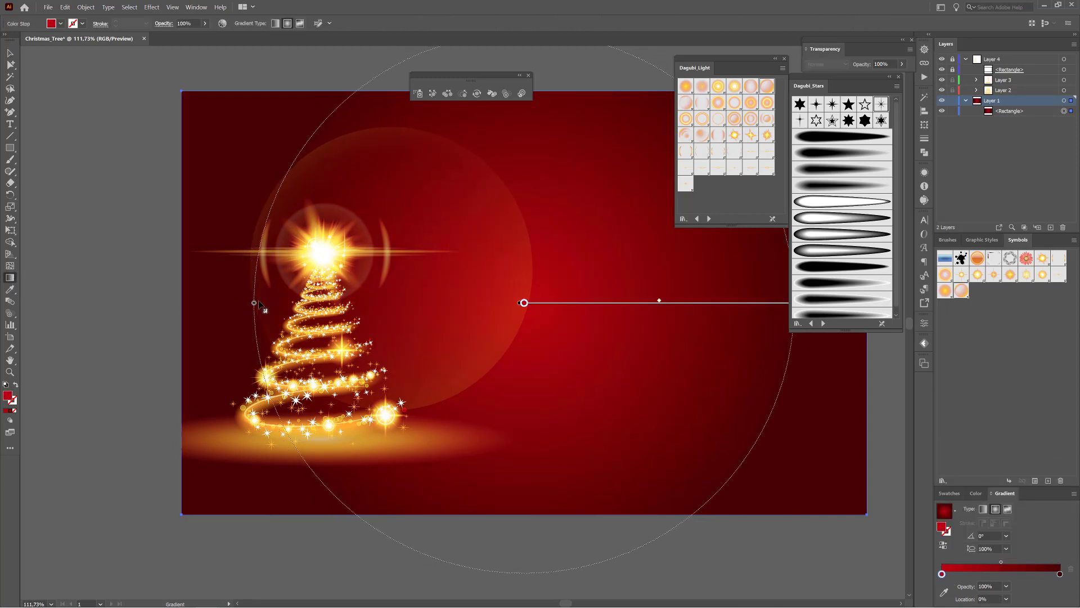
drag(249, 305, 271, 308)
double_click(1060, 575)
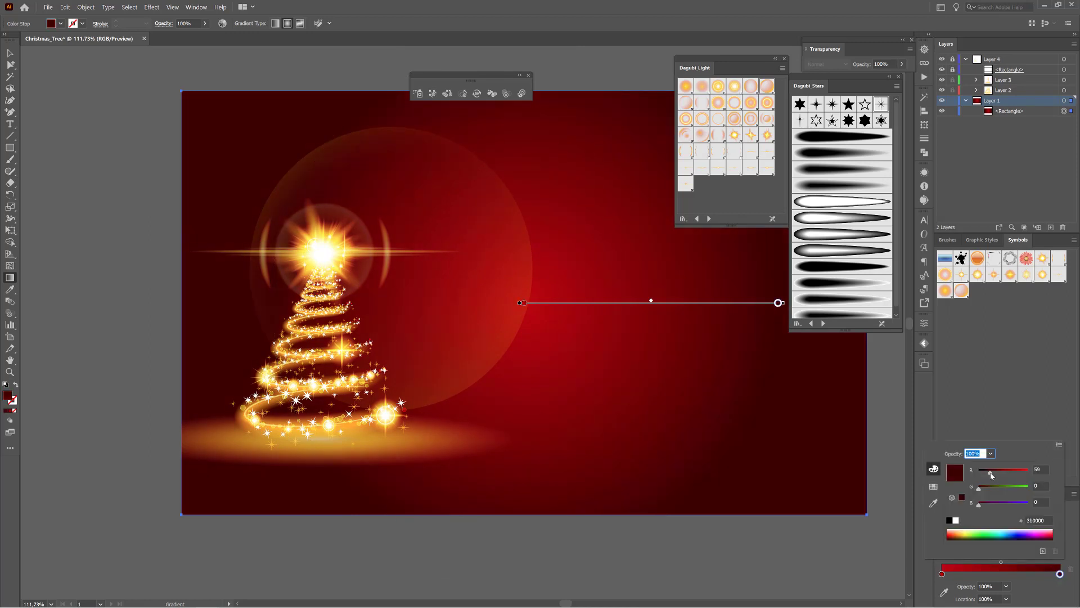
click(1074, 510)
key(ctrl+0)
click(10, 53)
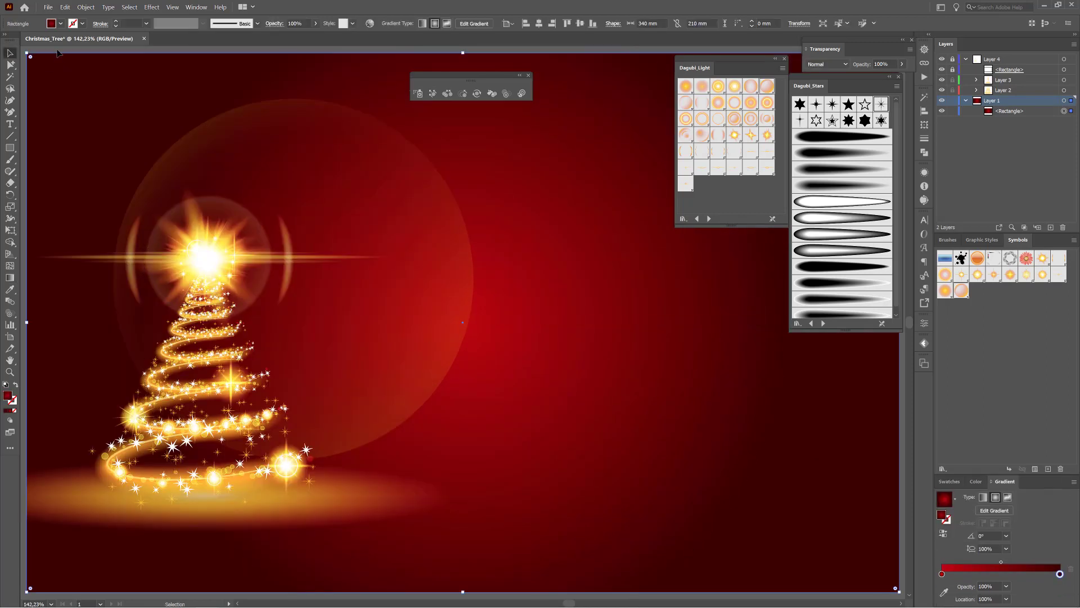
Lock Layers 1 and 4 and add a new empty layer above them.
click(953, 101)
click(967, 59)
click(999, 60)
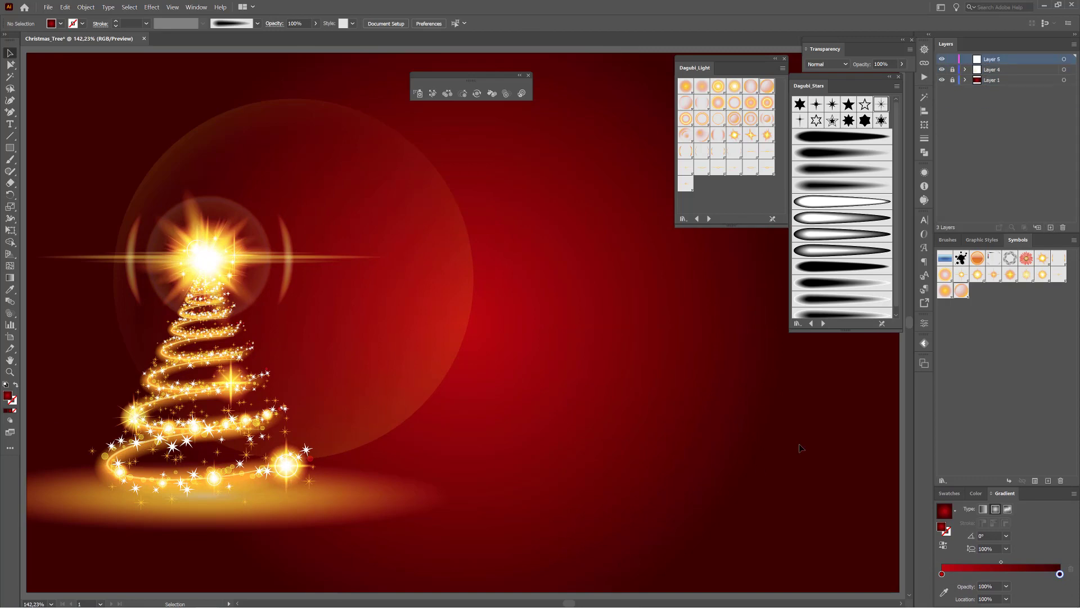
Spray a wavy row of half-faded circles from the Dagubi_Bokeh library across the treetop and set their blending mode to Color Dodge.
click(697, 220)
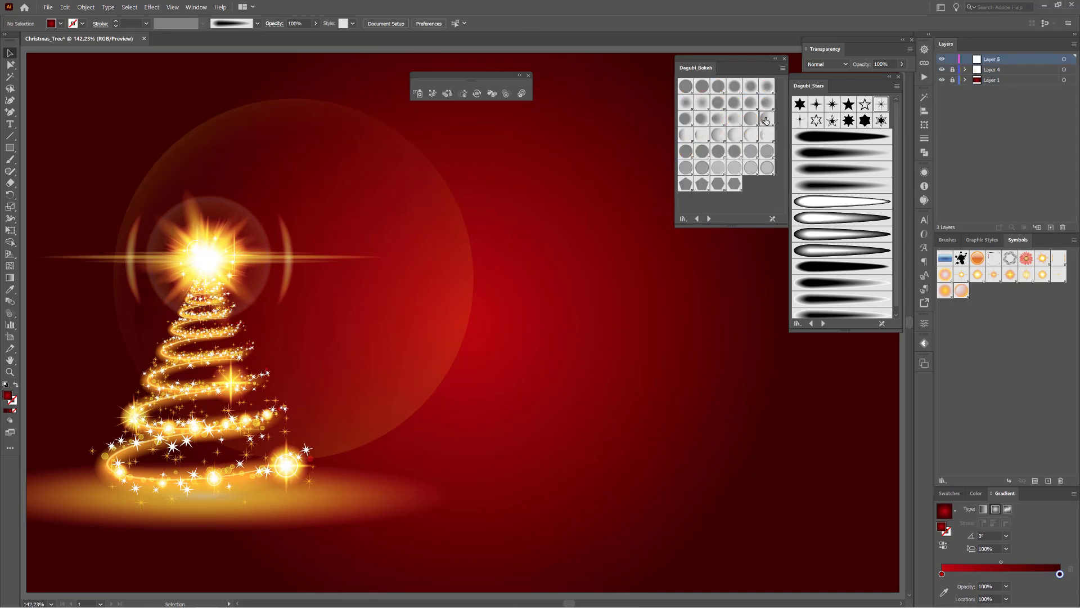
click(422, 94)
mouse_move(549, 248)
mouse_down()
mouse_move(363, 247)
mouse_move(101, 225)
mouse_up()
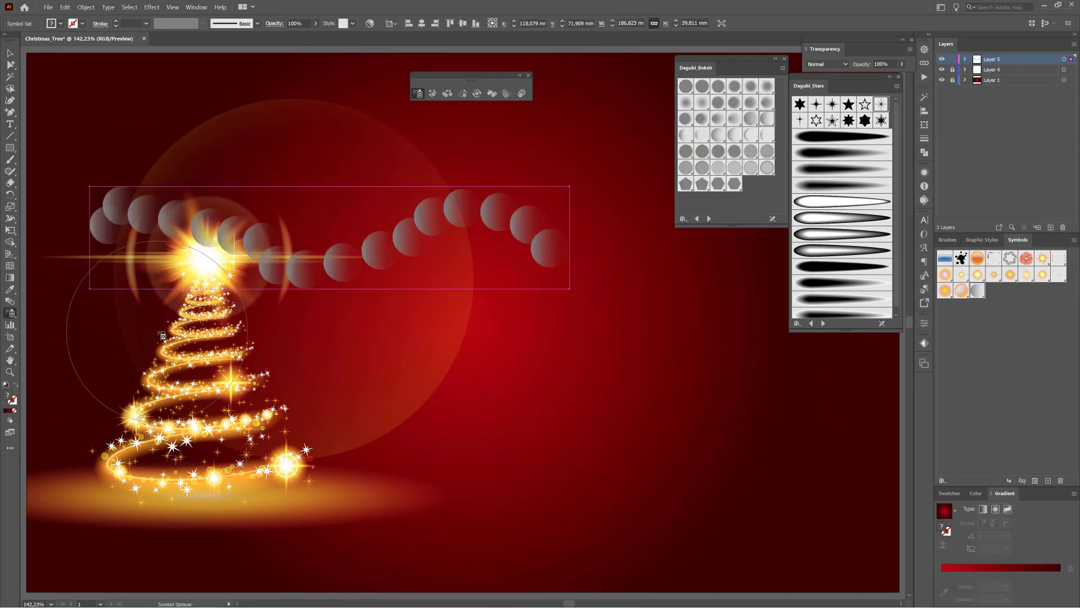
click(817, 64)
click(824, 135)
click(822, 65)
click(822, 145)
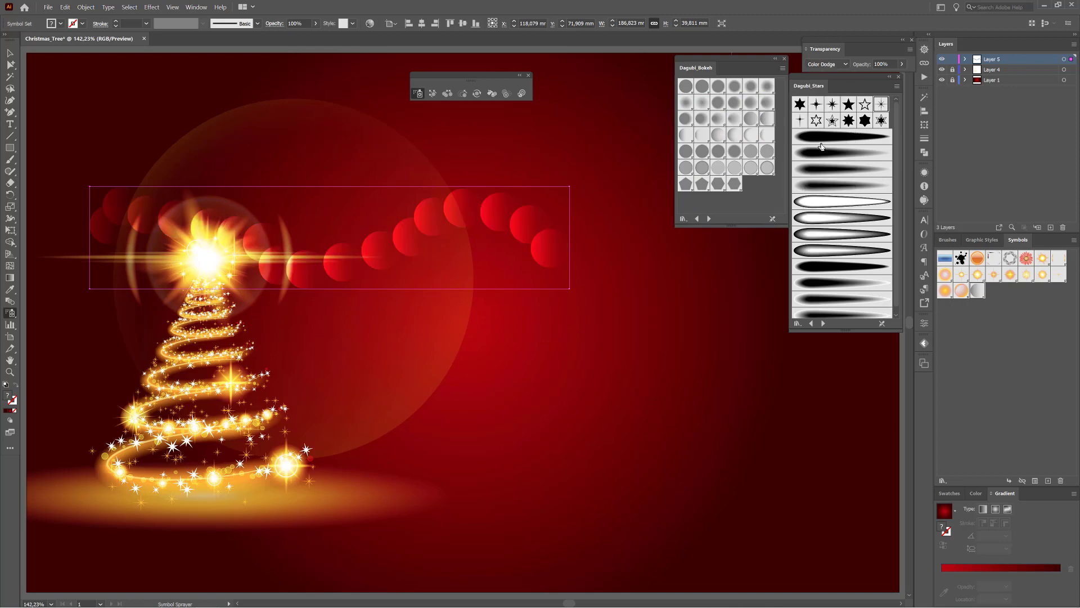
Vary the bokeh circles' sizes with the Symbol Sizer and rotate them with the Symbol Spinner.
click(463, 94)
mouse_move(446, 205)
mouse_down()
mouse_move(526, 243)
mouse_move(468, 190)
mouse_up()
drag(128, 195, 134, 194)
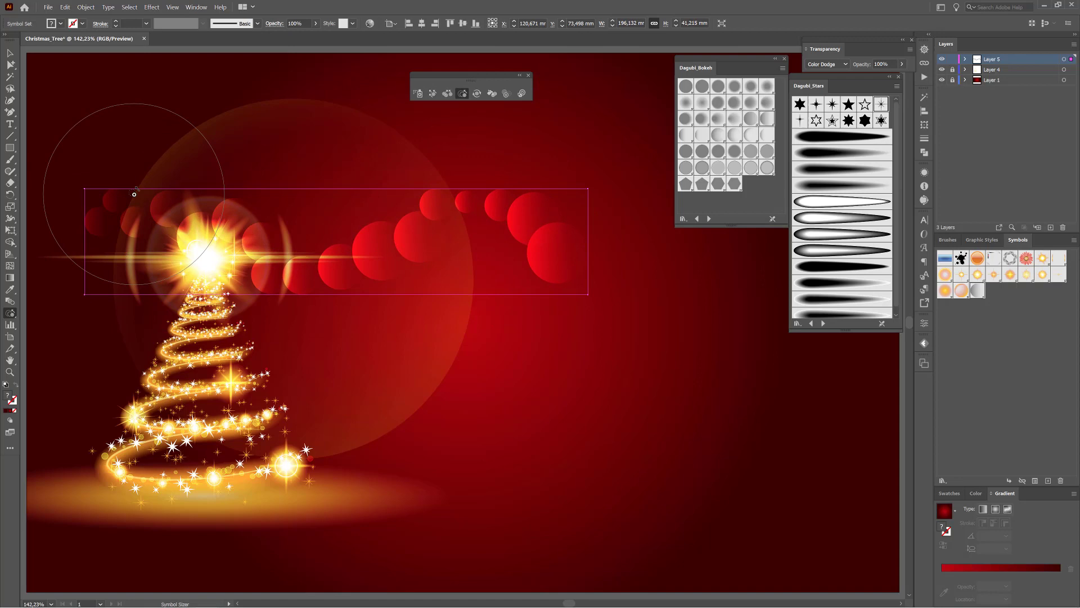
click(477, 94)
mouse_move(541, 251)
mouse_down()
mouse_move(534, 263)
mouse_move(287, 251)
mouse_up()
mouse_move(237, 242)
mouse_down()
mouse_move(176, 235)
mouse_move(199, 197)
mouse_up()
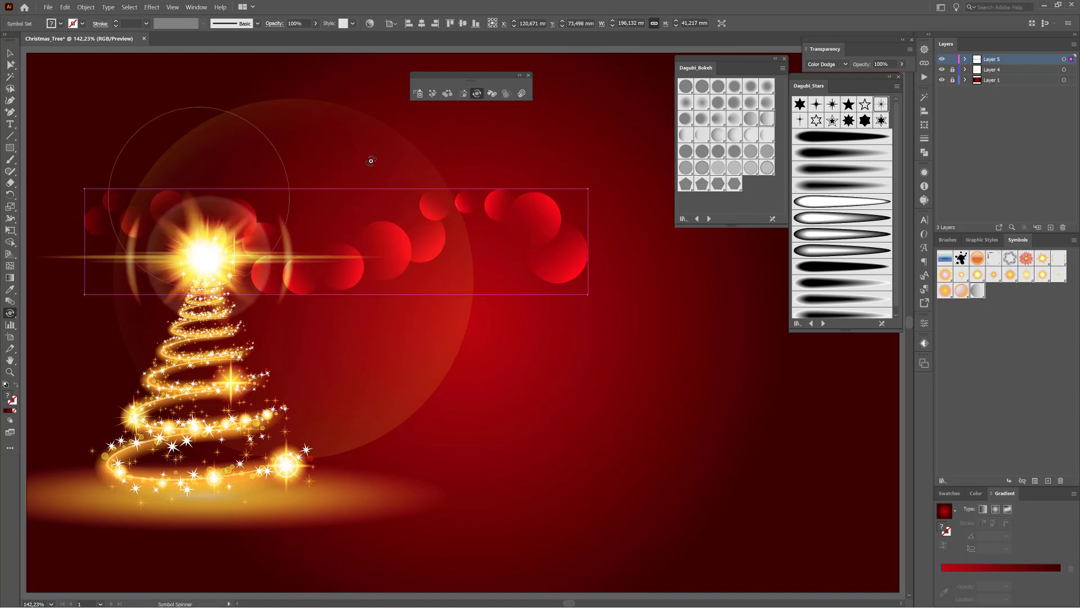
Scatter the bokeh circles over the upper part of the artboard and fade some with the Symbol Screener.
drag(294, 286, 478, 191)
mouse_move(383, 242)
mouse_down()
mouse_move(75, 214)
mouse_move(139, 183)
mouse_move(186, 214)
mouse_up()
drag(467, 262, 420, 259)
mouse_move(591, 290)
mouse_down()
mouse_move(636, 242)
mouse_move(588, 246)
mouse_move(483, 149)
mouse_up()
click(507, 94)
mouse_move(157, 220)
mouse_down()
mouse_move(332, 197)
mouse_move(345, 303)
mouse_up()
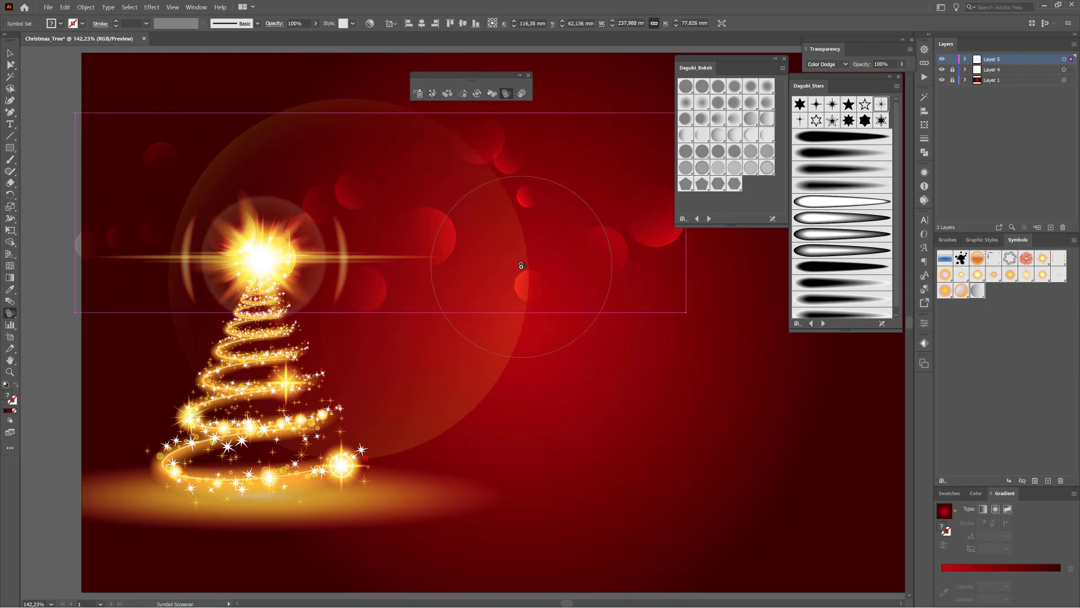
Tint some of the half-faded bokeh circles yellow with the Symbol Stainer and deselect the set.
click(492, 93)
click(949, 492)
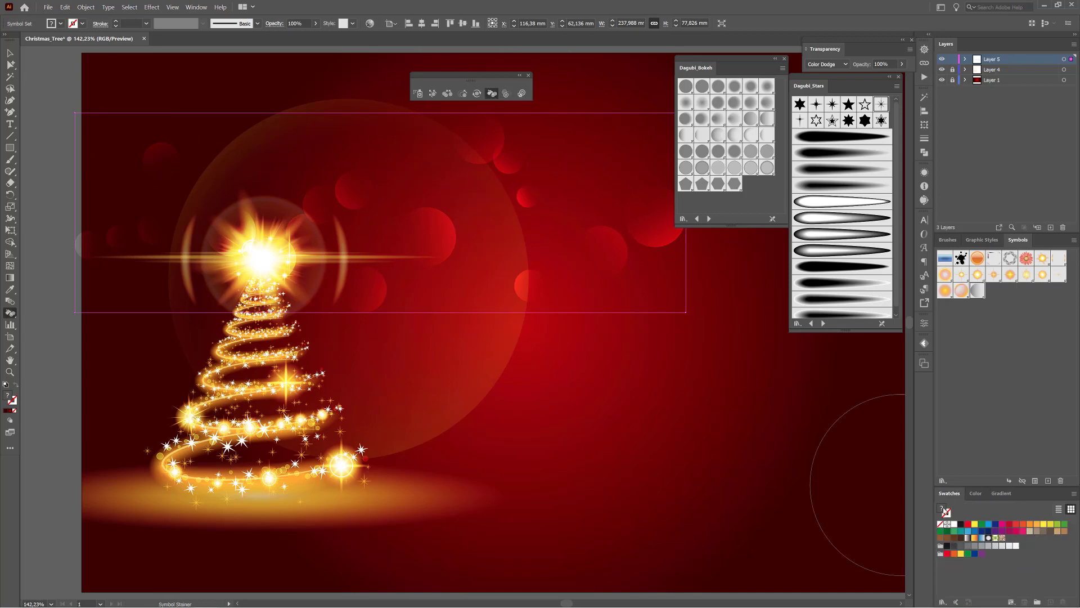
mouse_move(619, 262)
mouse_down()
mouse_move(429, 237)
mouse_move(416, 263)
mouse_move(453, 248)
mouse_move(395, 299)
mouse_up()
mouse_move(523, 295)
mouse_down()
mouse_move(193, 214)
mouse_move(180, 253)
mouse_move(409, 308)
mouse_move(568, 272)
mouse_up()
ctrl+click(762, 394)
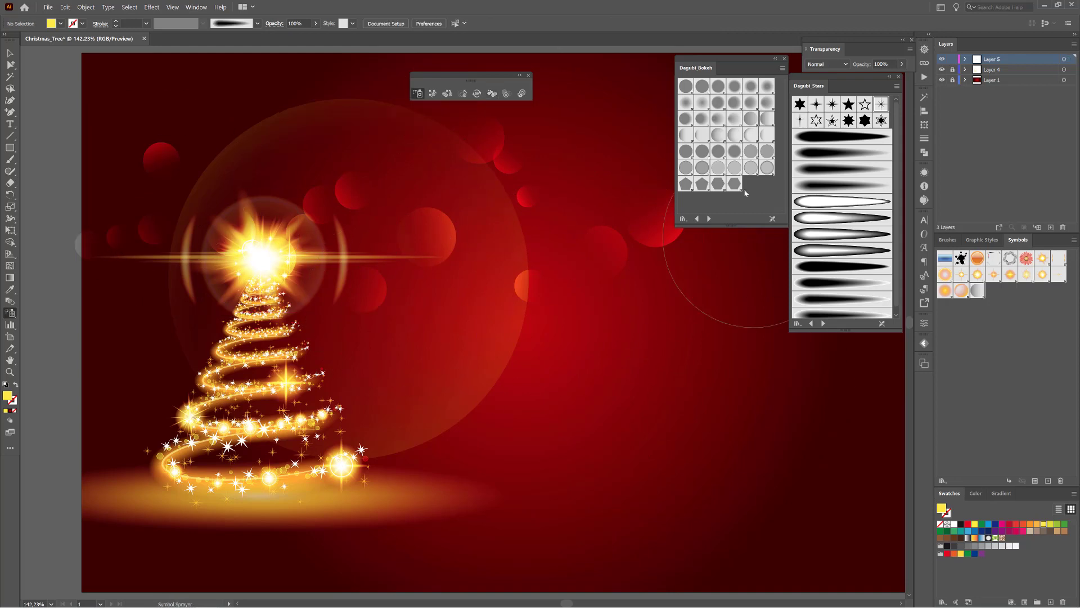
Spray a wavy row of blurred circles from the Dagubi_Bokeh library across the treetop and set their blending mode to Screen.
click(730, 129)
mouse_move(186, 214)
mouse_down()
mouse_move(400, 210)
mouse_move(741, 251)
mouse_move(576, 276)
mouse_up()
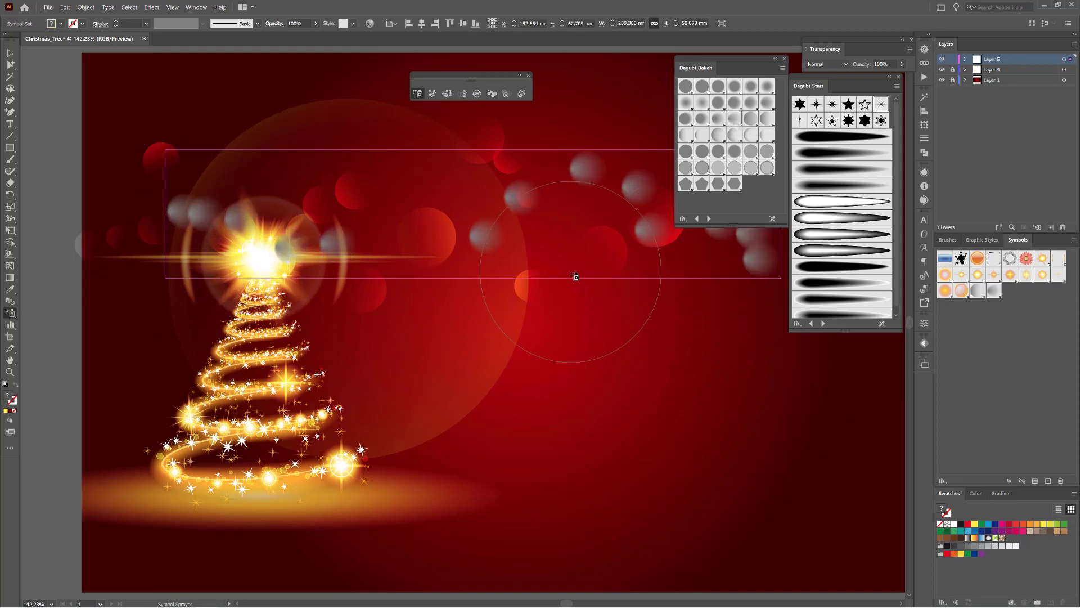
key(ctrl+1)
click(827, 64)
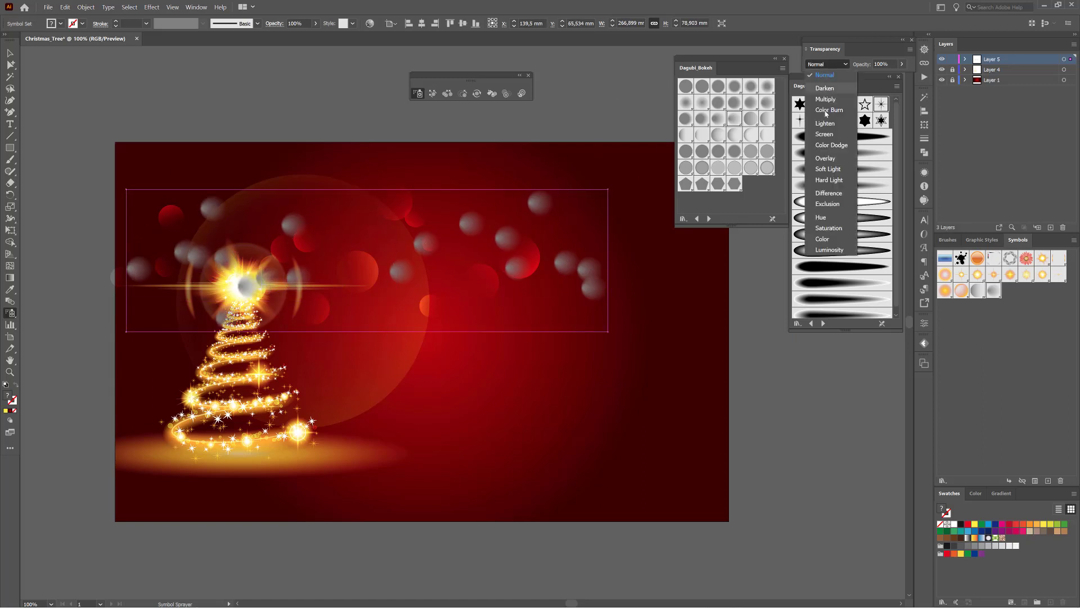
click(824, 134)
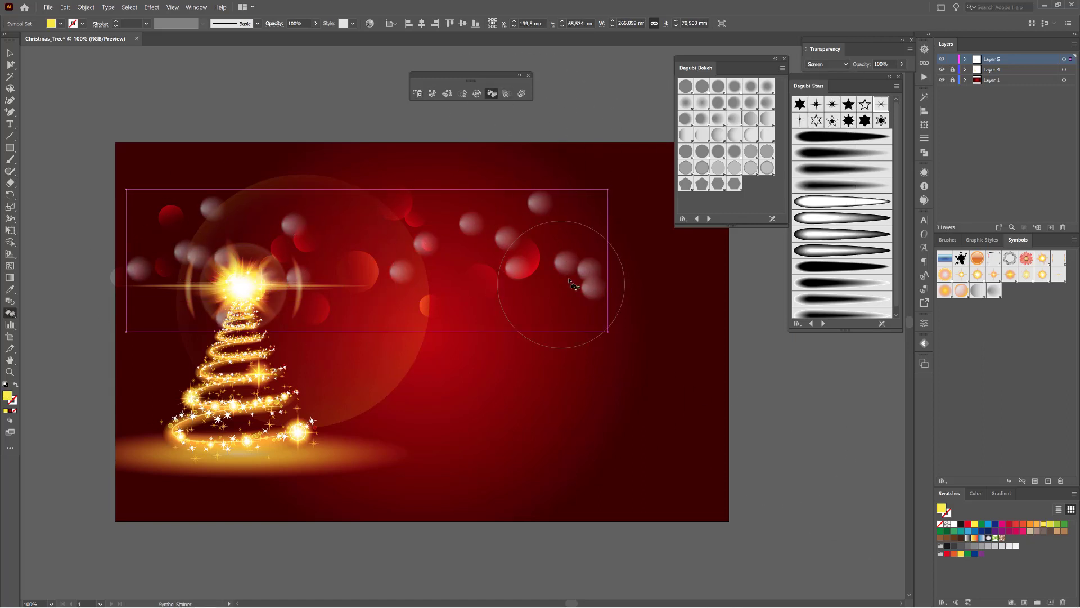
Stain the blurred circles in a mix of yellow and pink and vary their sizes with the Symbol Sizer.
drag(573, 284, 146, 265)
click(540, 225)
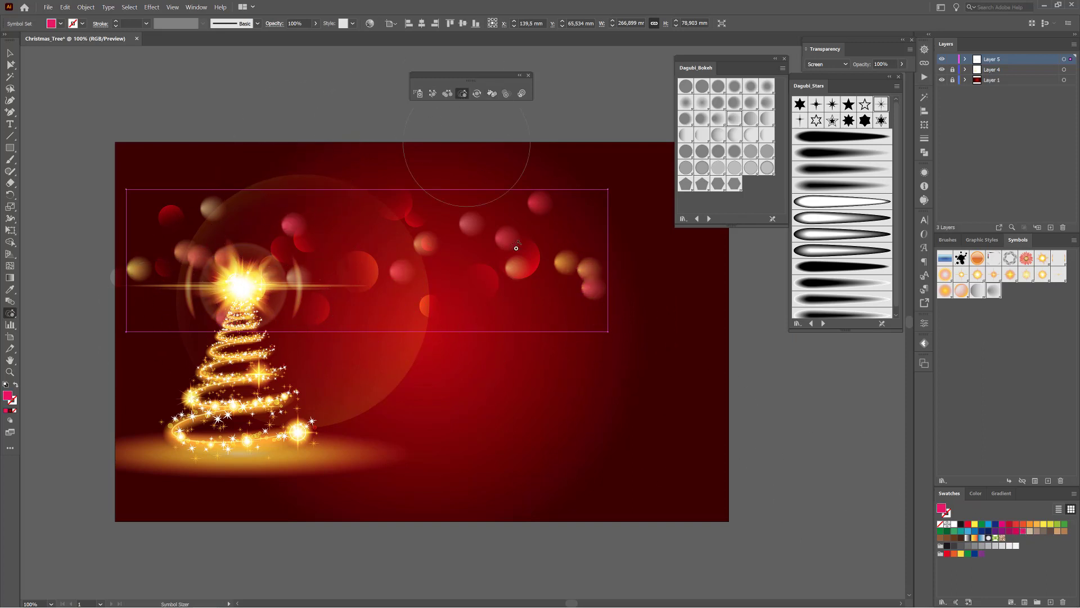
mouse_move(516, 248)
mouse_down()
mouse_move(437, 329)
mouse_move(282, 290)
mouse_move(343, 236)
mouse_up()
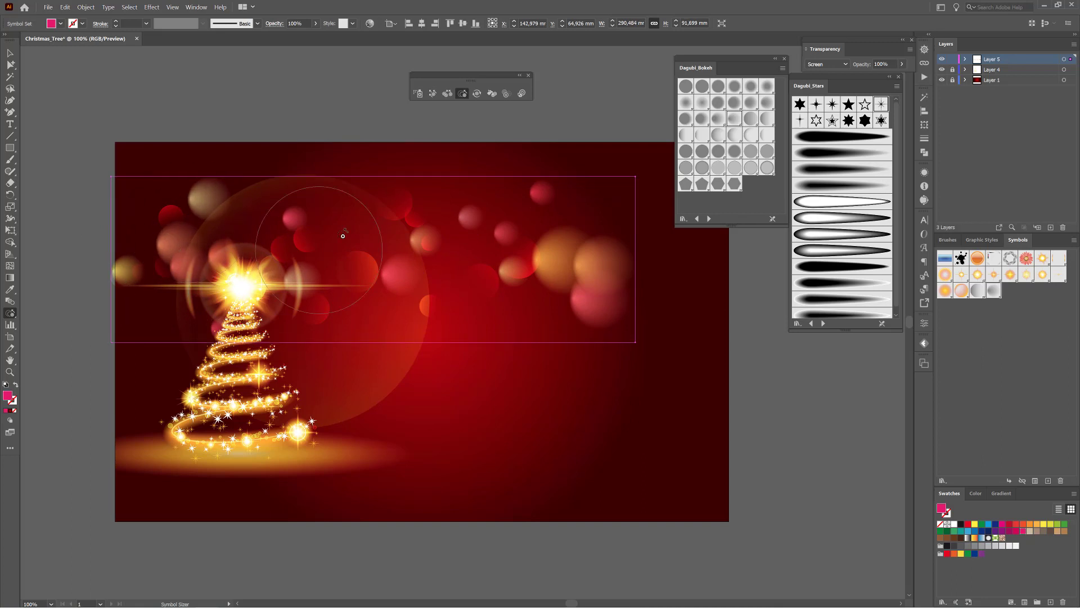
drag(585, 262, 613, 342)
mouse_move(303, 284)
mouse_down()
mouse_move(156, 271)
mouse_move(191, 257)
mouse_move(204, 287)
mouse_move(164, 302)
mouse_up()
mouse_move(160, 304)
mouse_down()
mouse_move(119, 288)
mouse_move(126, 279)
mouse_up()
click(463, 94)
alt+click(179, 255)
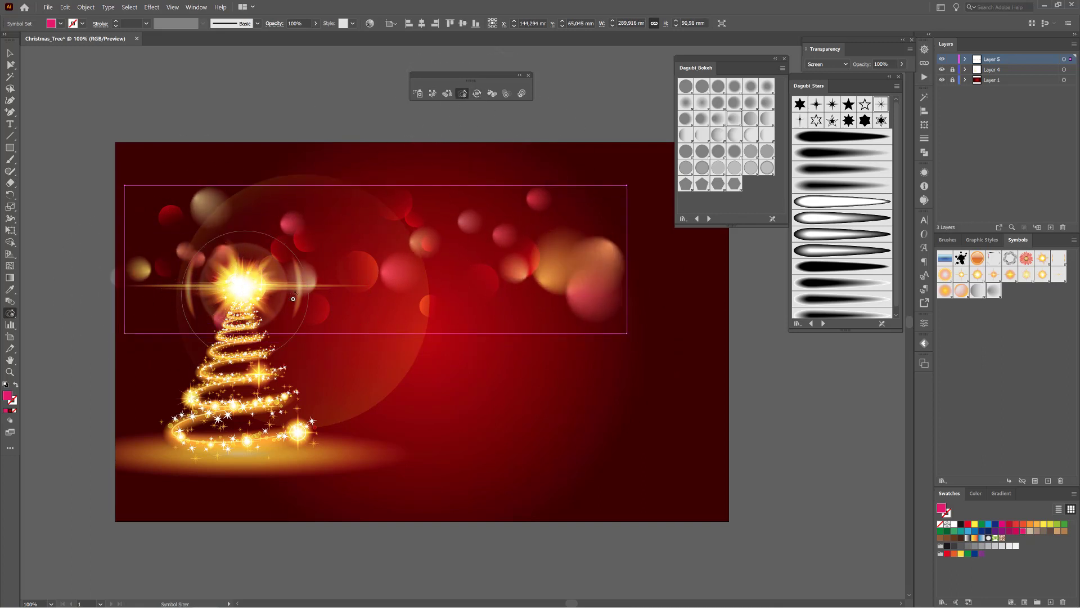
alt+click(188, 255)
Spread the blurred circles apart with the Symbol Shifter and fade them with the Symbol Screener.
click(431, 93)
mouse_move(483, 241)
mouse_down()
mouse_move(632, 212)
mouse_move(518, 180)
mouse_move(482, 151)
mouse_up()
click(506, 93)
mouse_move(562, 261)
mouse_down()
mouse_move(583, 278)
mouse_move(386, 193)
mouse_move(101, 320)
mouse_up()
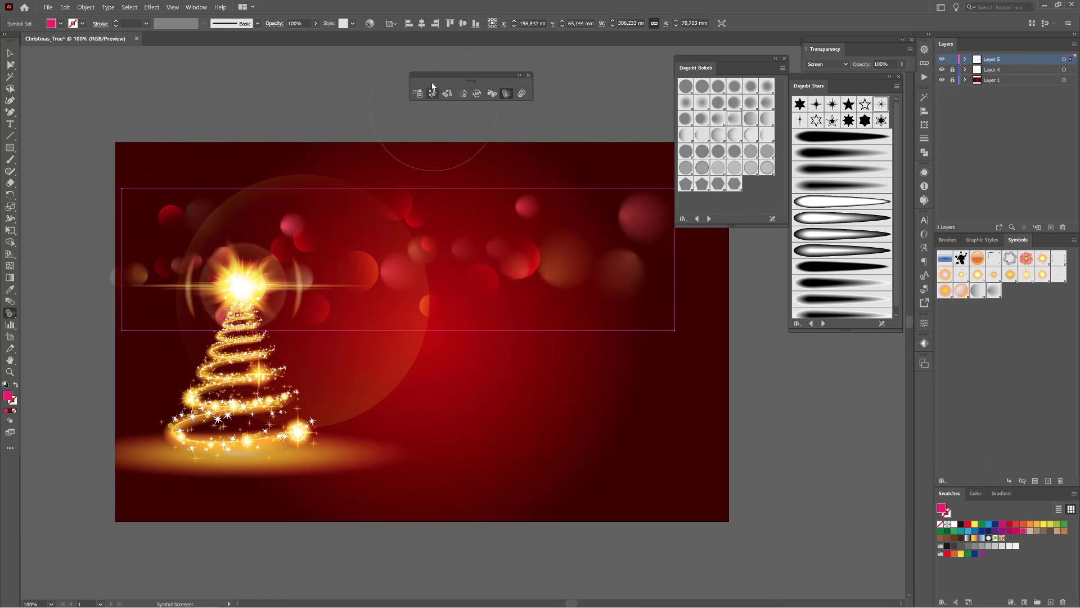
Undo the last symbol stroke over the blurred circles and deselect the set.
mouse_move(540, 252)
mouse_down()
mouse_move(451, 275)
mouse_move(356, 263)
mouse_up()
click(66, 8)
click(76, 17)
click(130, 7)
click(134, 37)
scroll(494, 313, up, 5)
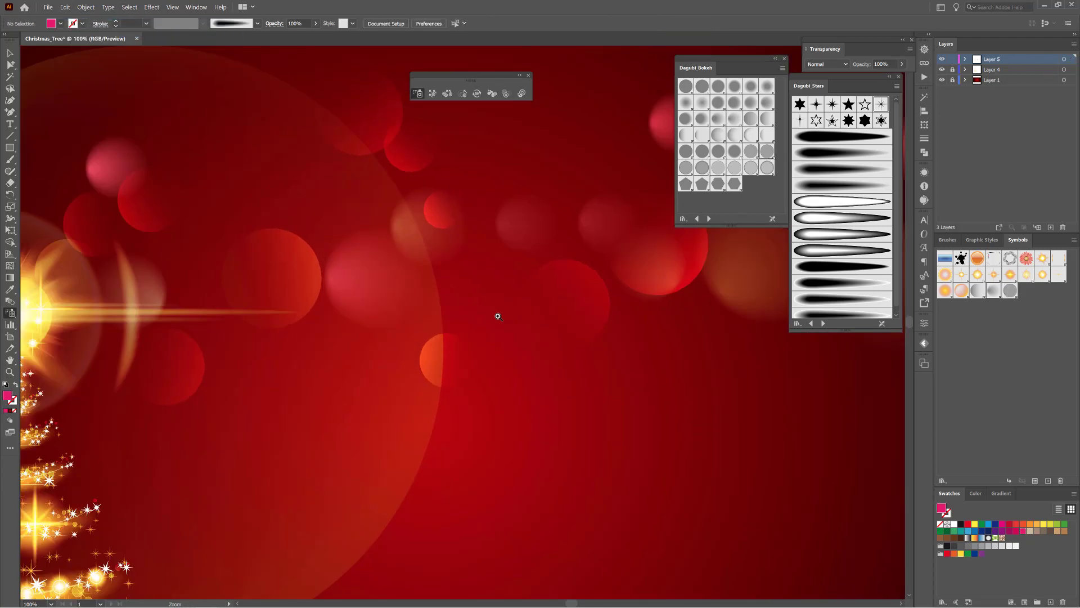
click(546, 266)
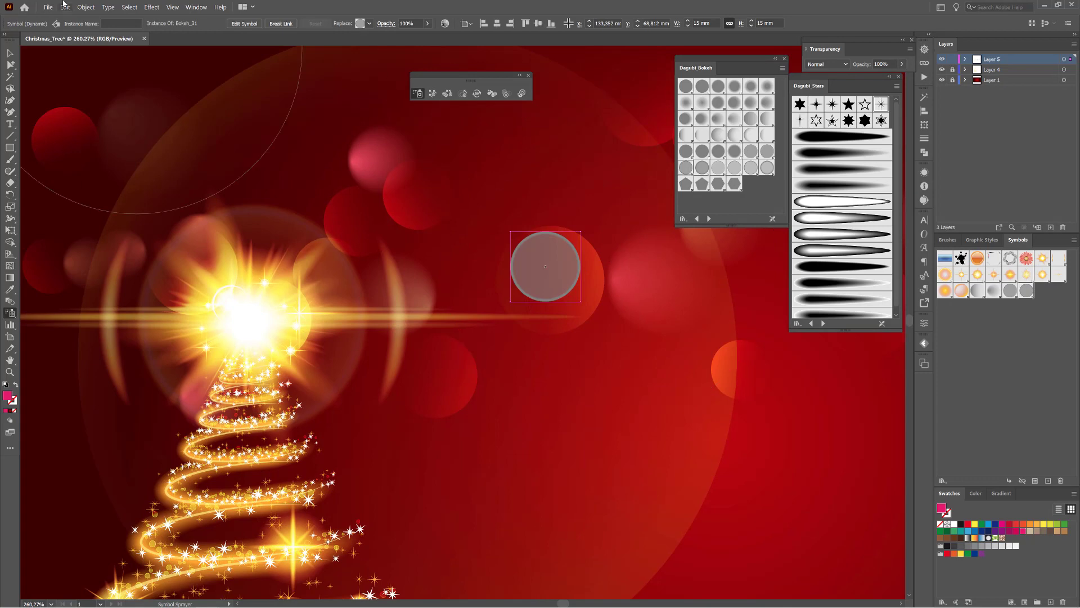
click(65, 7)
click(76, 17)
Spray a row of flat, evenly filled circles from the Dagubi_Bokeh library across the artboard at treetop height.
click(766, 151)
click(520, 249)
click(827, 64)
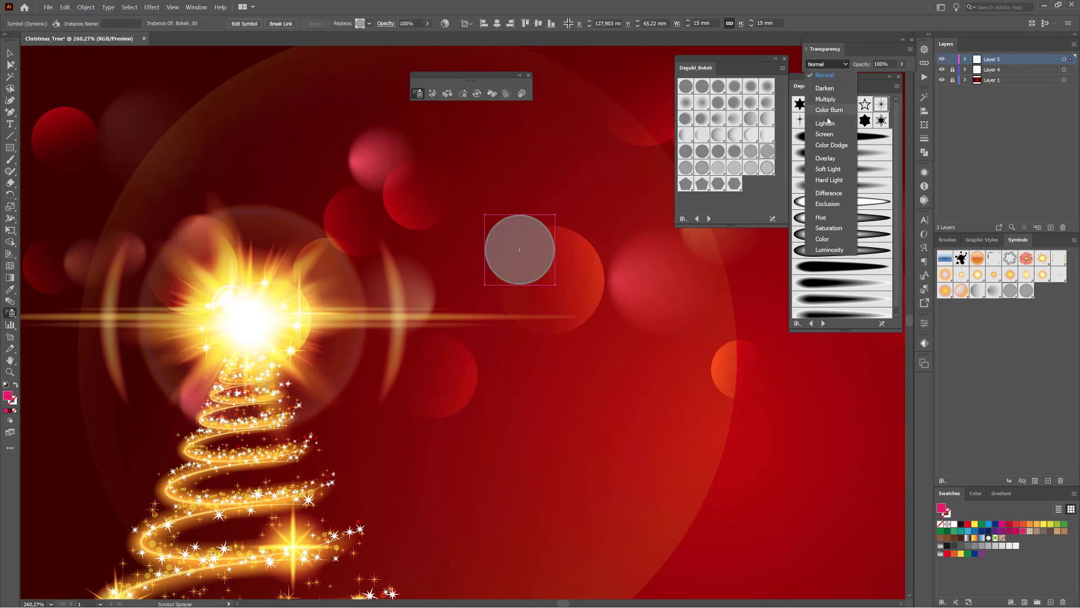
click(827, 130)
scroll(335, 269, down, 4)
drag(510, 248, 444, 274)
drag(168, 281, 597, 321)
Vary the flat circles' sizes with the Symbol Sizer and set their blending mode to Color Dodge.
click(461, 94)
mouse_move(692, 247)
mouse_down()
mouse_move(701, 273)
mouse_move(624, 298)
mouse_move(132, 291)
mouse_move(215, 279)
mouse_move(281, 321)
mouse_move(194, 307)
mouse_move(347, 295)
mouse_move(284, 305)
mouse_up()
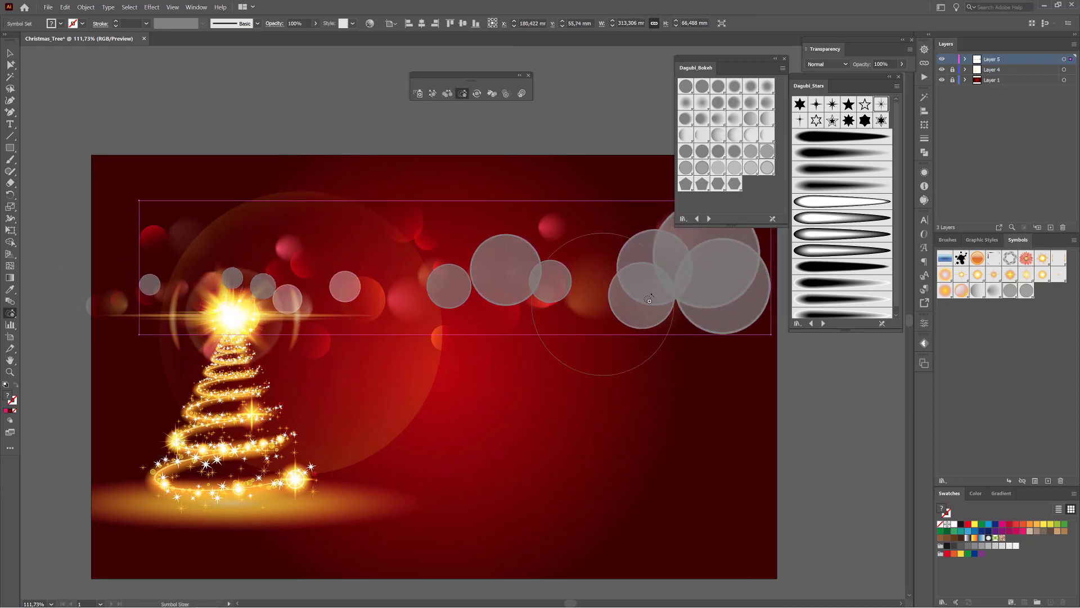
mouse_move(647, 275)
mouse_down()
mouse_move(680, 316)
mouse_move(658, 309)
mouse_move(656, 281)
mouse_move(474, 282)
mouse_move(446, 294)
mouse_up()
click(447, 94)
click(831, 67)
click(826, 149)
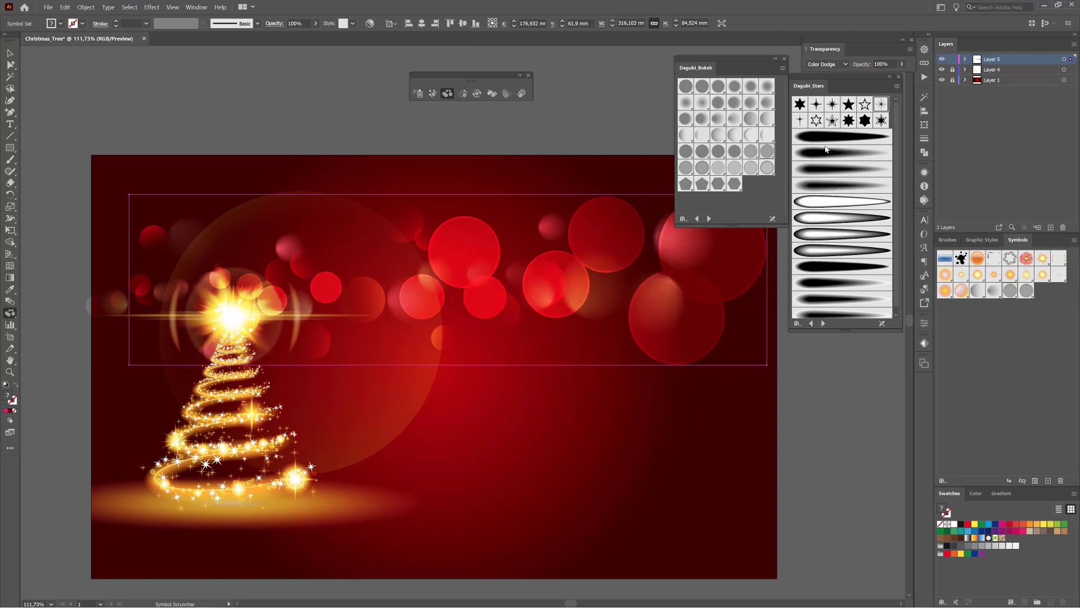
Fade the flat circles along the whole row with the Symbol Screener, including those around the treetop.
click(506, 94)
click(651, 293)
click(604, 241)
click(455, 281)
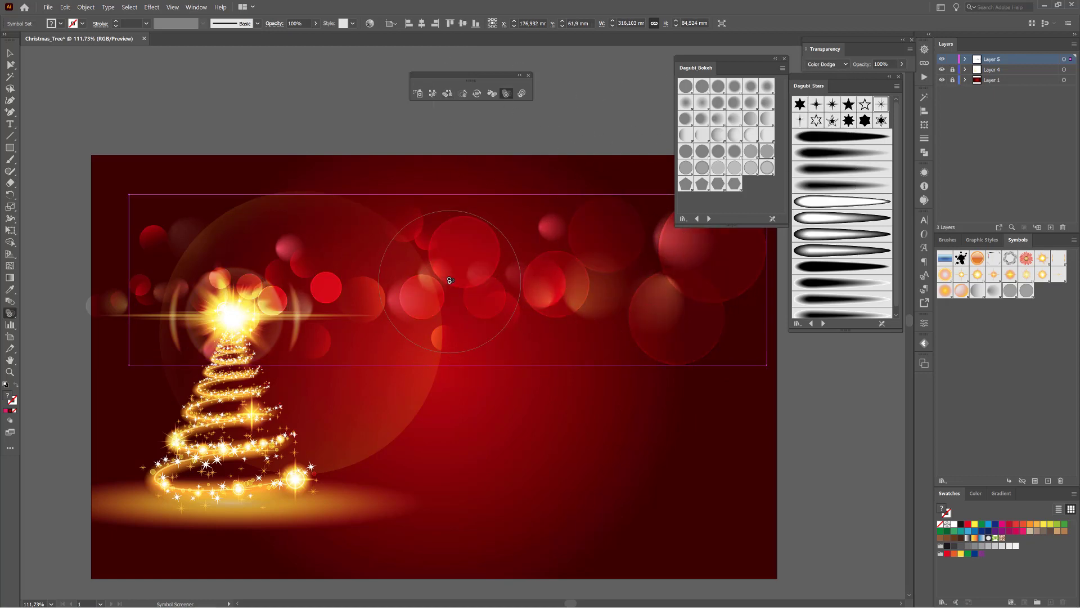
mouse_move(246, 308)
mouse_down()
mouse_move(288, 289)
mouse_move(153, 247)
mouse_up()
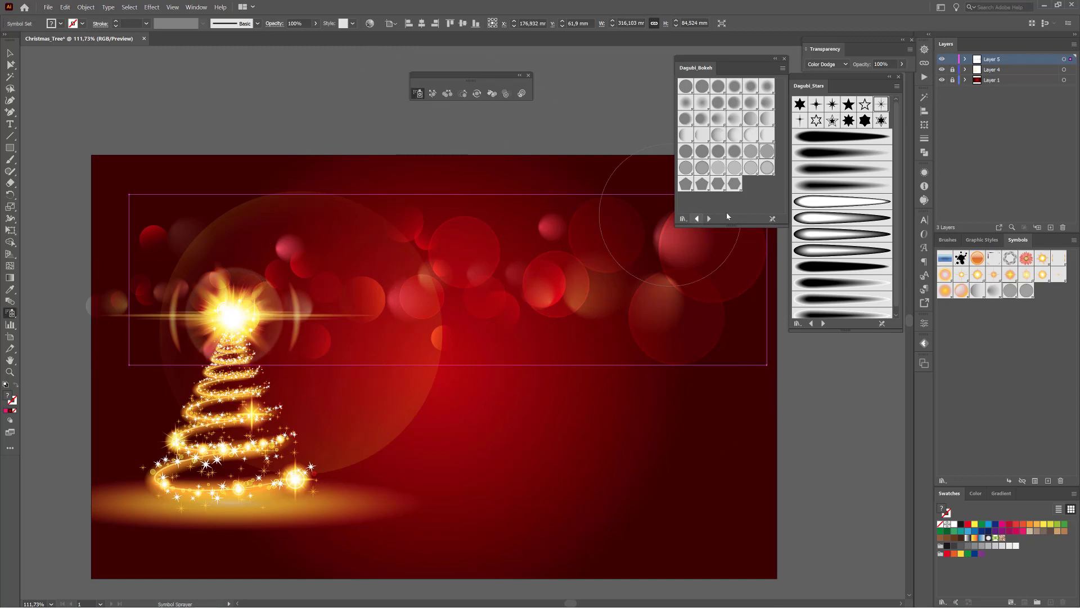
Spray a separate row of pentagons from the Dagubi_Bokeh library across the treetop and set their blending mode to Color Dodge.
click(703, 186)
click(86, 7)
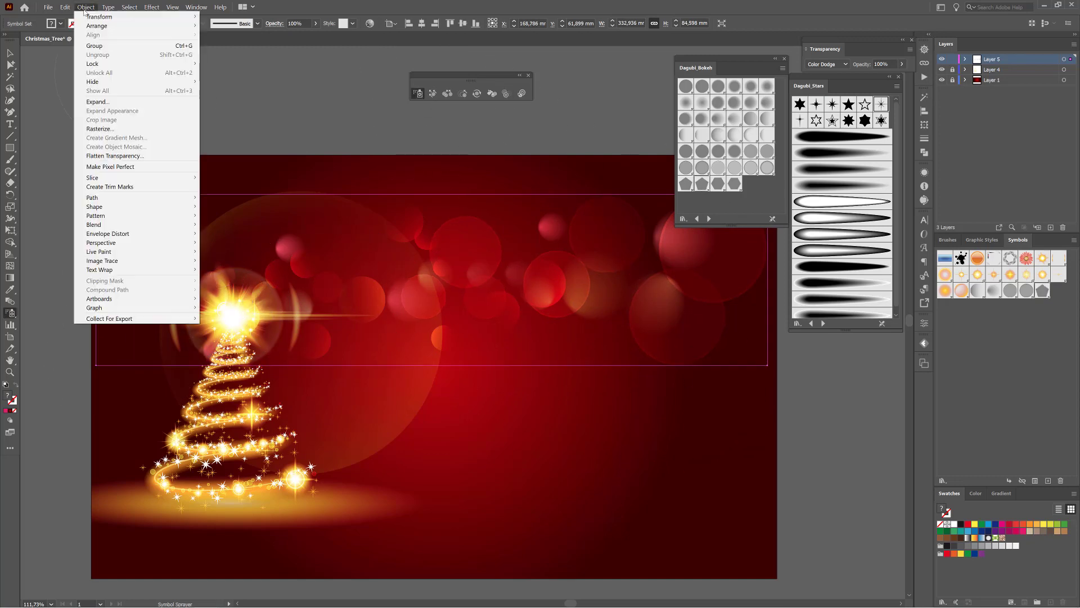
click(133, 7)
click(154, 43)
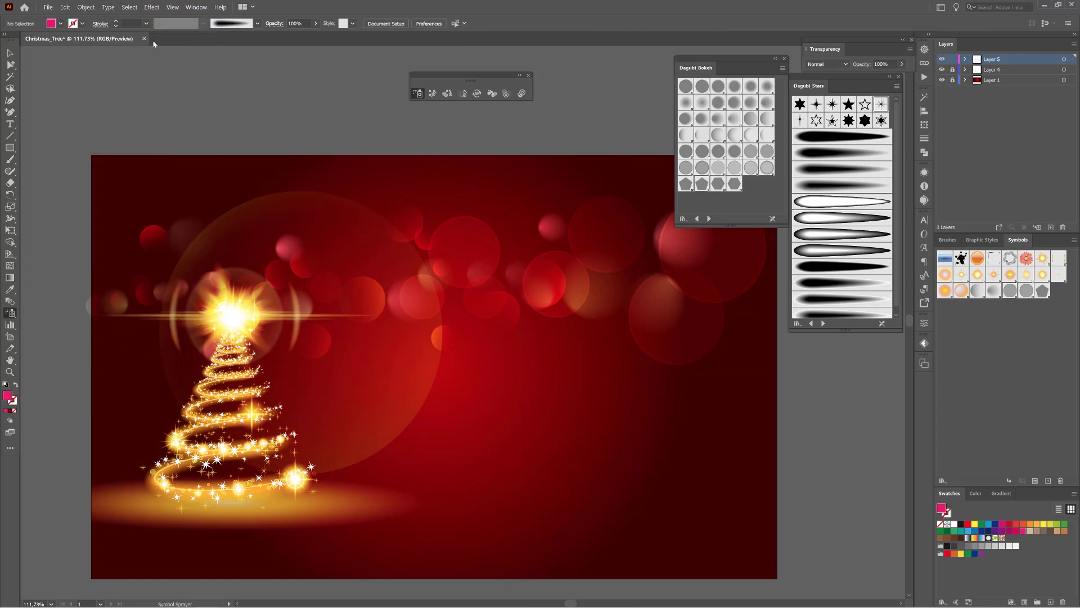
mouse_move(113, 293)
mouse_down()
mouse_move(641, 275)
mouse_move(692, 256)
mouse_up()
click(819, 66)
click(824, 148)
Vary the pentagons' sizes with the Symbol Sizer and rotate them with the Symbol Spinner.
click(462, 94)
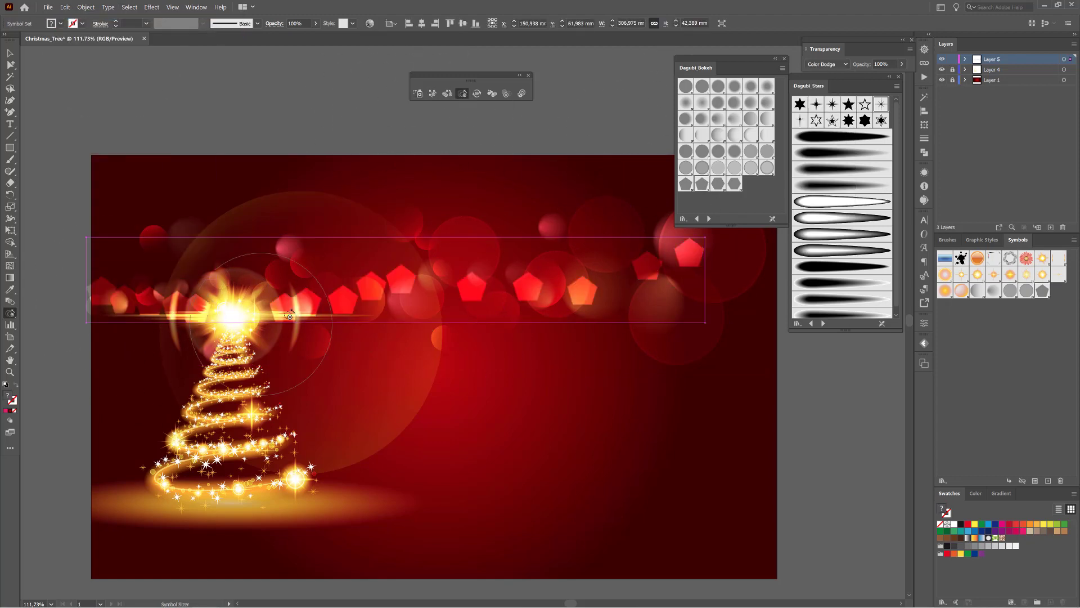
drag(349, 308, 152, 301)
mouse_move(562, 298)
mouse_down()
mouse_move(661, 265)
mouse_move(540, 286)
mouse_up()
click(477, 94)
mouse_move(664, 262)
mouse_down()
mouse_move(582, 278)
mouse_move(446, 275)
mouse_move(361, 301)
mouse_move(398, 316)
mouse_move(371, 307)
mouse_move(209, 314)
mouse_move(180, 298)
mouse_up()
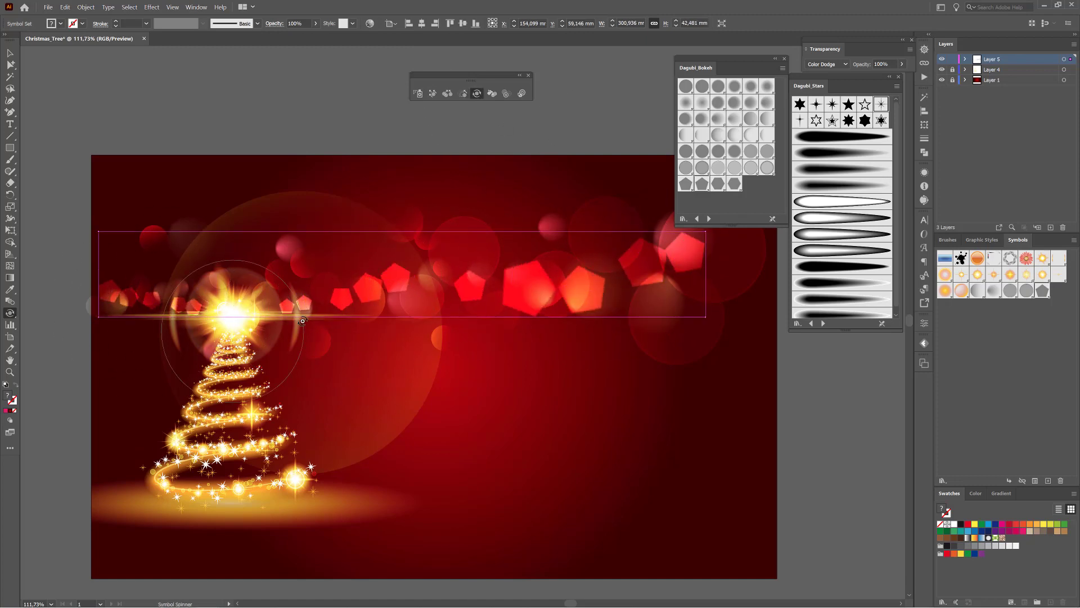
drag(343, 291, 183, 319)
mouse_move(647, 276)
mouse_down()
mouse_move(629, 291)
mouse_move(546, 304)
mouse_move(685, 270)
mouse_move(669, 281)
mouse_up()
Fade the pentagons with the Symbol Screener and scatter them with the Symbol Shifter.
click(506, 94)
drag(590, 292, 518, 310)
drag(461, 292, 360, 304)
mouse_move(180, 315)
mouse_down()
mouse_move(109, 308)
mouse_move(163, 323)
mouse_up()
click(432, 93)
mouse_move(304, 304)
mouse_down()
mouse_move(283, 302)
mouse_move(292, 301)
mouse_up()
click(506, 94)
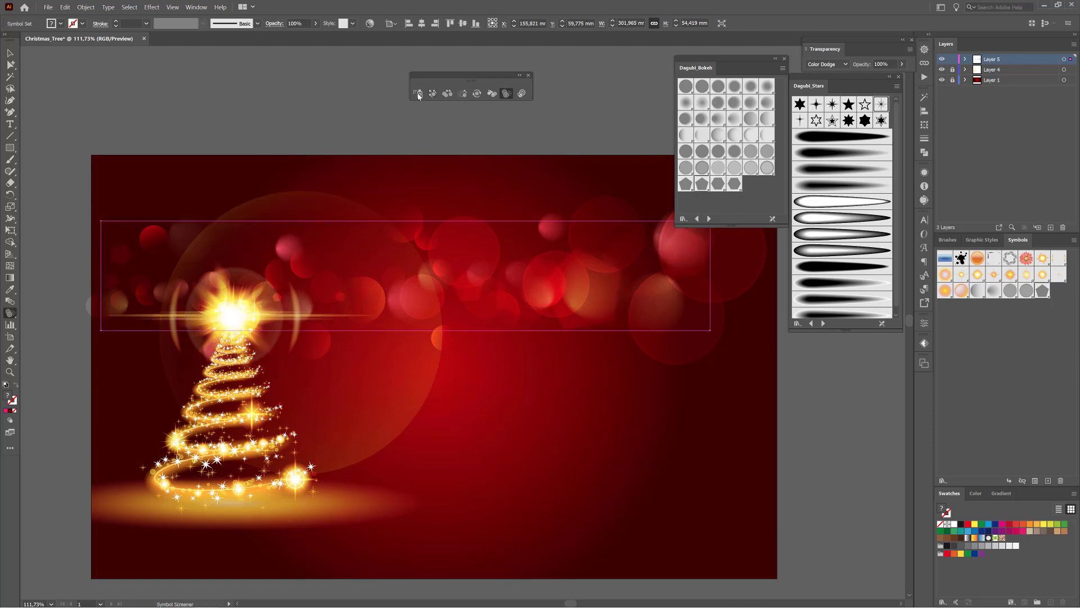
Place two ring-edged circles from the Dagubi_Bokeh library on the right half of the artboard and set their blending mode to Color Dodge.
click(614, 115)
key(shift+s)
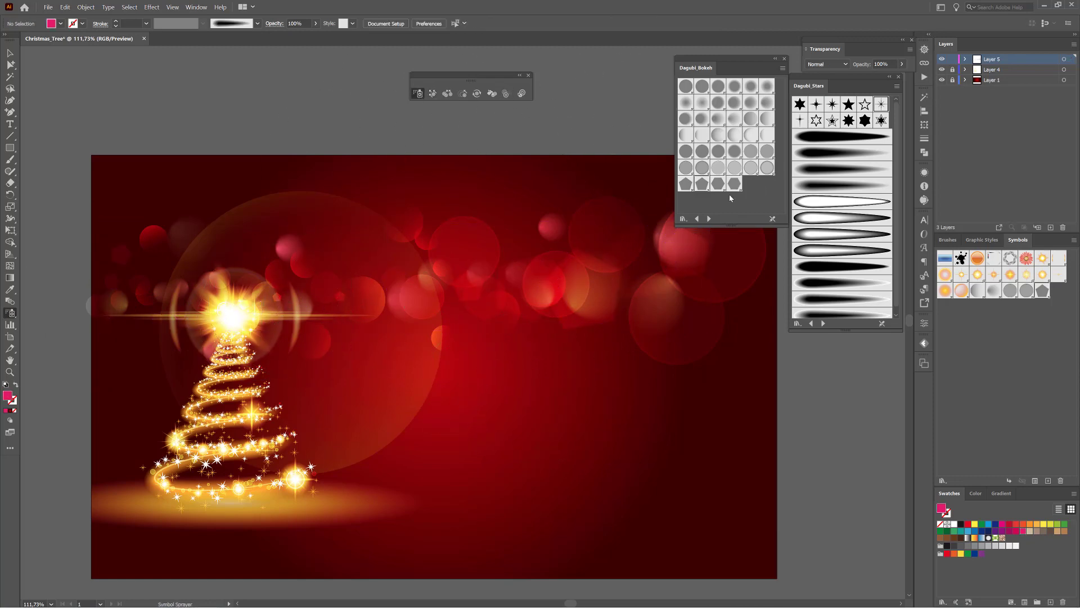
click(718, 168)
click(557, 329)
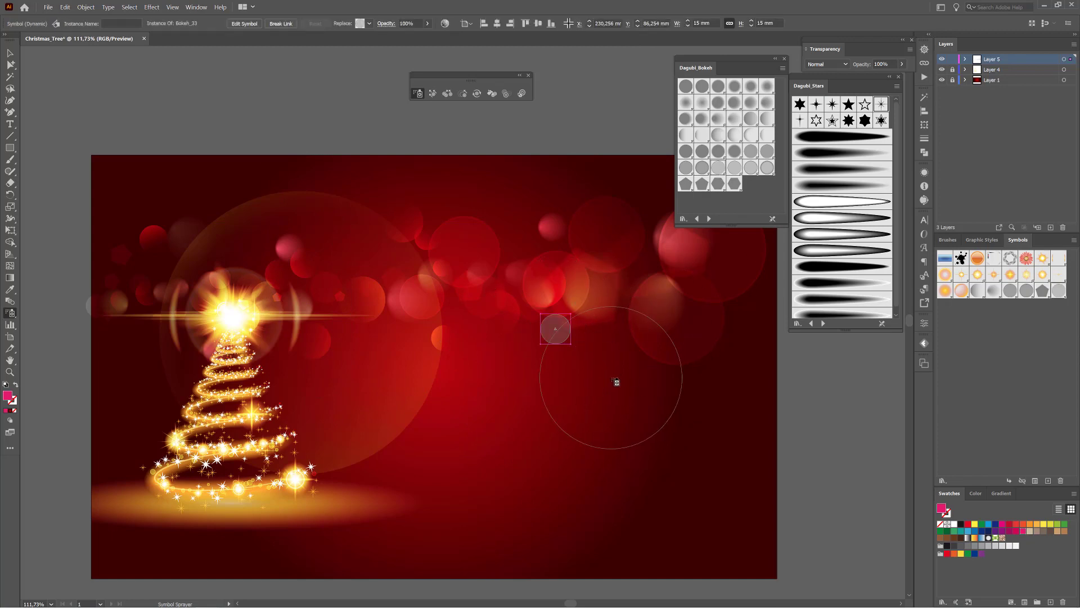
click(607, 387)
click(826, 64)
click(827, 145)
Enlarge the two ring-edged circles strongly with the Symbol Sizer and fade them with the Symbol Screener.
click(462, 94)
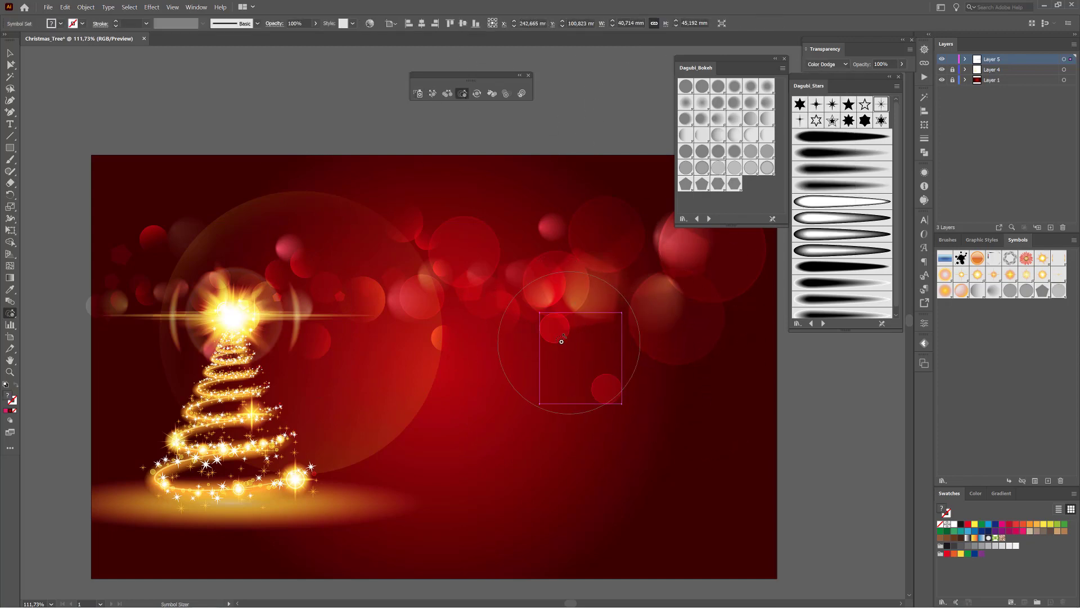
mouse_move(561, 341)
mouse_down()
mouse_move(626, 414)
mouse_move(617, 417)
mouse_up()
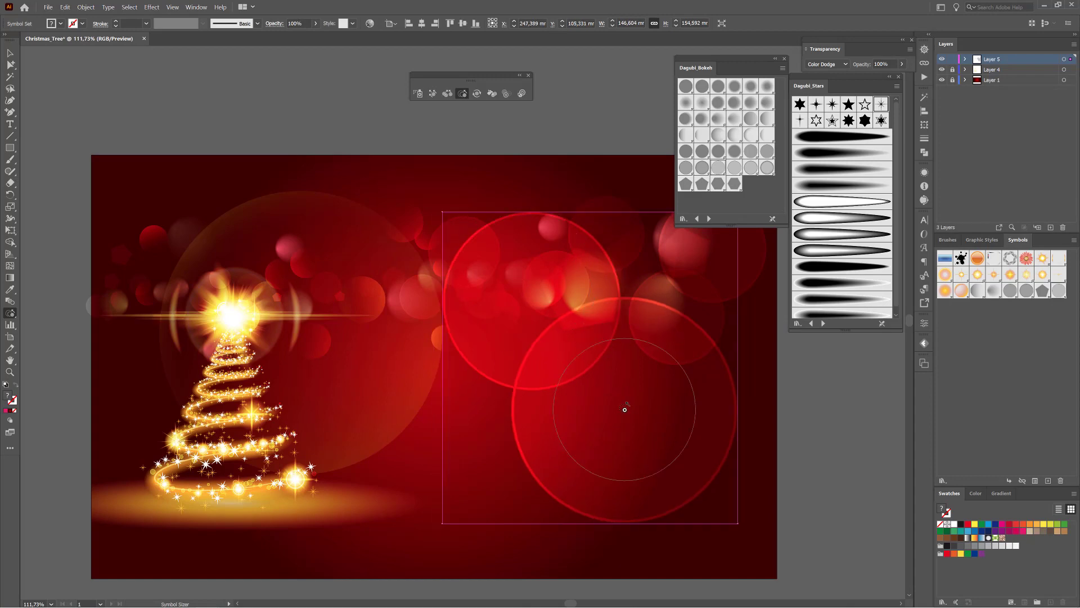
click(625, 409)
click(507, 93)
click(569, 303)
click(629, 350)
drag(626, 327, 650, 462)
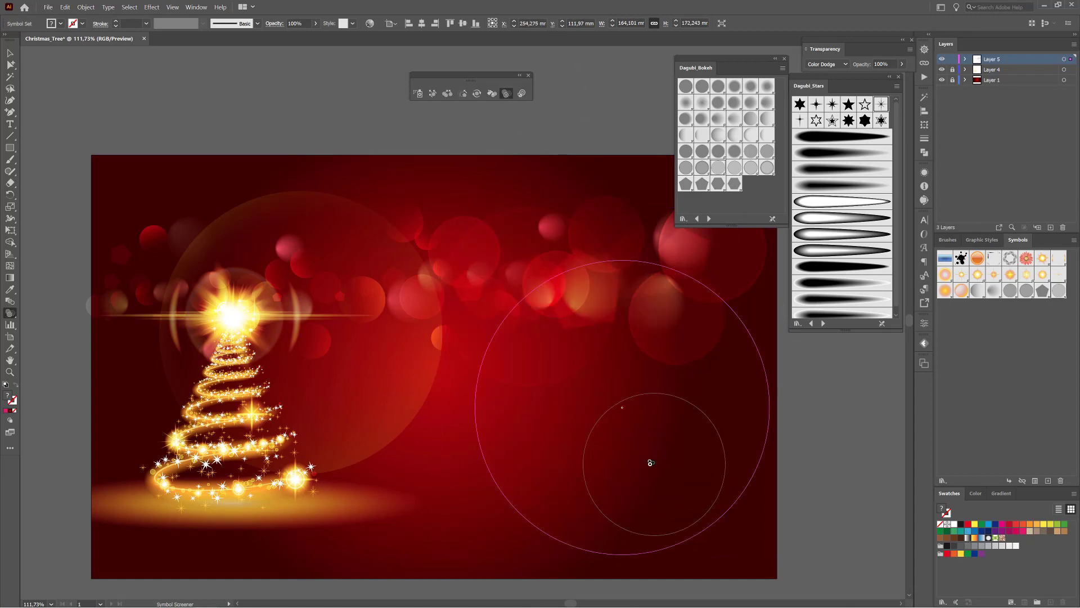
Load the Dagubi_Stars symbol library and spray a new set of glowing stars across the upper part of the artboard.
click(709, 219)
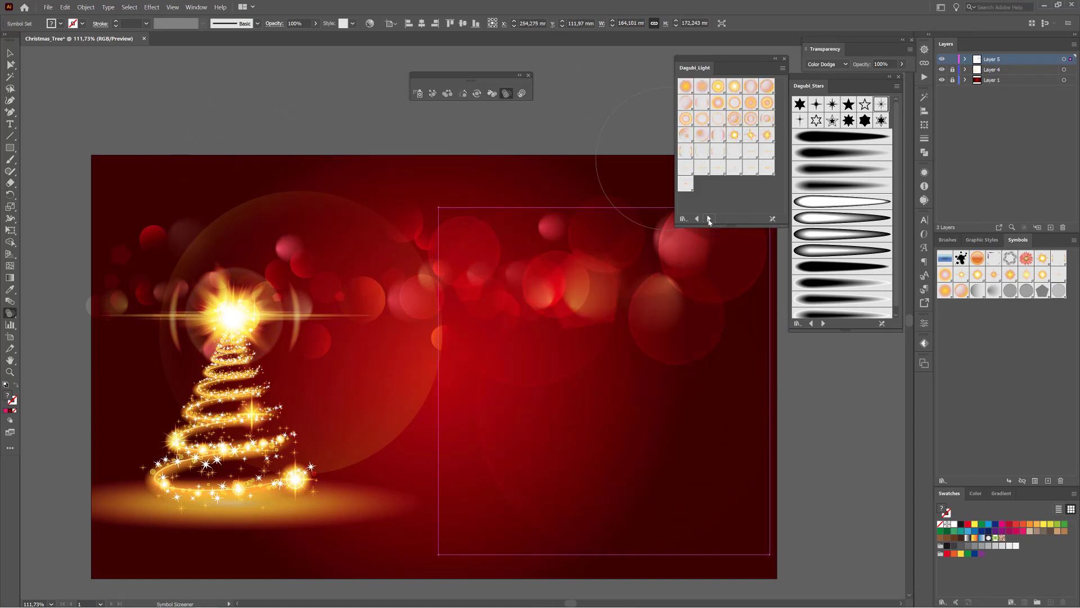
click(709, 218)
click(129, 7)
click(148, 36)
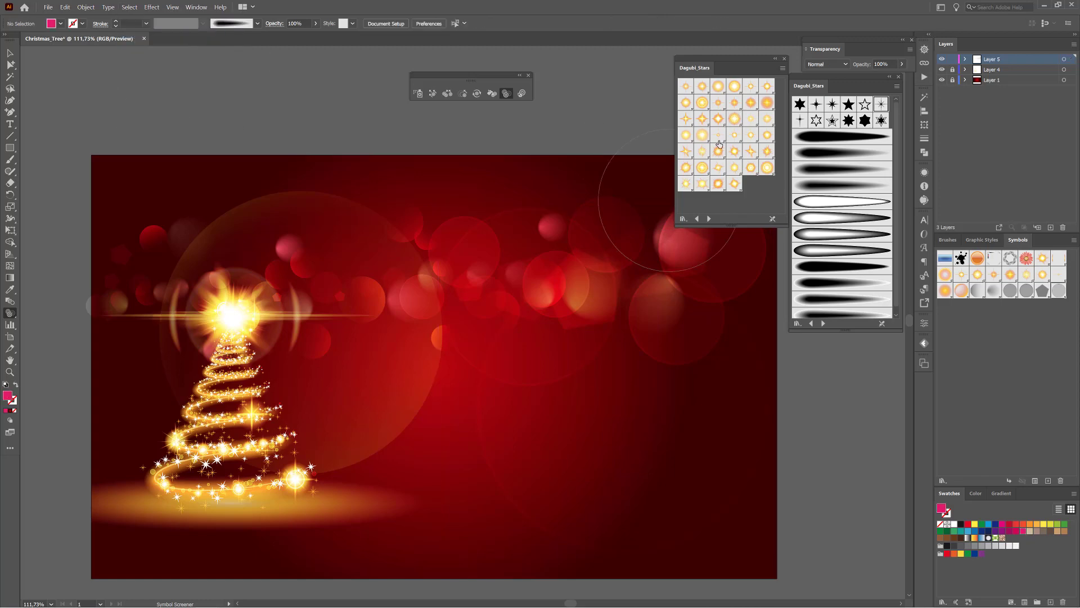
click(752, 88)
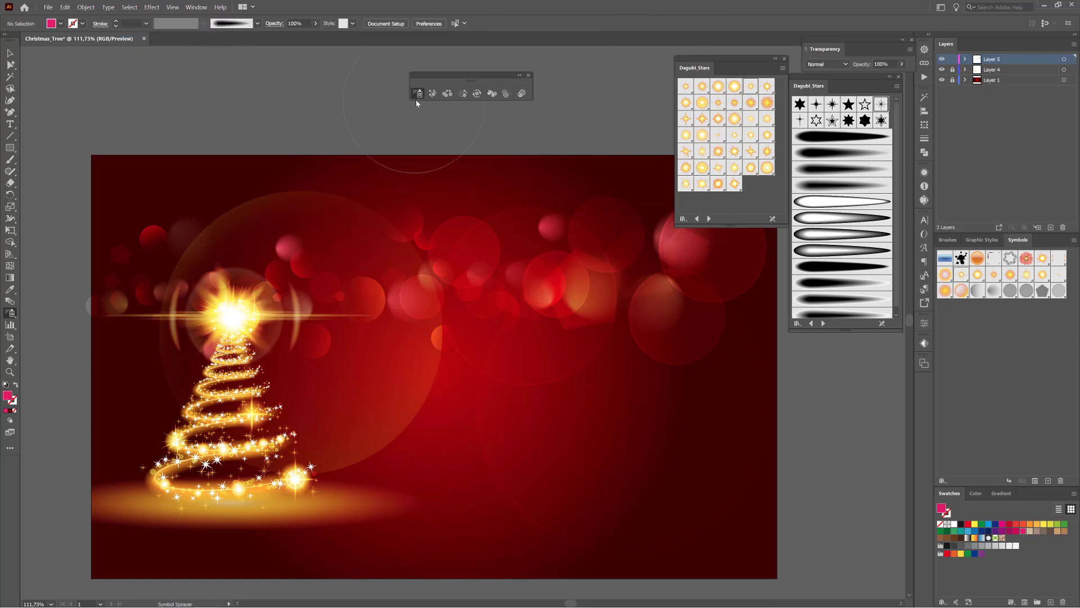
mouse_move(140, 270)
mouse_down()
mouse_move(322, 311)
mouse_move(419, 292)
mouse_move(616, 324)
mouse_move(743, 264)
mouse_up()
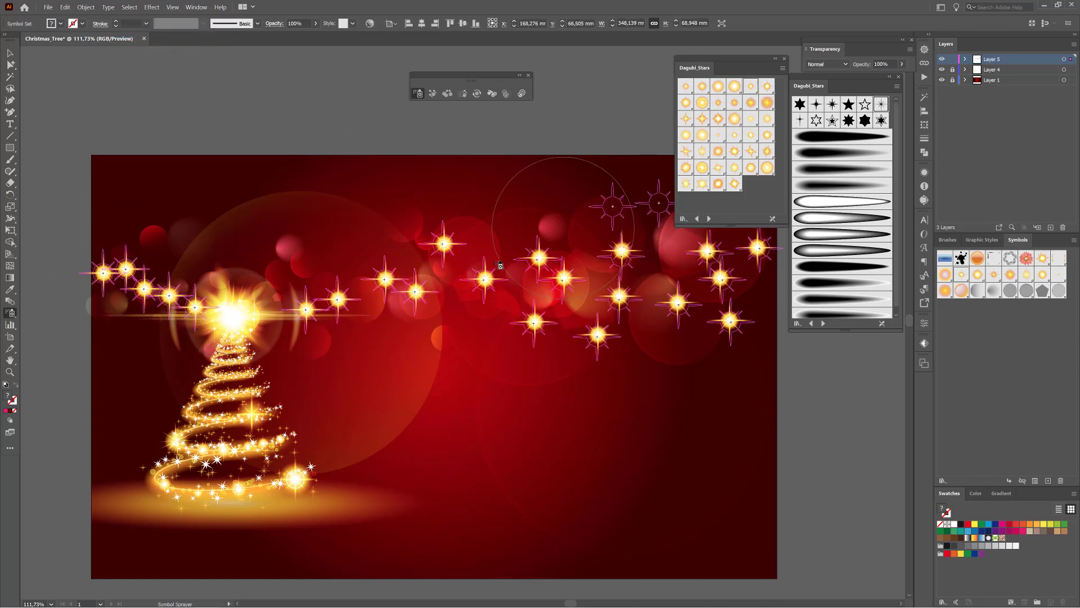
drag(499, 264, 463, 315)
Shrink the glowing stars to varied sizes with the Symbol Sizer and scatter them with the Symbol Shifter.
click(462, 94)
mouse_move(619, 247)
mouse_down()
mouse_move(630, 275)
mouse_move(681, 223)
mouse_move(362, 307)
mouse_move(366, 326)
mouse_move(441, 315)
mouse_move(145, 292)
mouse_move(131, 336)
mouse_move(640, 323)
mouse_up()
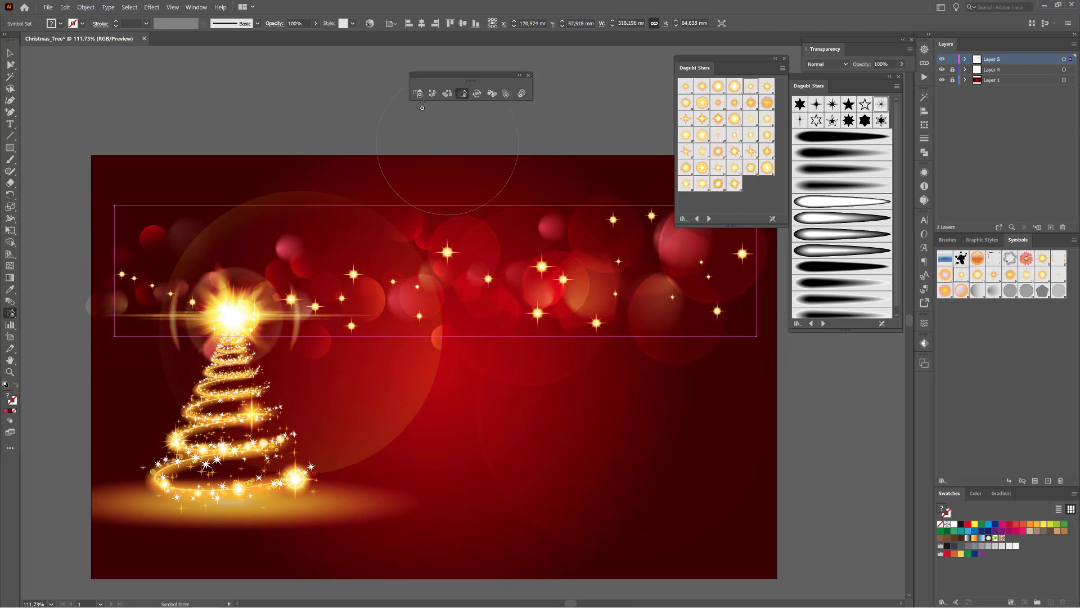
click(433, 94)
drag(169, 290, 114, 316)
drag(562, 287, 615, 331)
mouse_move(732, 307)
mouse_down()
mouse_move(524, 290)
mouse_move(281, 300)
mouse_up()
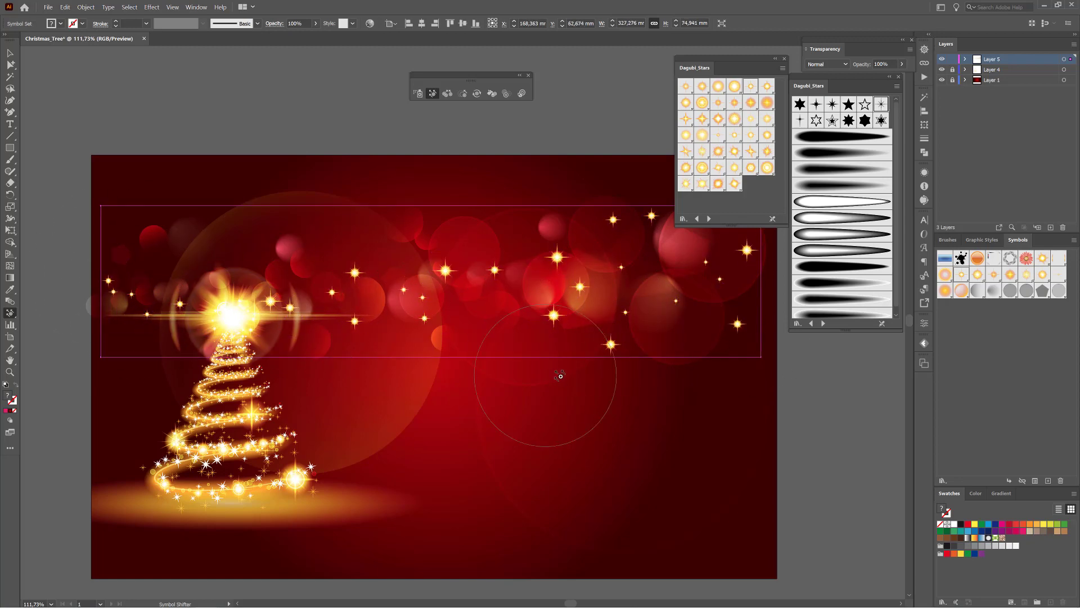
drag(596, 387, 608, 349)
Fade some of the scattered glowing stars with the Symbol Screener.
click(506, 94)
mouse_move(707, 343)
mouse_down()
mouse_move(636, 231)
mouse_move(611, 360)
mouse_up()
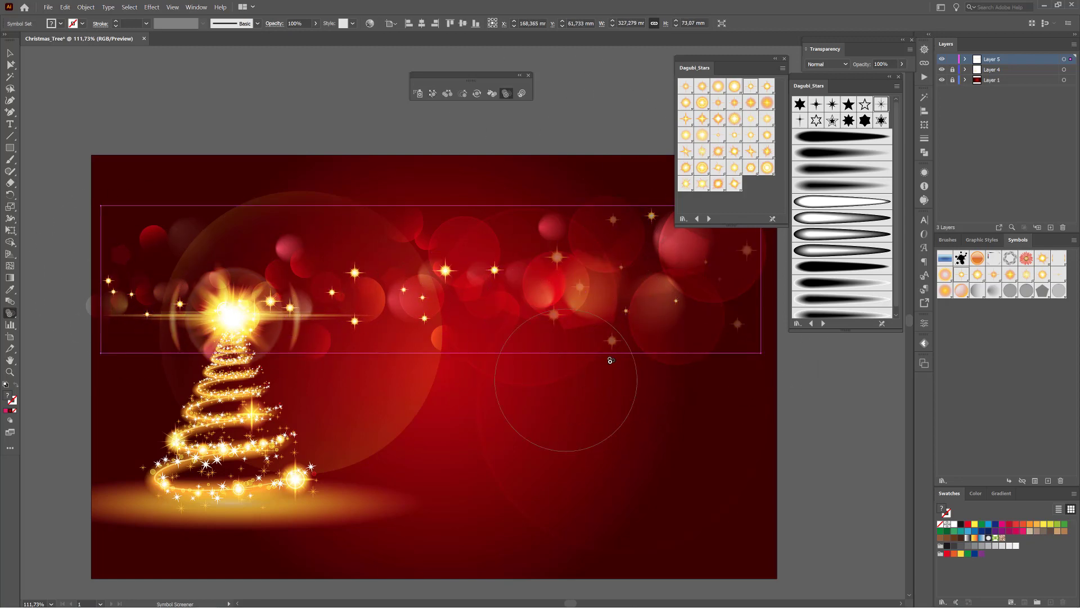
mouse_move(466, 244)
mouse_down()
mouse_move(332, 355)
mouse_move(372, 377)
mouse_up()
scroll(481, 270, down, 1)
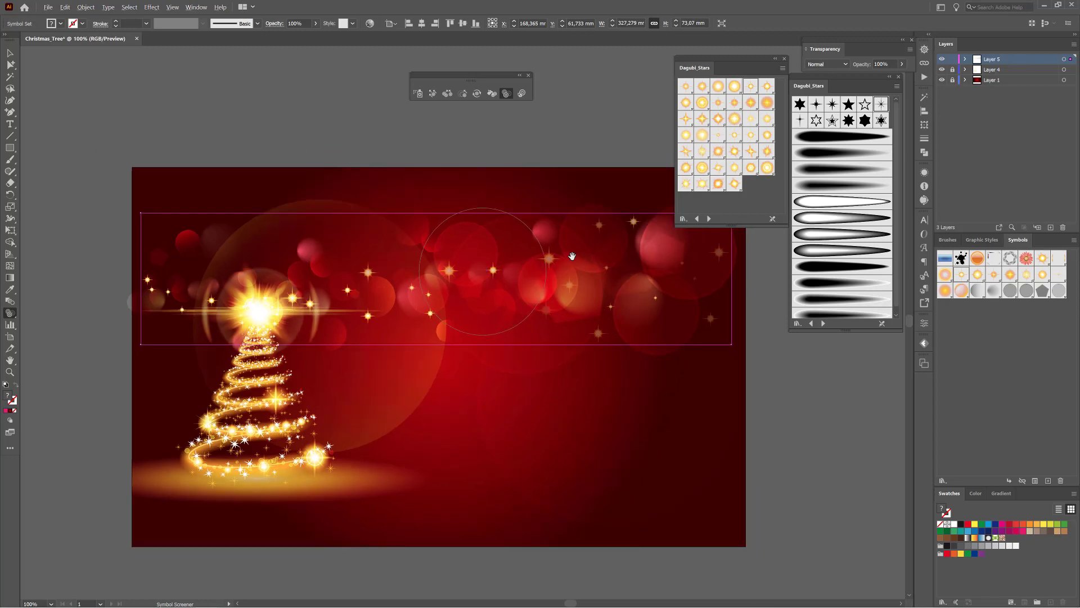
drag(572, 257, 500, 237)
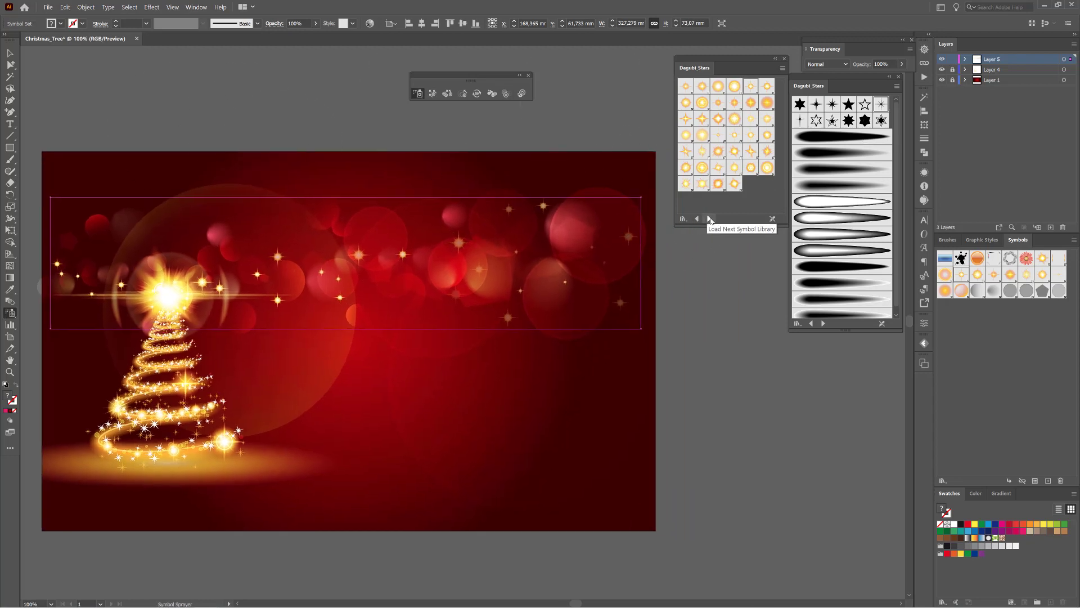
Load the Dagubi_Light symbol library and spray one horizontal light flare, Light_35, onto the bokeh band.
click(695, 219)
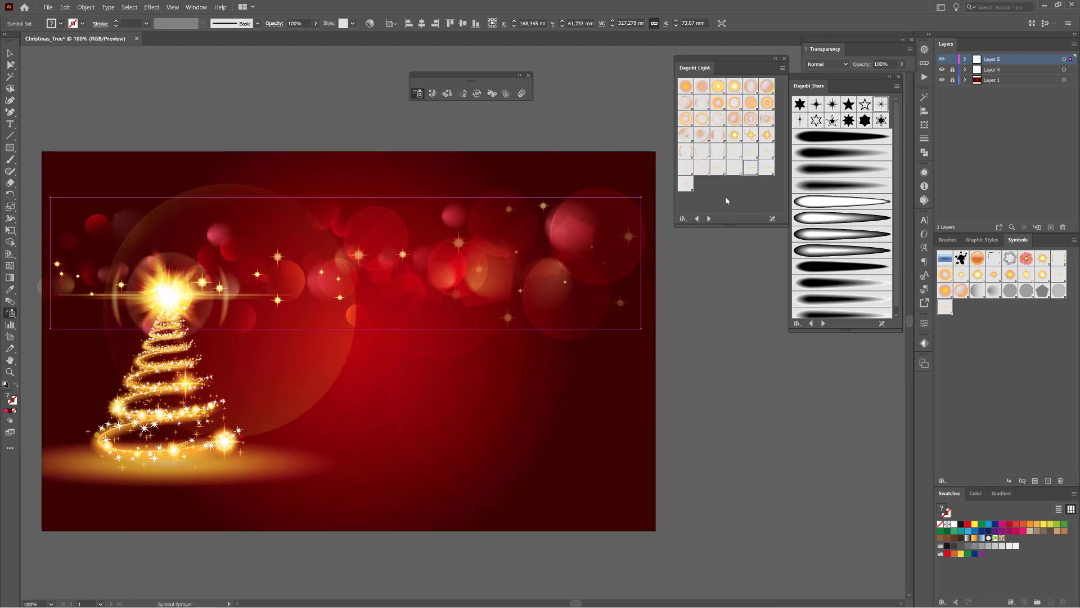
key(ctrl+shift+a)
click(447, 281)
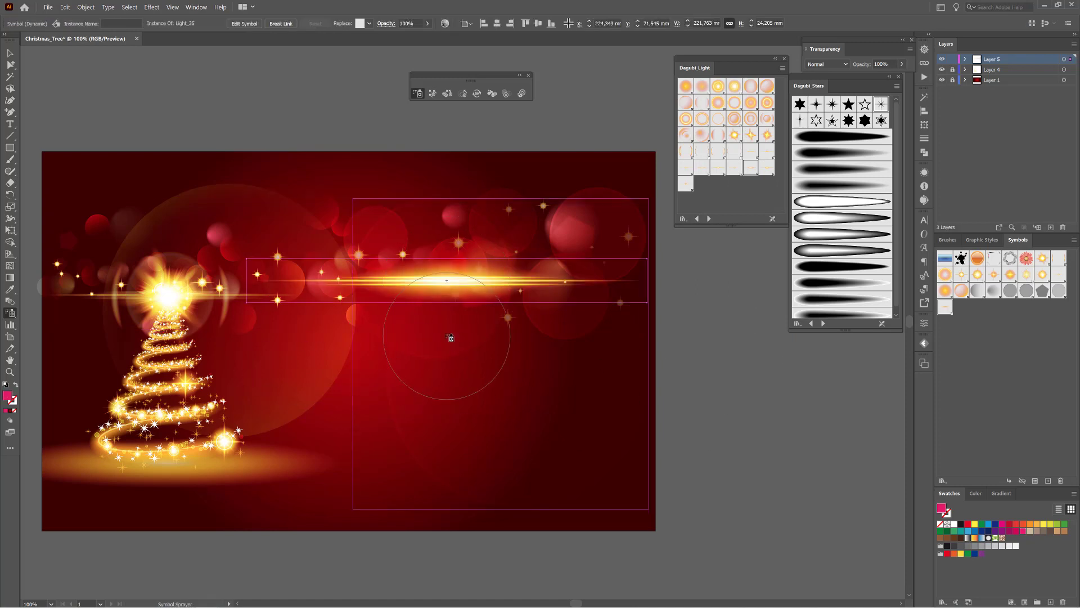
Place the light flare across the artboard's lower right edge, stretch it to about 59 mm high and fade it to 35% opacity.
click(433, 94)
mouse_move(450, 281)
mouse_down()
mouse_move(651, 274)
mouse_move(670, 237)
mouse_move(675, 426)
mouse_move(655, 336)
mouse_up()
click(505, 93)
click(634, 419)
click(11, 232)
click(433, 94)
drag(642, 396, 660, 451)
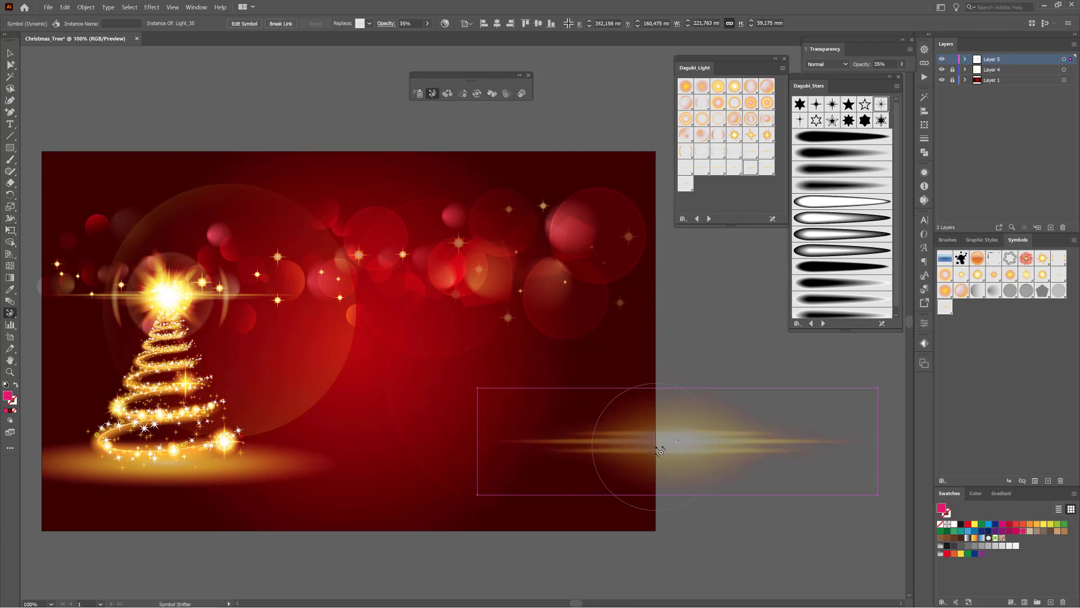
Draw an unfilled 340 × 210 mm rectangle over the artboard and use it as the clipping mask of Layer 5.
drag(41, 150, 656, 529)
click(940, 525)
click(966, 59)
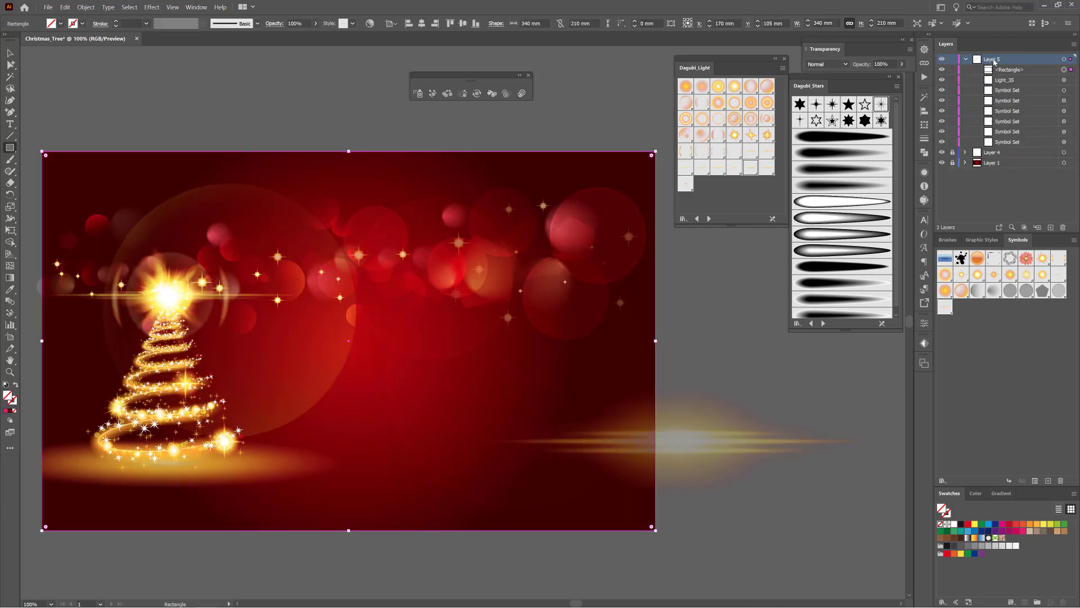
click(129, 7)
click(147, 35)
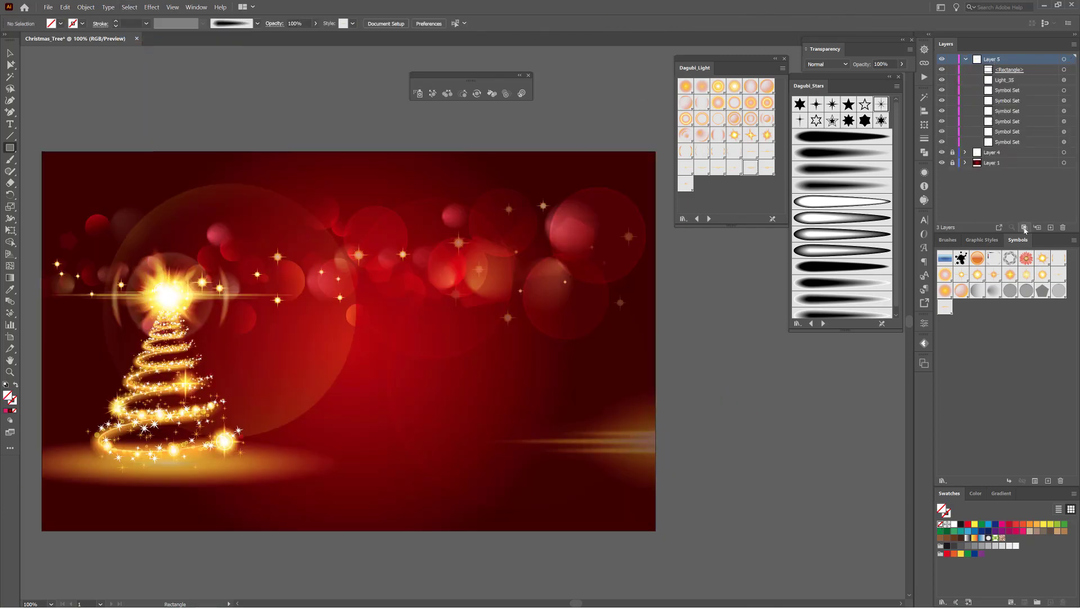
key(ctrl+0)
click(966, 59)
Duplicate the lowest group in Layer 2 inside Layer 4 and set the copy's blending mode to Color Dodge.
click(965, 70)
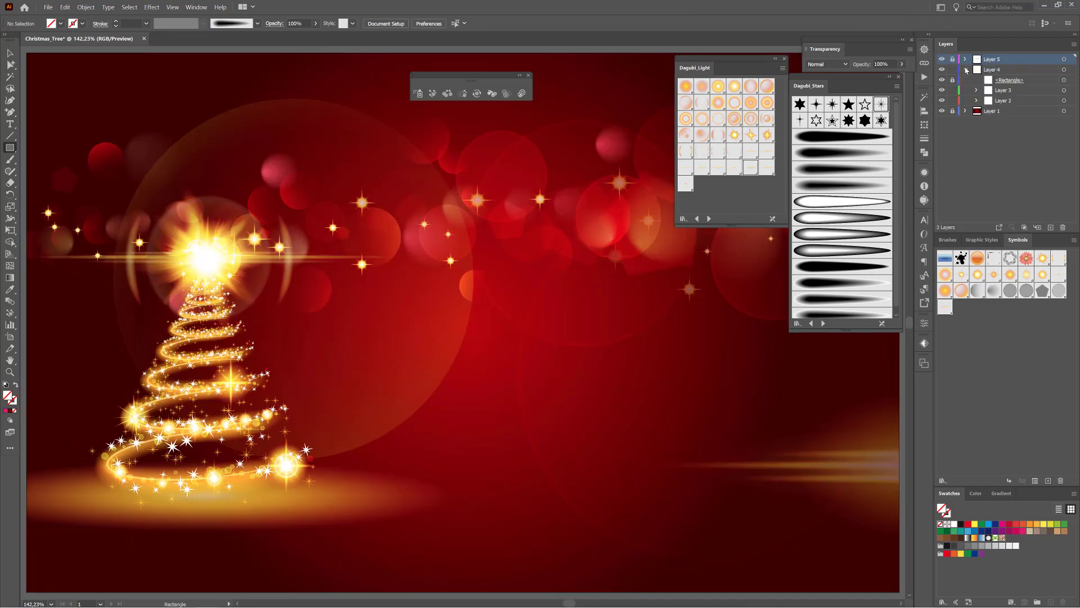
click(977, 101)
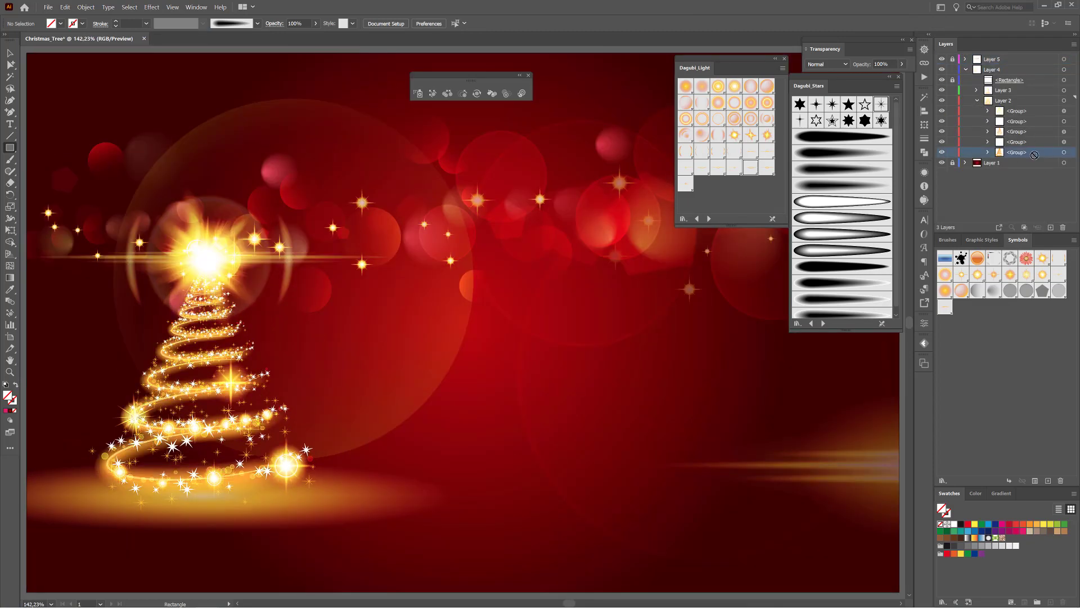
click(1064, 152)
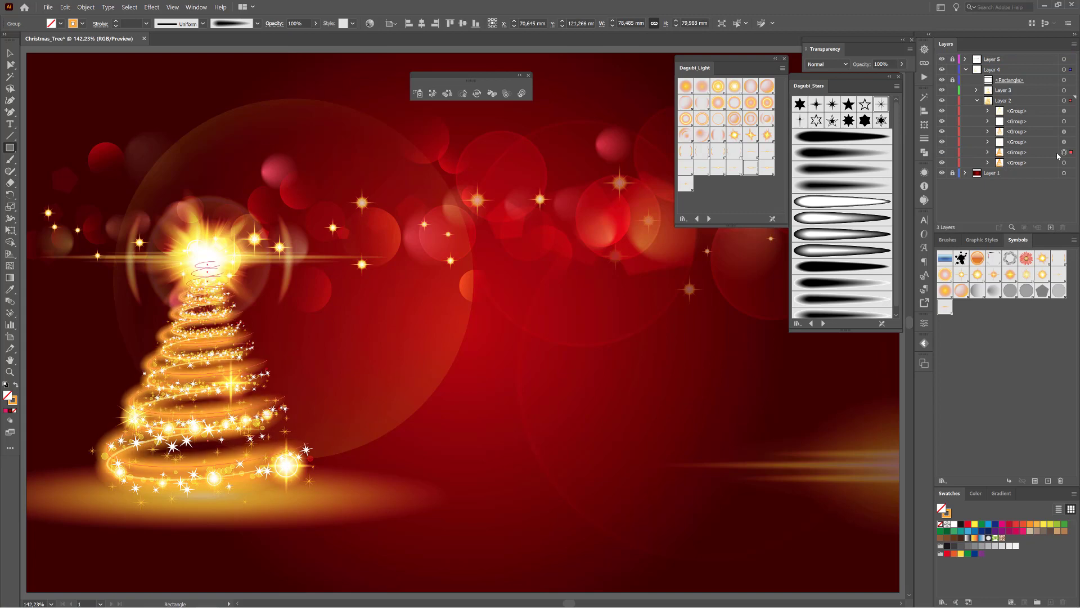
click(824, 65)
click(831, 145)
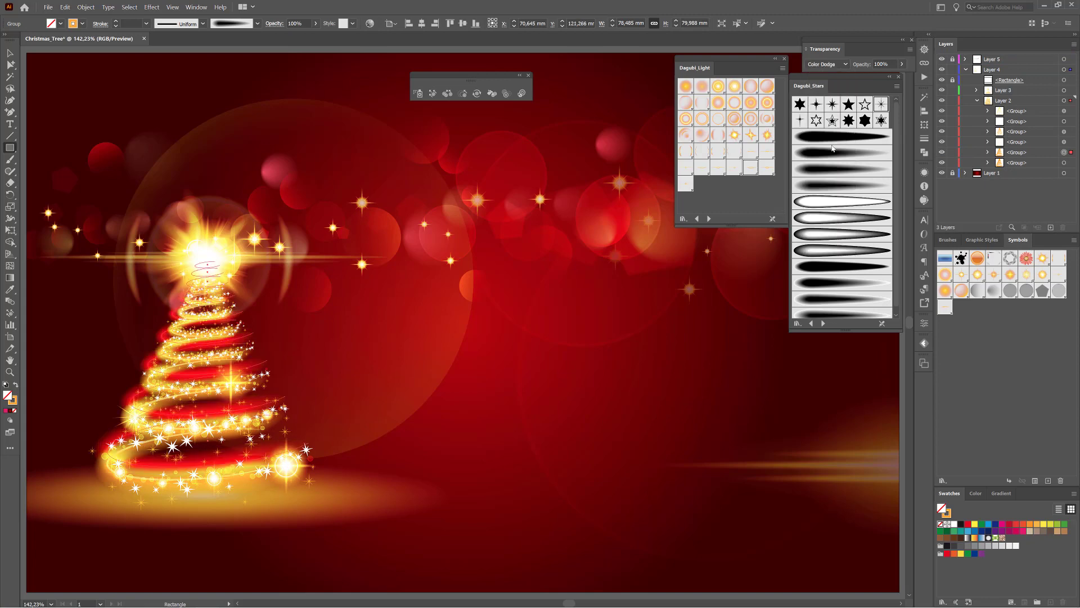
Recolour the duplicated spiral glow to orange with R 255, G 132, B 0 and lower its opacity to 59%.
click(975, 492)
drag(1009, 531, 967, 546)
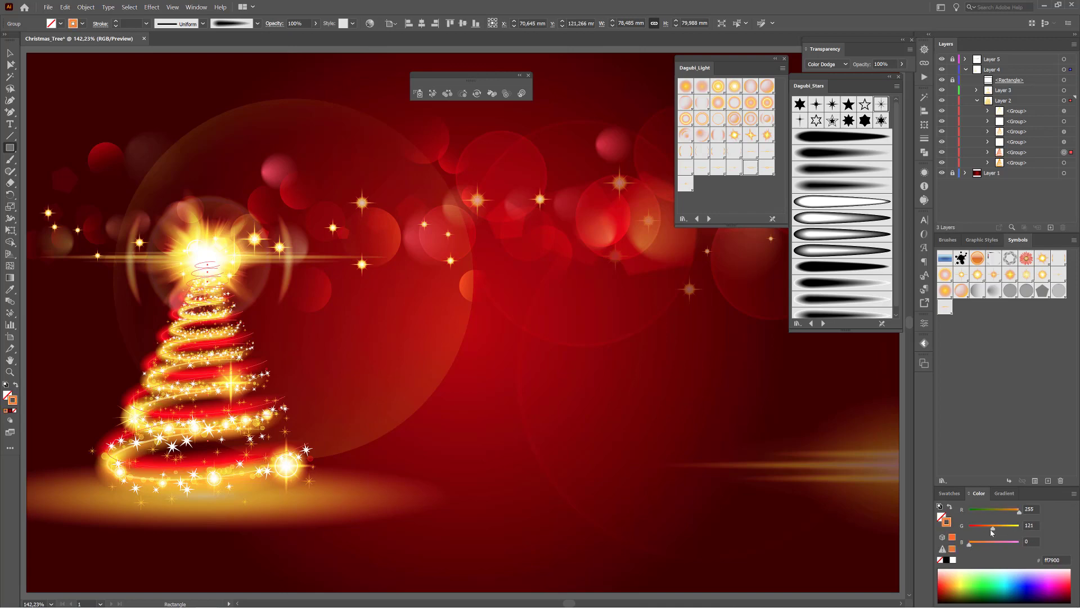
drag(898, 78, 882, 79)
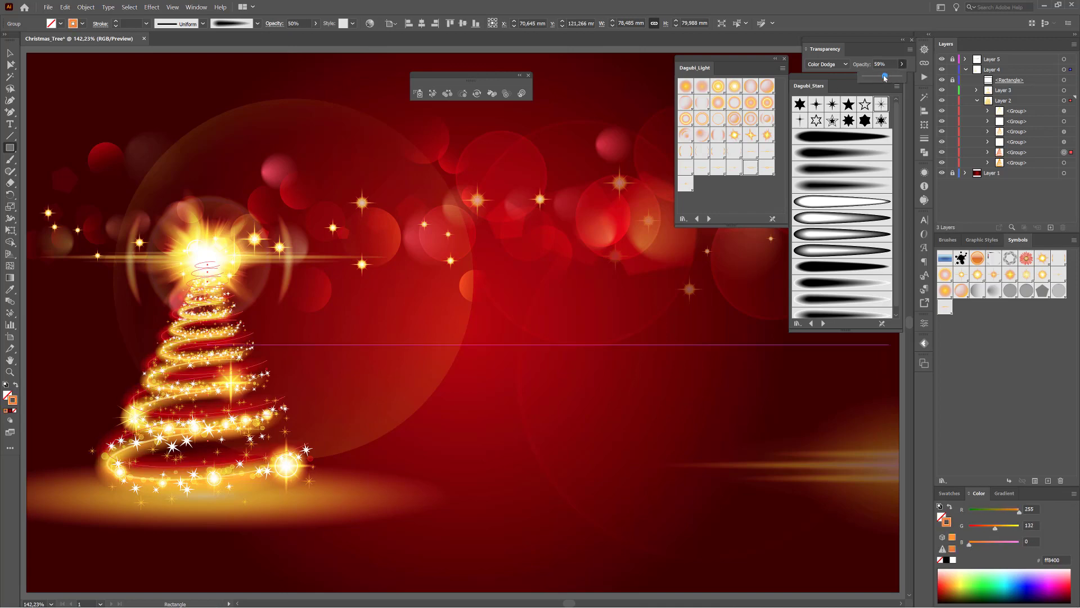
Shrink the duplicated spiral glow slightly with Free Transform to about 76.9 × 78.7 mm.
click(11, 230)
drag(106, 365, 111, 366)
drag(210, 261, 210, 263)
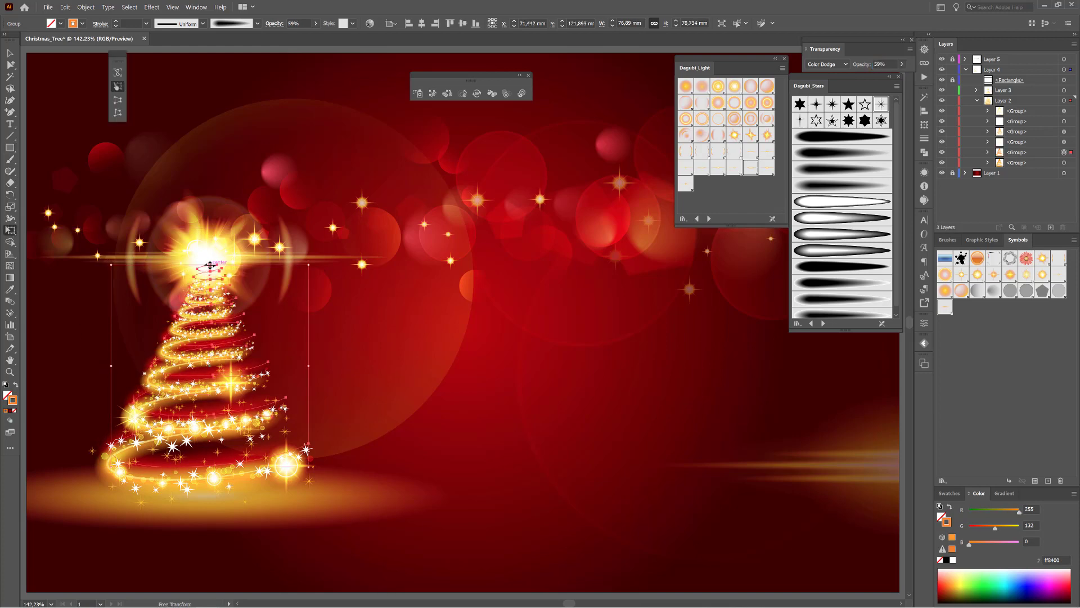
Try the Screen blending mode on the duplicated spiral glow and return it to Color Dodge.
click(825, 64)
click(822, 135)
click(826, 64)
click(831, 145)
Reselect the duplicated spiral glow and recolour it to a lighter orange with R 255, G 145, B 49.
key(v)
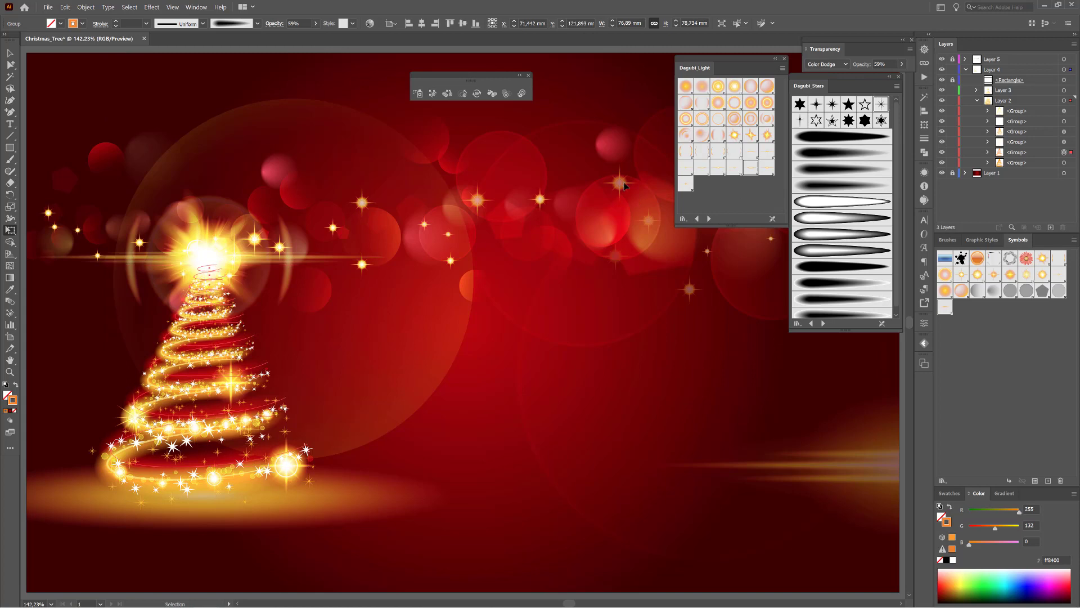
key(ctrl+shift+a)
click(1063, 152)
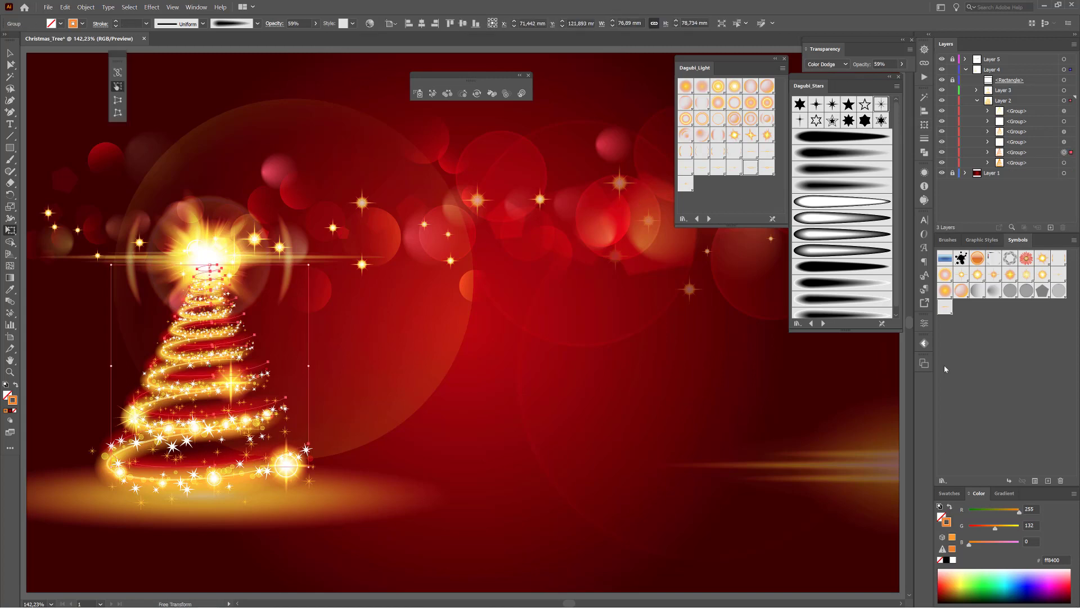
click(972, 573)
click(949, 579)
click(815, 344)
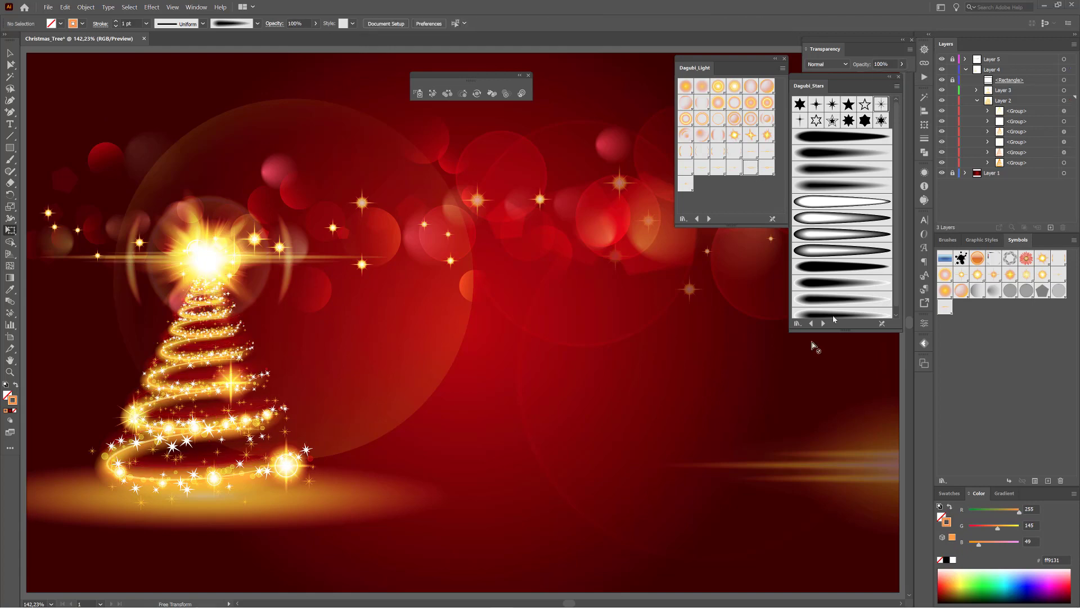
Create Layer 6 at the top and paint a 0.25 pt Star_03 2 brush stroke from the bokeh on the right to the treetop.
click(966, 69)
click(999, 60)
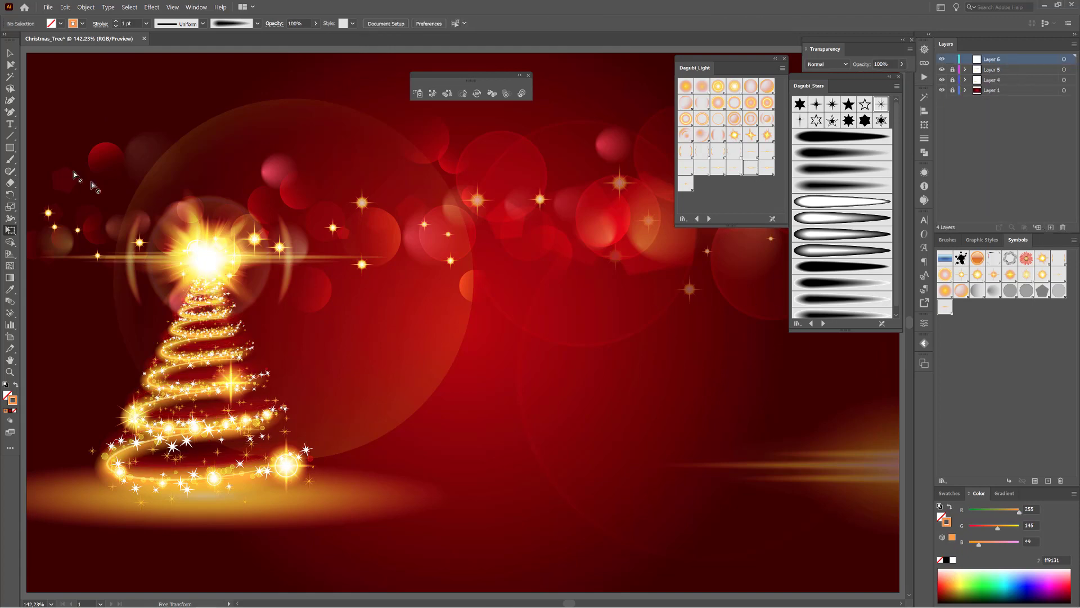
scroll(269, 257, down, 1)
drag(642, 216, 603, 257)
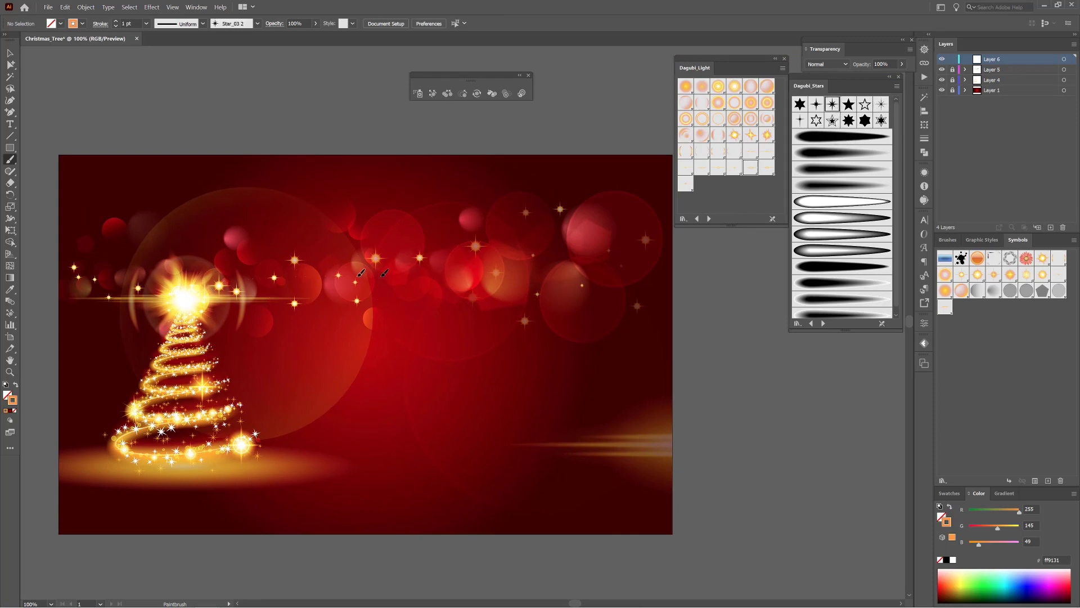
mouse_move(557, 273)
mouse_down()
mouse_move(512, 254)
mouse_move(210, 293)
mouse_up()
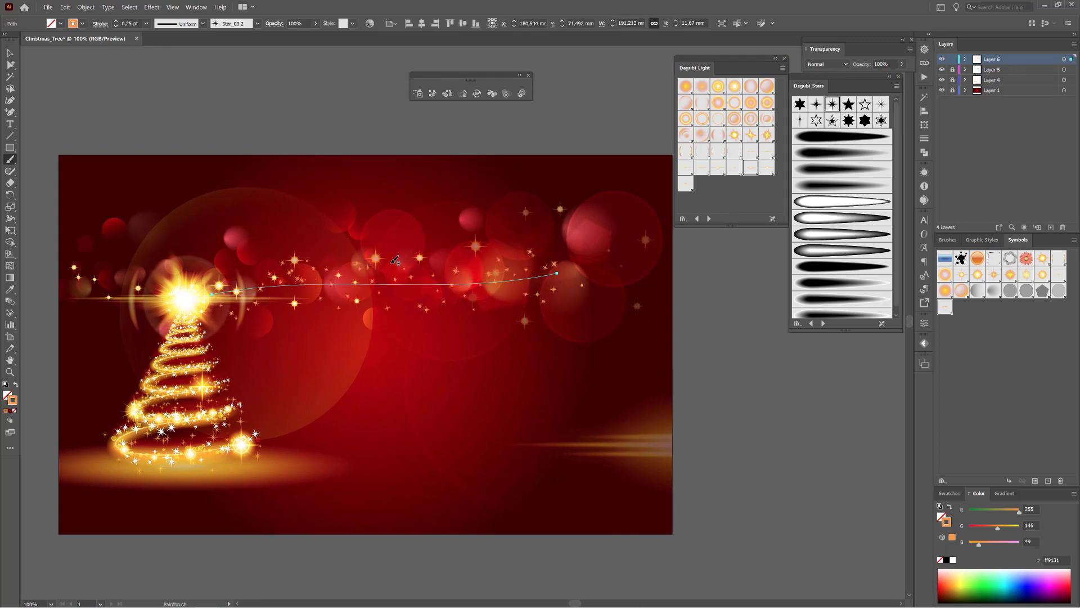
Move the painted star trail slightly up and left and set its blending mode to Screen.
drag(395, 260, 382, 248)
click(827, 64)
click(821, 135)
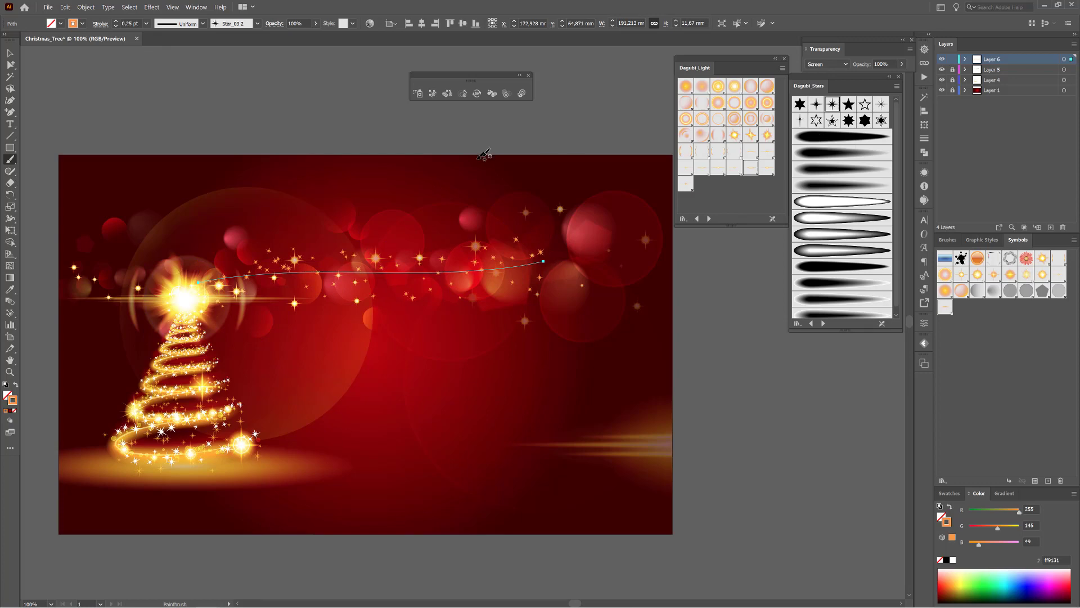
ctrl+click(433, 150)
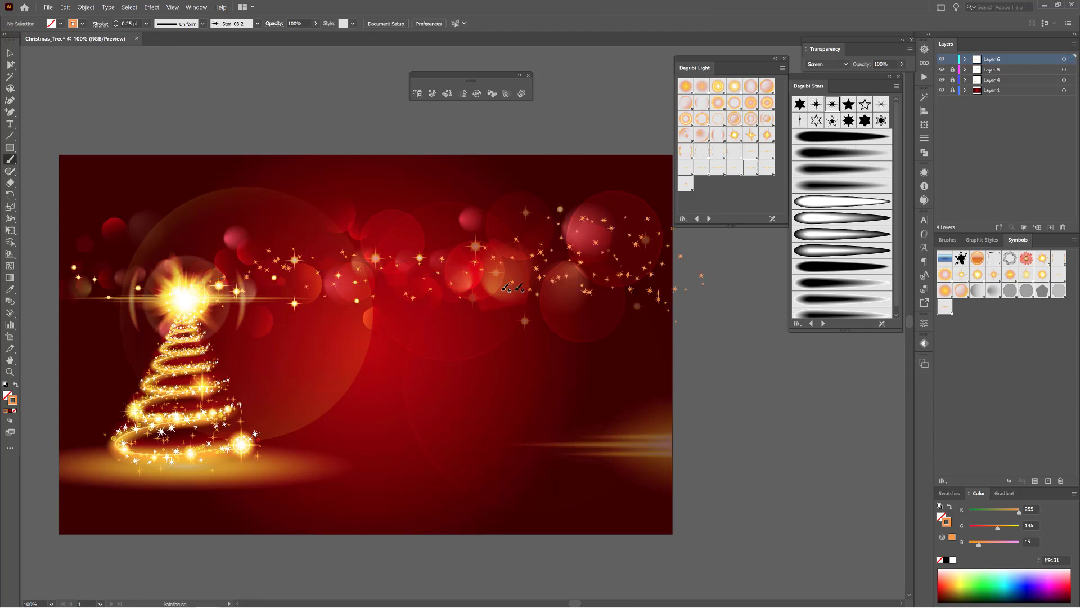
Fade the star trails over the right-hand bokeh to 27% opacity and add large single stars with the 1 pt Star_07 brush.
ctrl+click(505, 287)
click(901, 63)
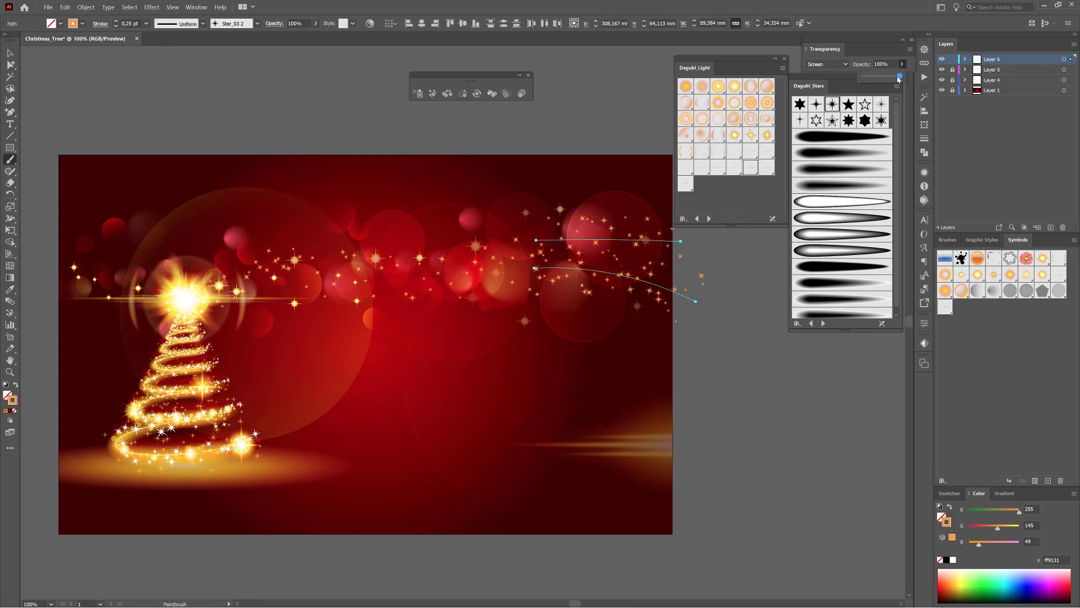
click(117, 23)
ctrl+click(744, 472)
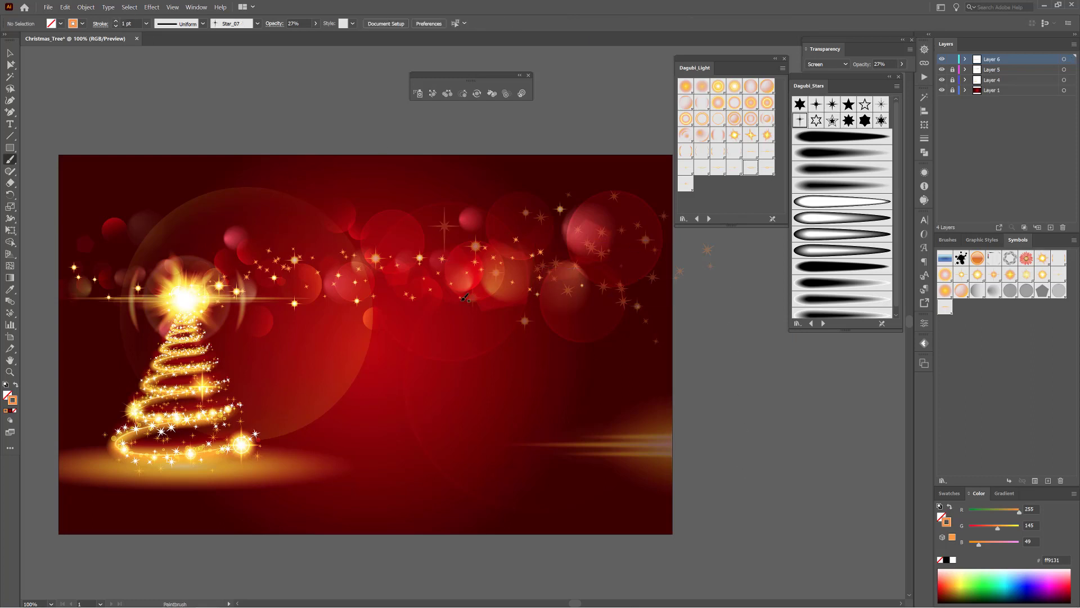
drag(96, 337, 88, 220)
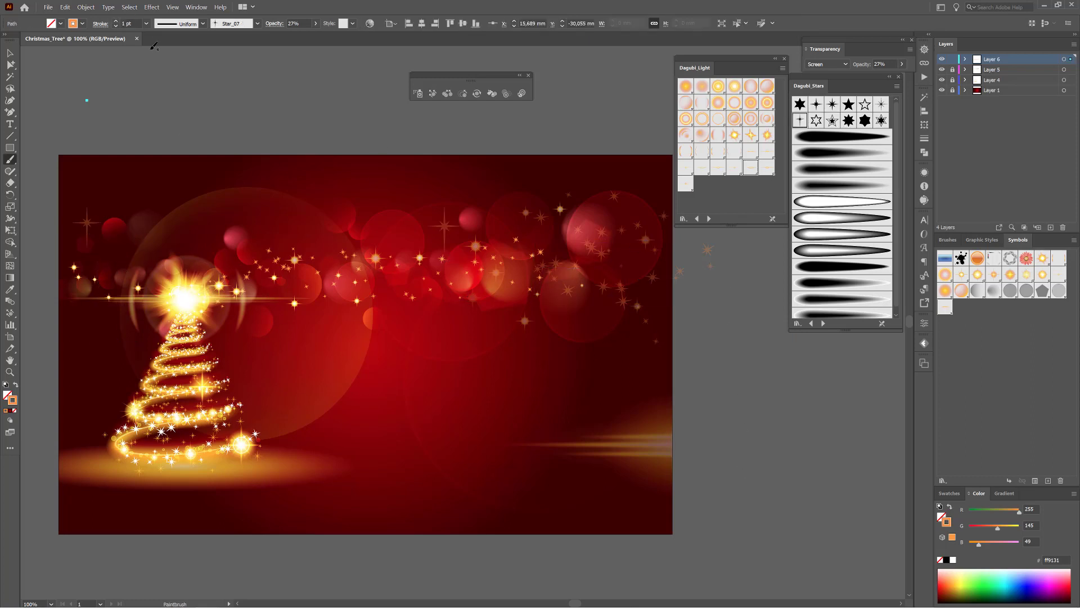
ctrl+click(126, 59)
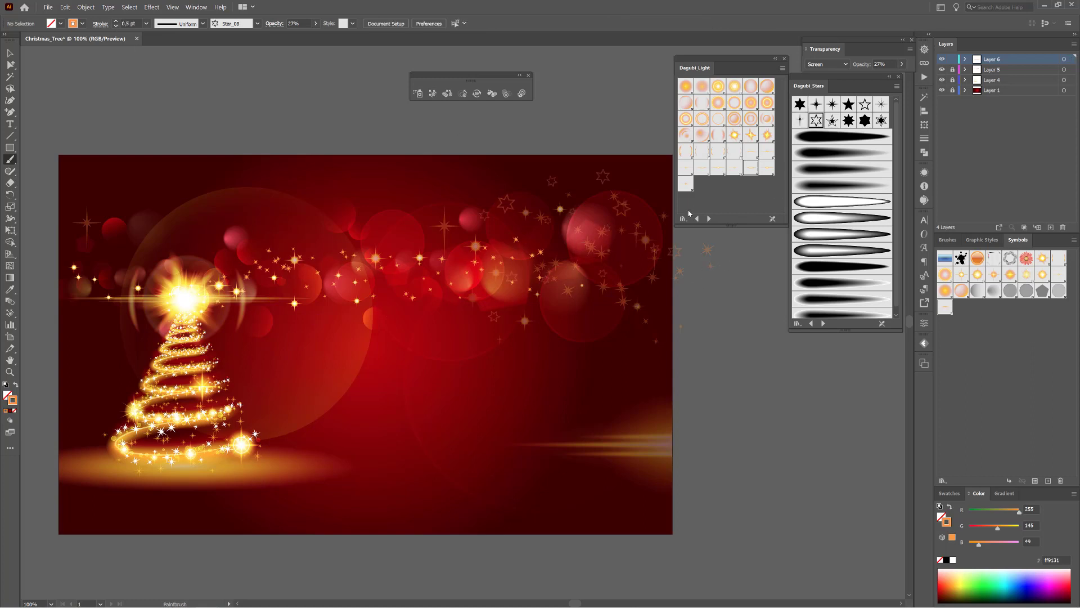
Shift the outlined Star_08 stroke on the upper right slightly to the right and fade it to 7% opacity.
drag(606, 180, 612, 179)
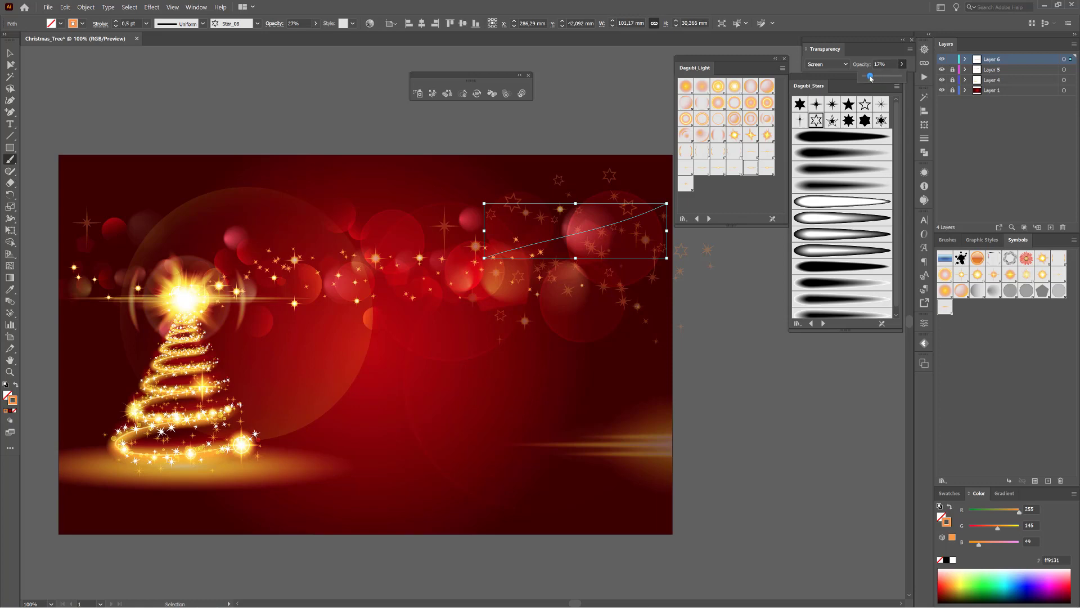
ctrl+click(834, 391)
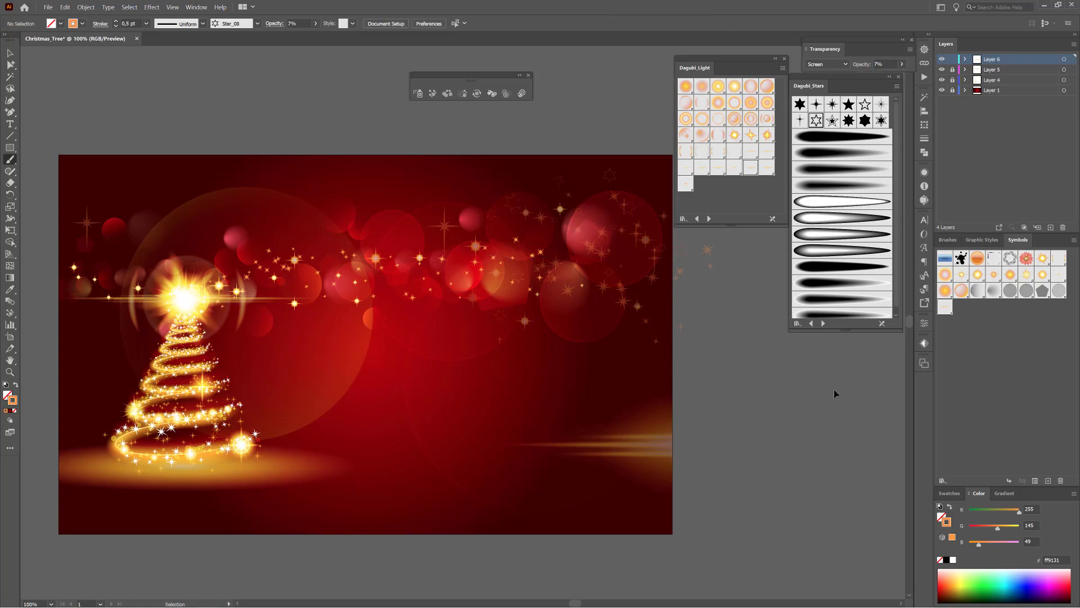
key(ctrl+0)
Select all unused symbols in the document and delete them.
click(1074, 240)
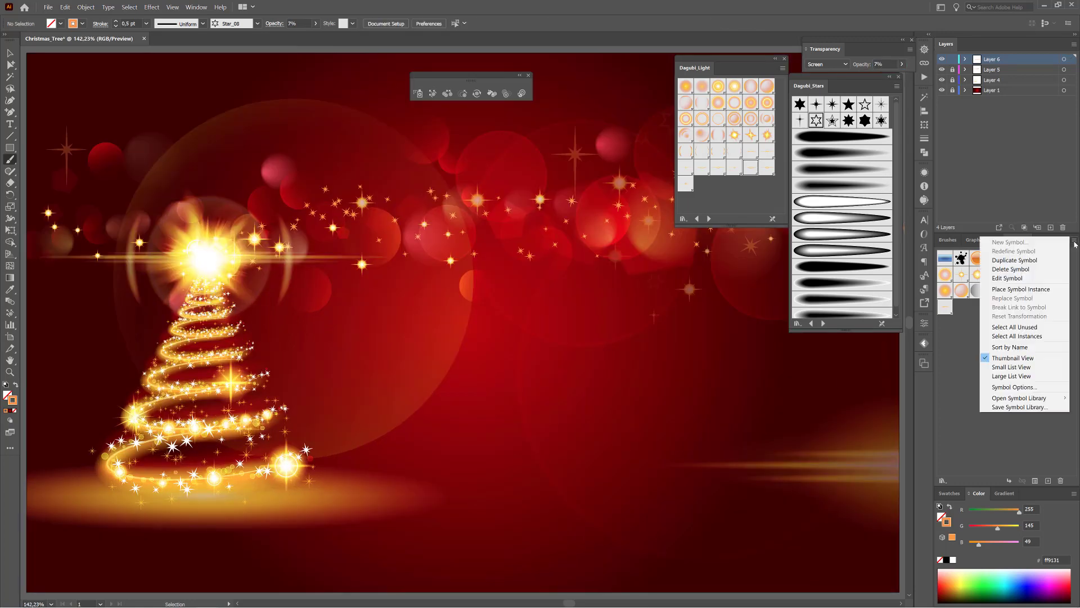
click(1020, 327)
click(1060, 481)
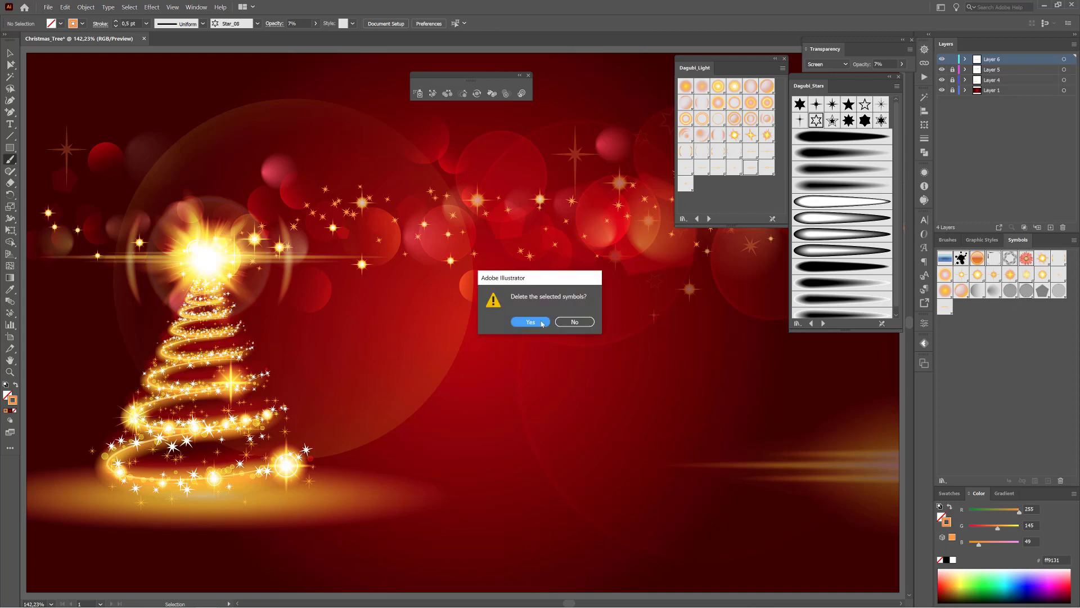
key(Return)
Select all unused brushes in the document and delete them.
click(949, 240)
click(1074, 241)
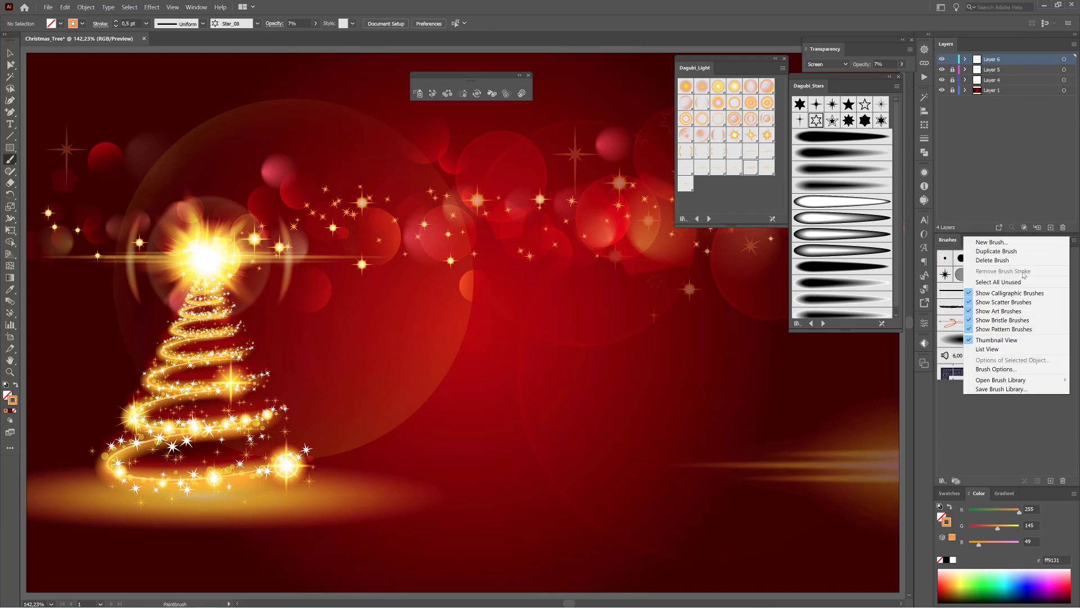
click(1017, 282)
click(1062, 481)
click(544, 322)
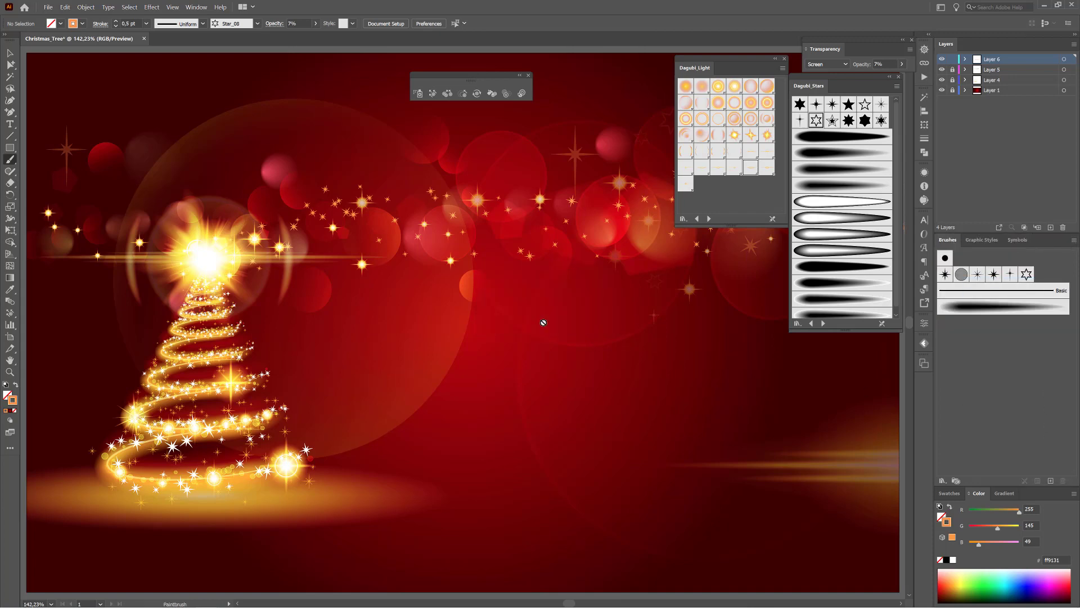
Unlock Layer 4 and duplicate the pale yellow spiral line group inside Layer 2.
click(952, 80)
click(965, 80)
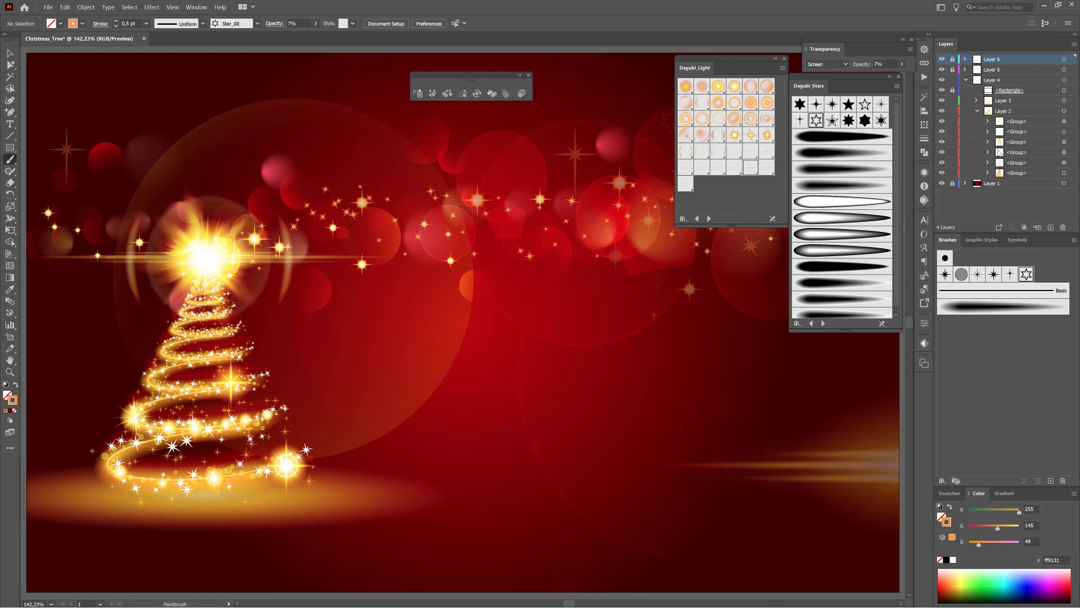
click(942, 163)
click(942, 161)
drag(1018, 156, 1043, 228)
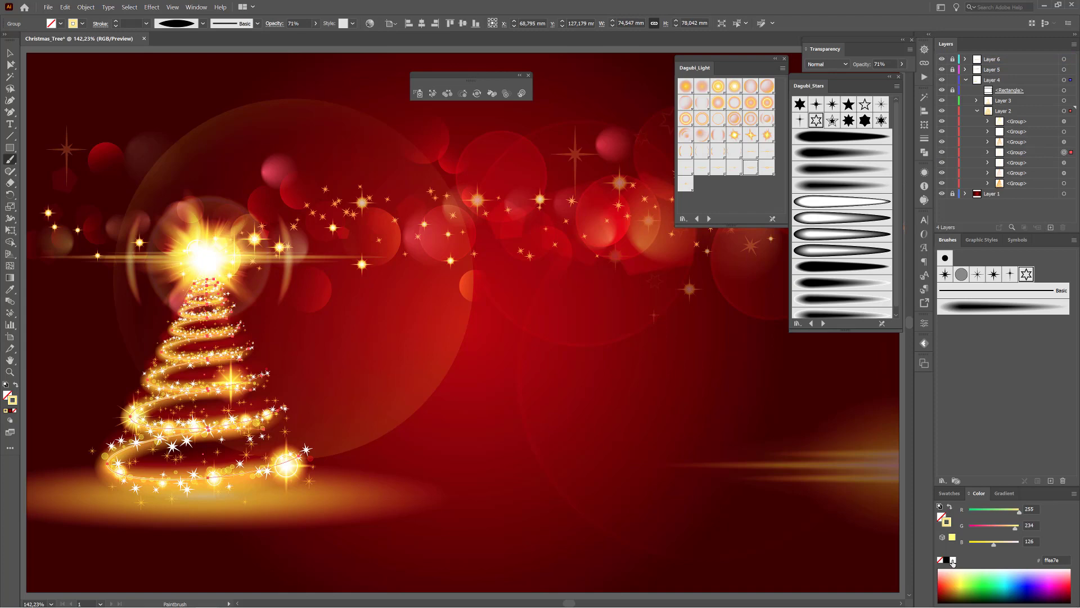
Recolour the duplicated spiral line white and shrink it with Free Transform to about 69.3 × 74.7 mm.
key(e)
drag(203, 479, 203, 475)
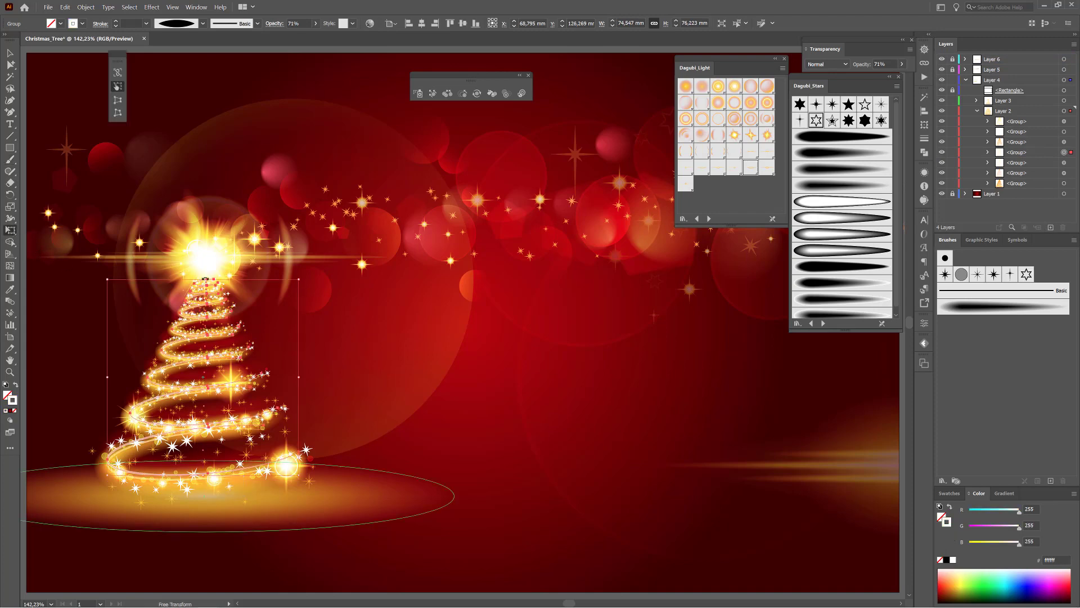
drag(203, 279, 203, 282)
drag(299, 380, 292, 378)
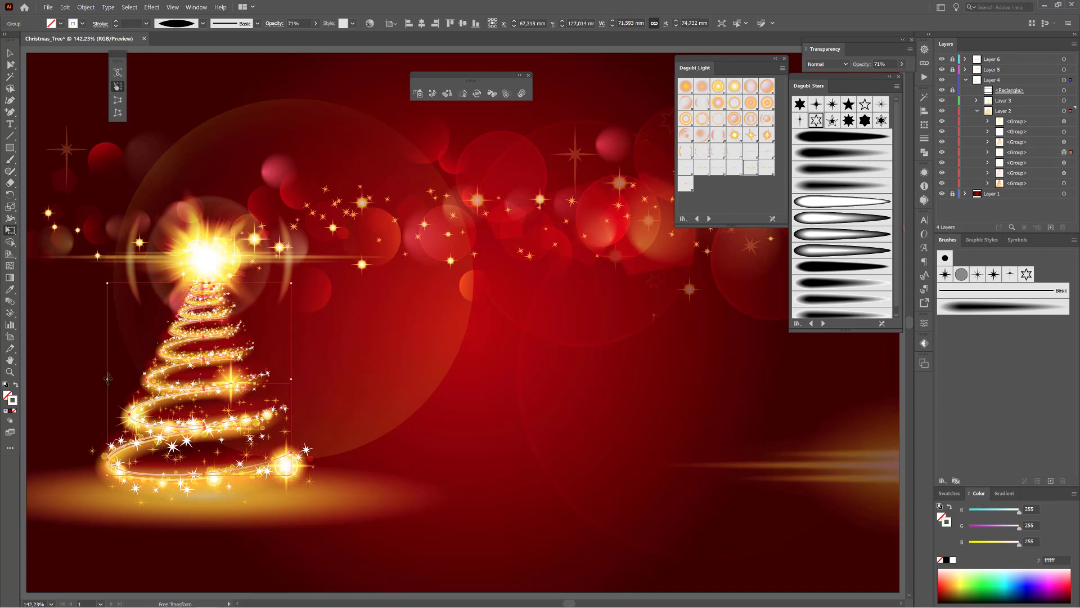
drag(107, 379, 113, 377)
drag(138, 372, 427, 317)
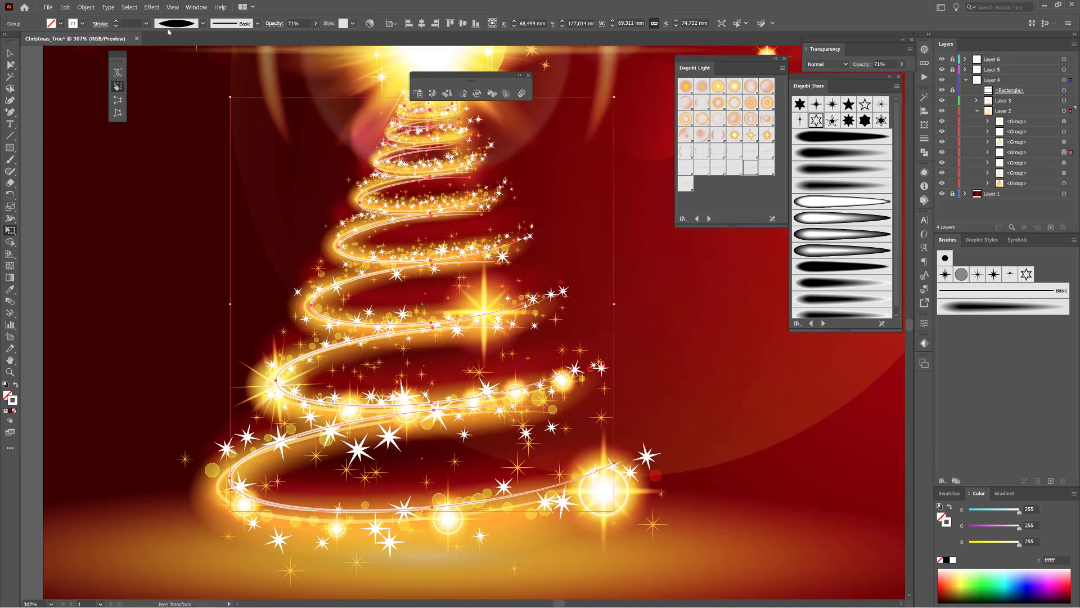
Deselect the spiral line and close the Dagubi_Stars and Dagubi_Light libraries and the floating symbolism tools.
click(79, 133)
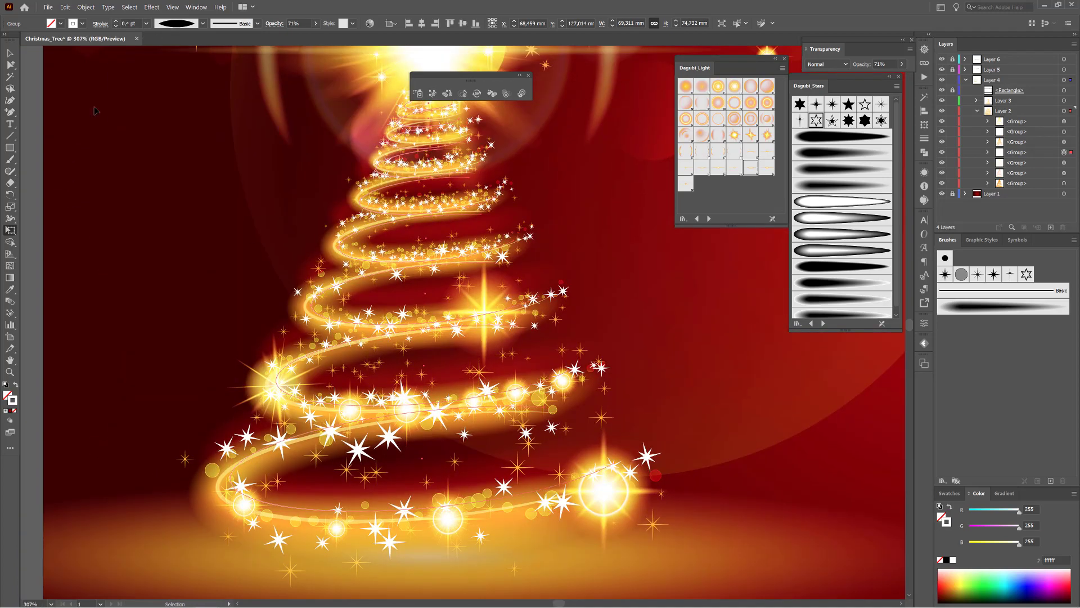
key(ctrl+0)
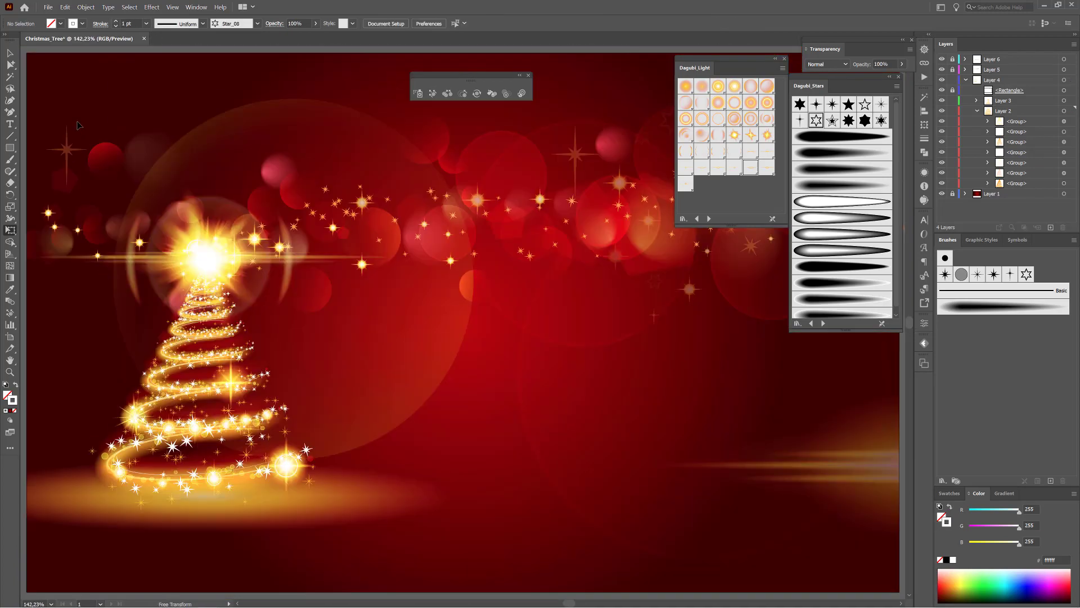
click(899, 78)
click(784, 59)
click(528, 76)
key(v)
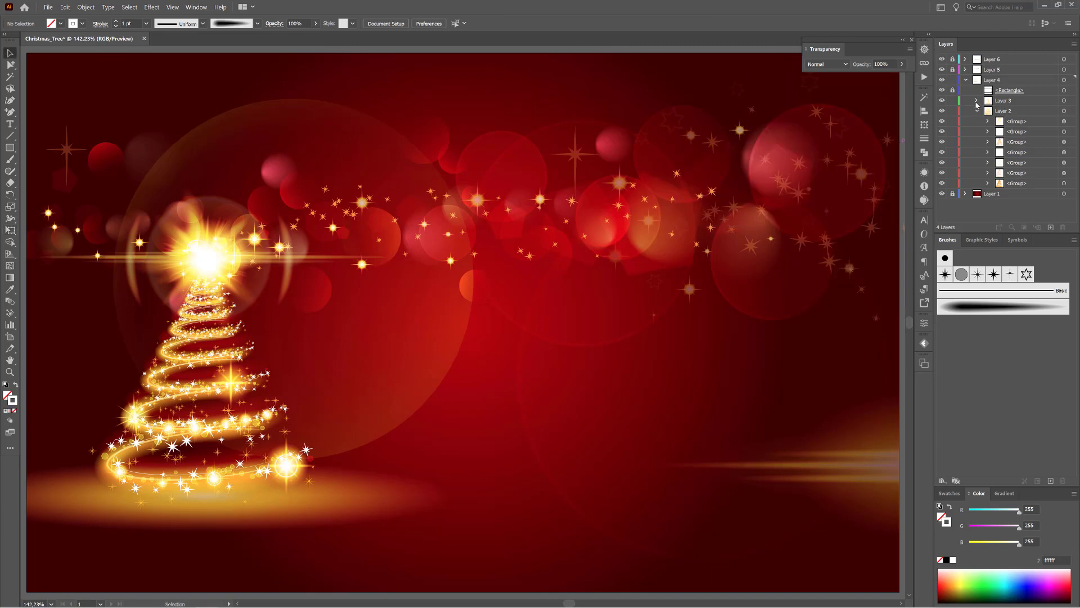
Enlarge the Star_28 symbol in Layer 3 to about 72.8 × 72.9 mm with the Symbol Sizer and adjust it with the Symbol Shifter.
click(976, 100)
scroll(976, 110, down, 3)
click(941, 173)
click(941, 173)
click(1058, 174)
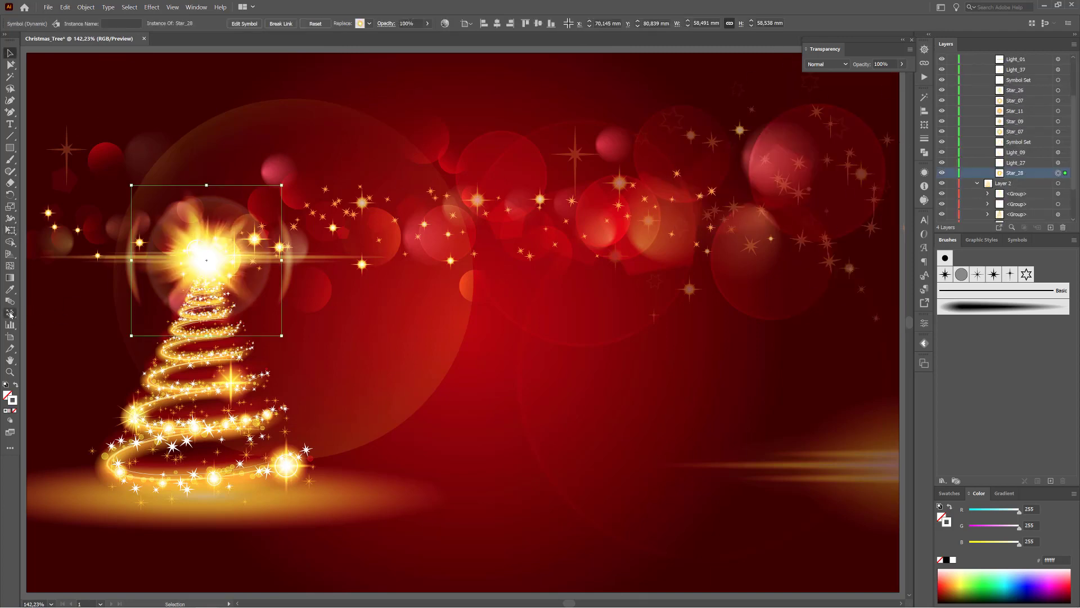
drag(11, 315, 54, 349)
click(206, 261)
drag(10, 314, 52, 326)
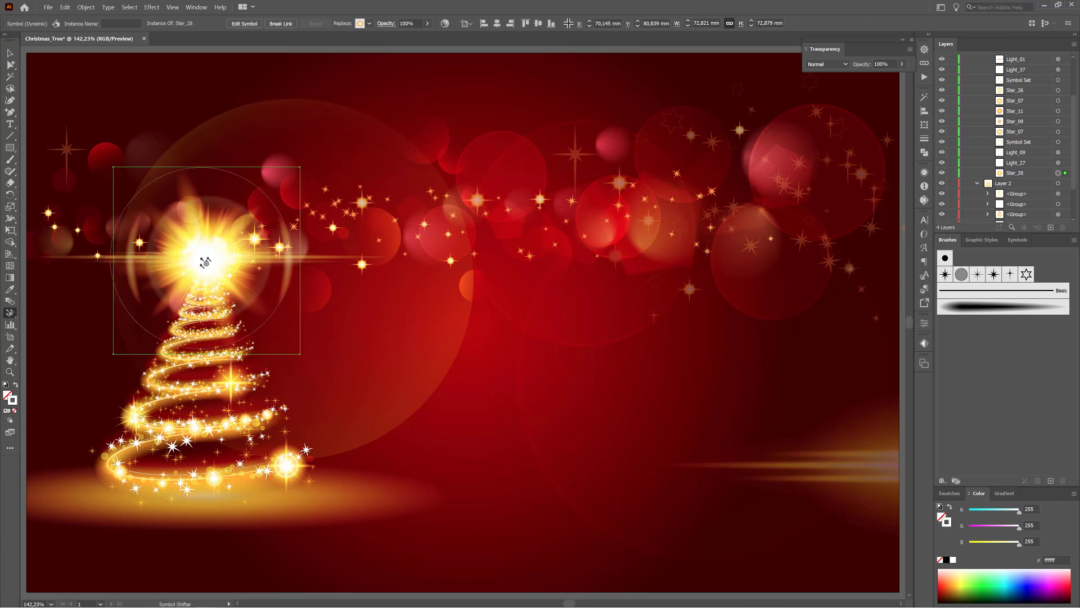
drag(207, 263, 213, 262)
click(129, 7)
click(142, 35)
scroll(988, 90, up, 3)
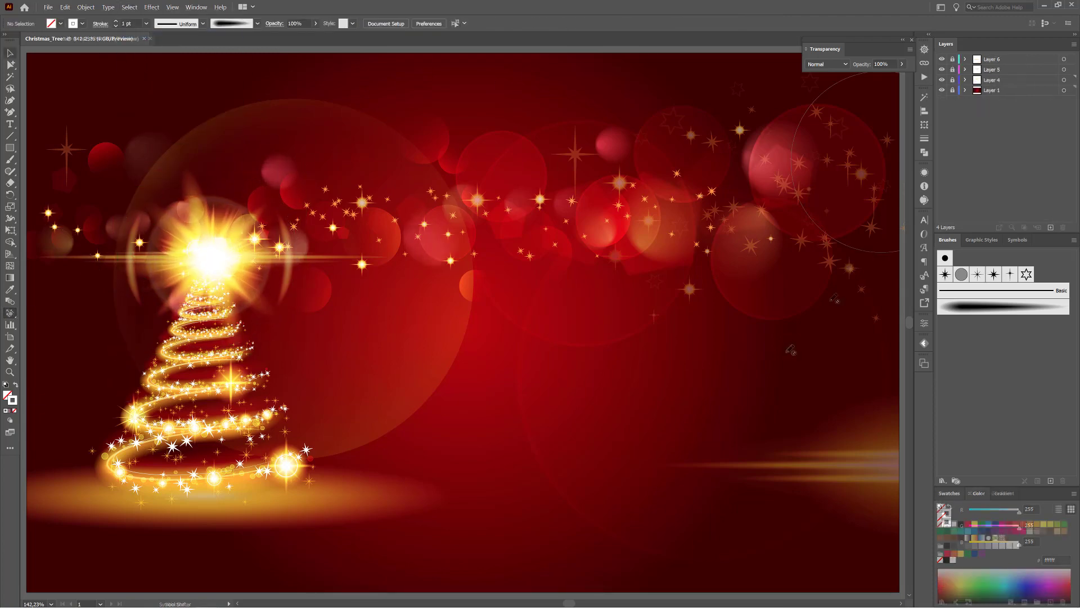
Copy the 340 × 210 mm clipping rectangle from Layer 5.
key(ctrl+minus)
click(823, 280)
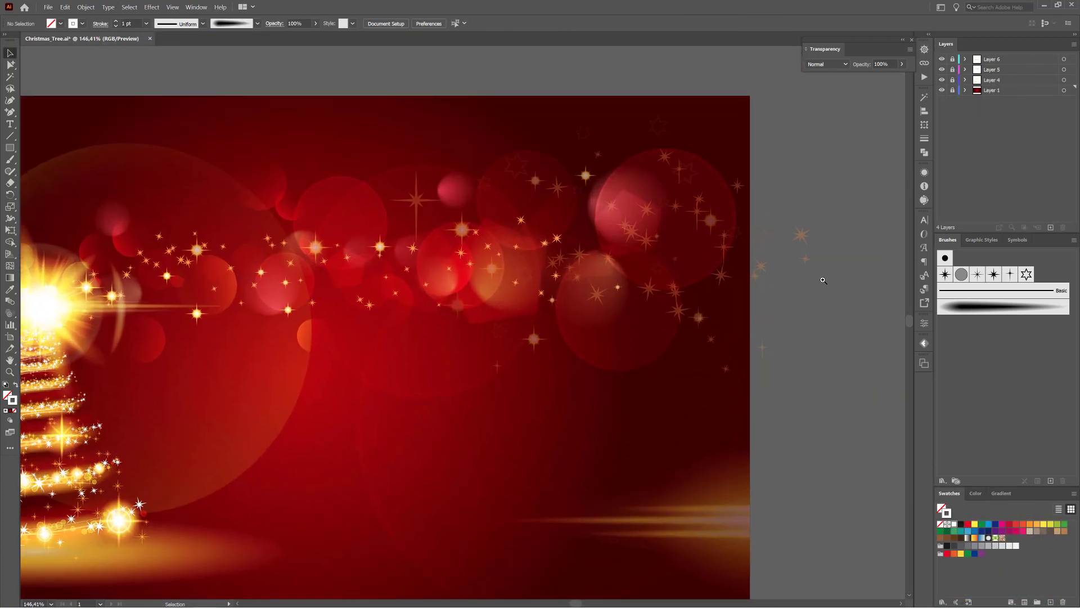
click(964, 69)
click(1064, 80)
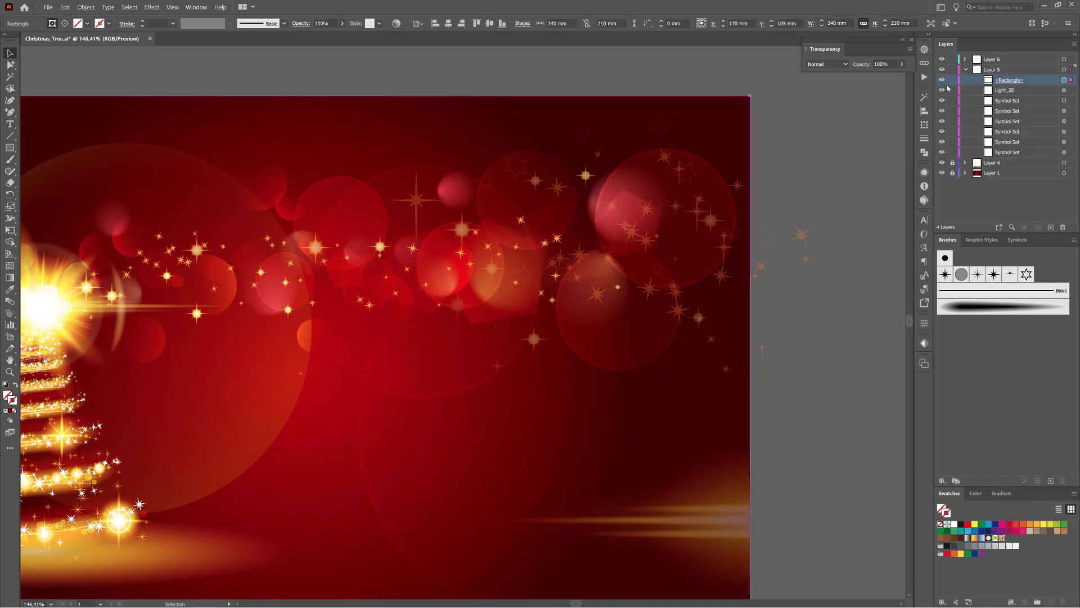
click(64, 7)
click(70, 46)
Paste the copied rectangle in front within Layer 6, use it as the layer's clipping mask, and lock the layer.
click(965, 69)
click(966, 59)
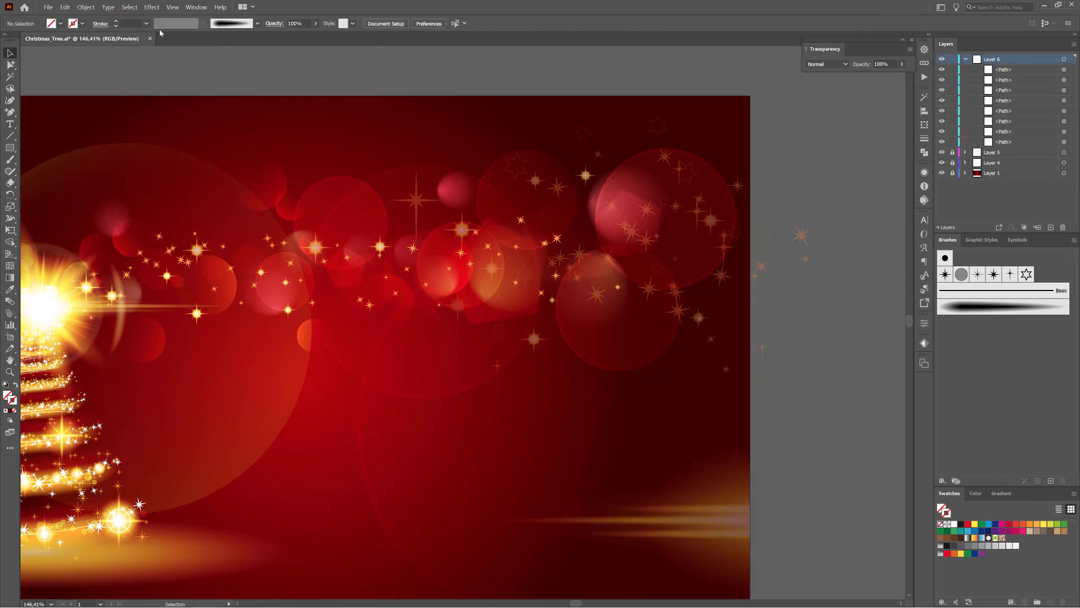
click(65, 7)
click(73, 64)
click(129, 7)
click(191, 40)
click(952, 59)
click(965, 59)
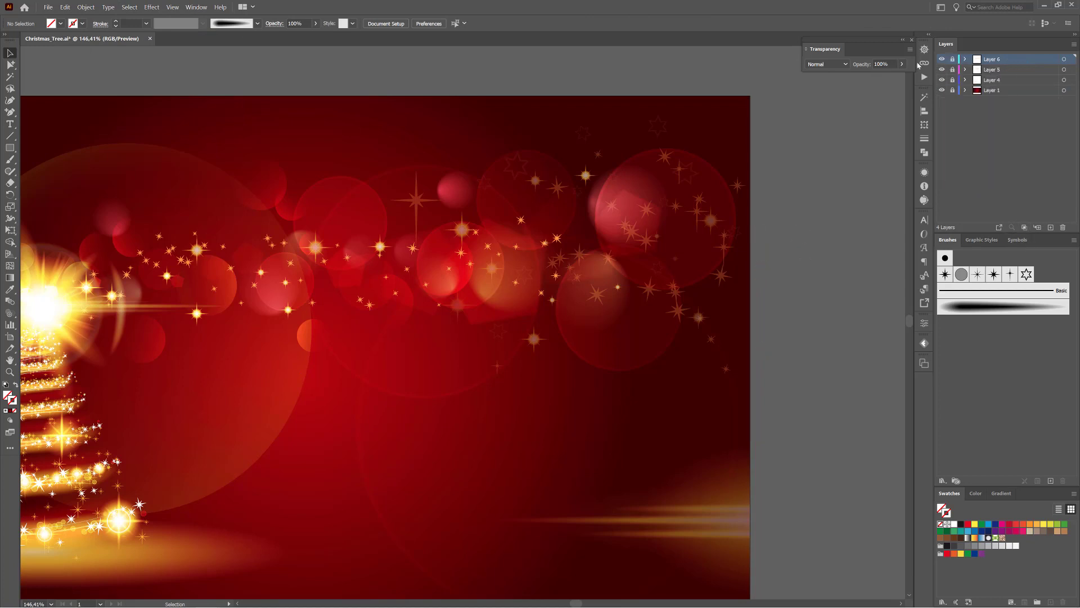
Duplicate the background rectangle in Layer 1 and set the upper copy's blending mode to Multiply.
key(ctrl+0)
drag(1014, 104, 1051, 227)
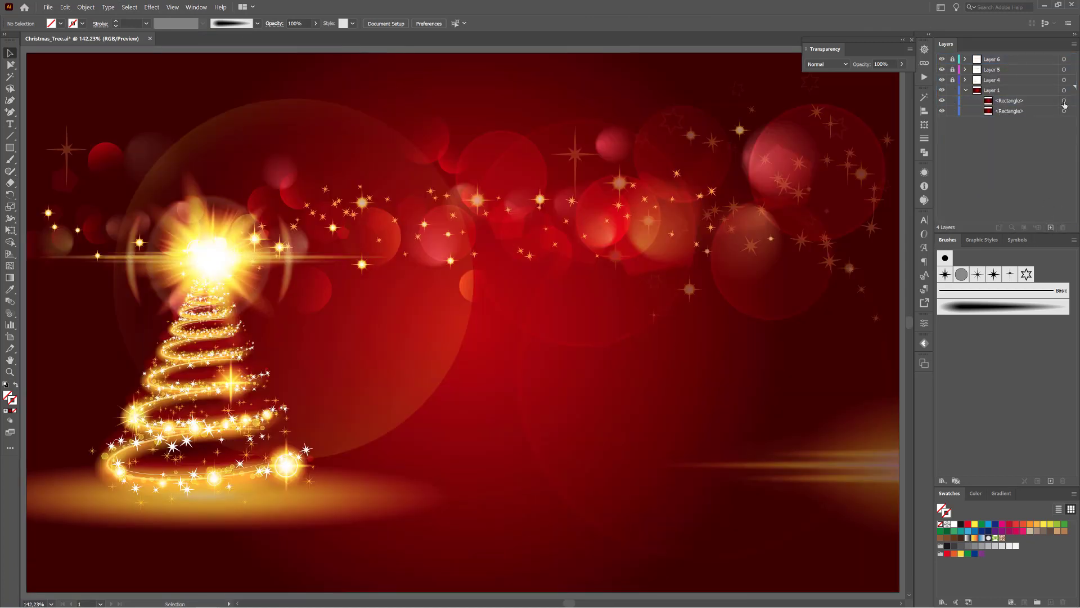
click(1064, 101)
click(829, 66)
click(827, 100)
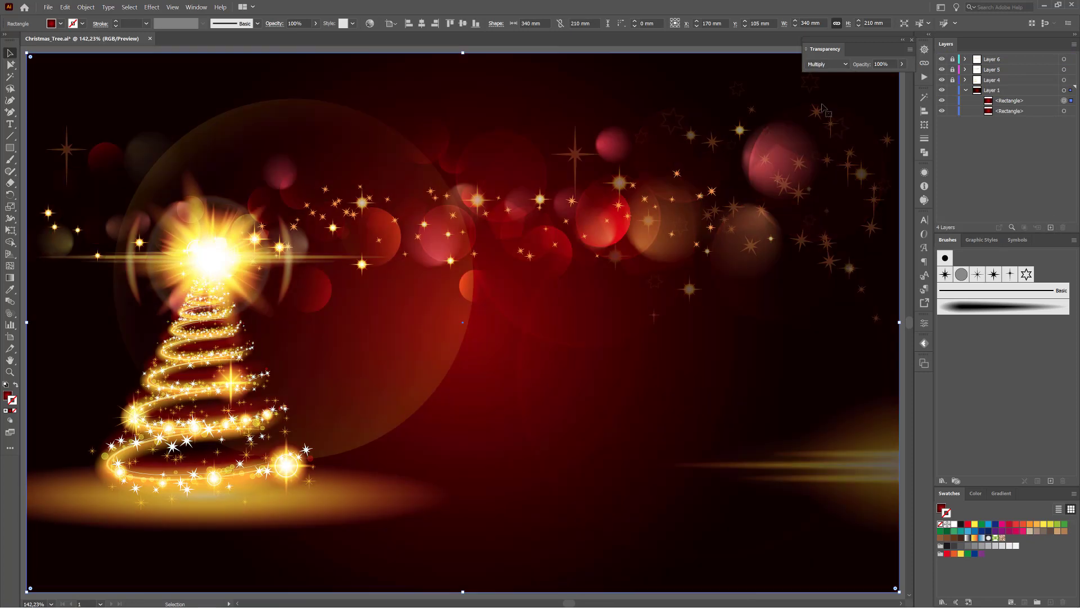
Give the upper rectangle a linear gradient running vertically at 90° and reverse it so the dark end sits at the base.
click(940, 508)
click(1001, 494)
click(984, 509)
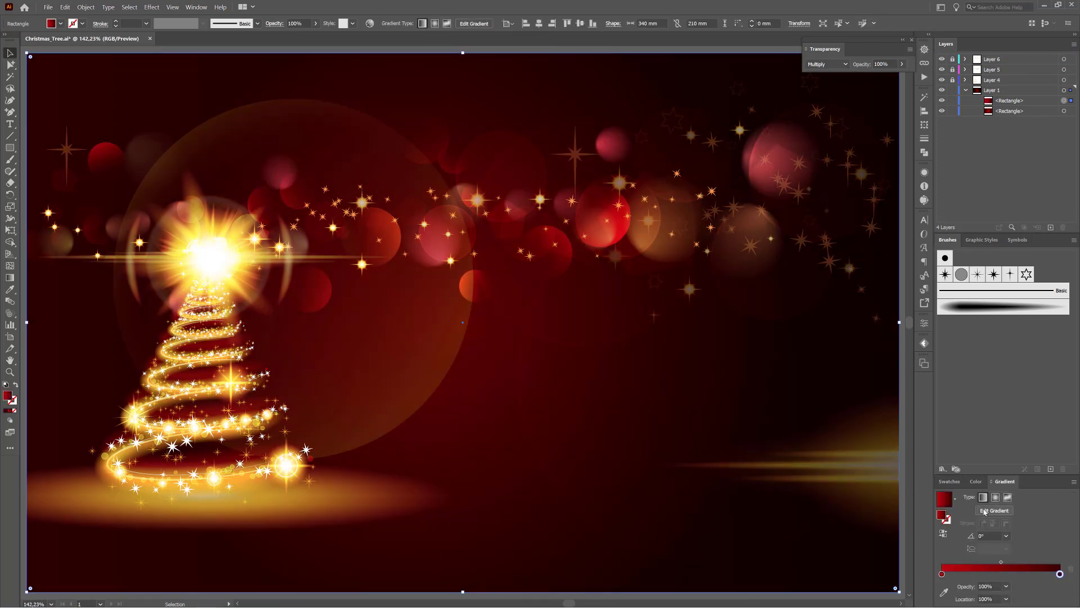
click(9, 277)
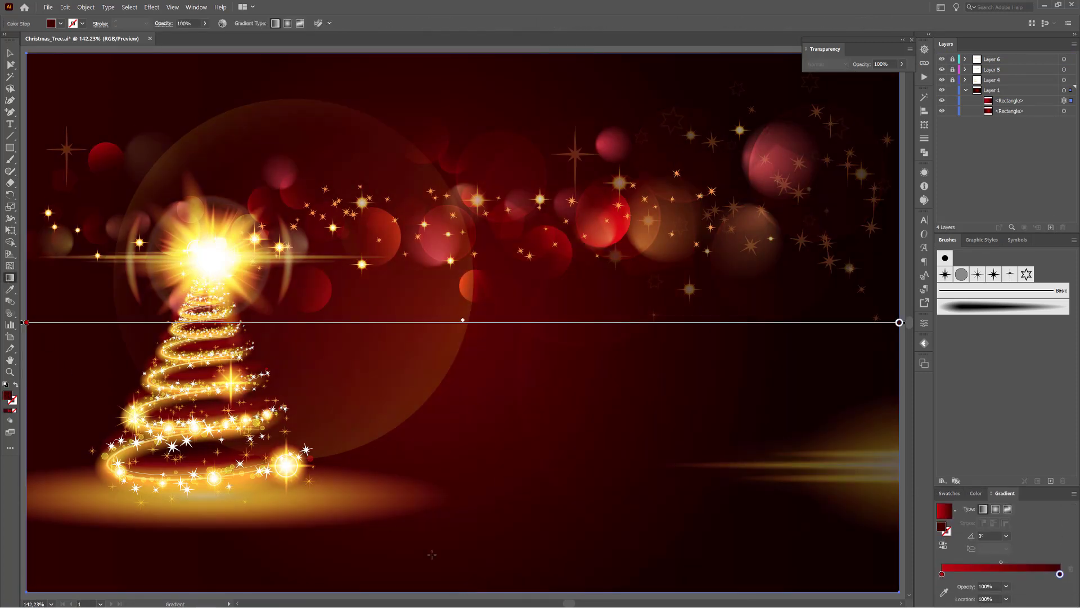
drag(462, 577, 460, 490)
click(944, 546)
Set the red gradient stop's opacity to 40% and move it to about 24% along the gradient.
click(1006, 587)
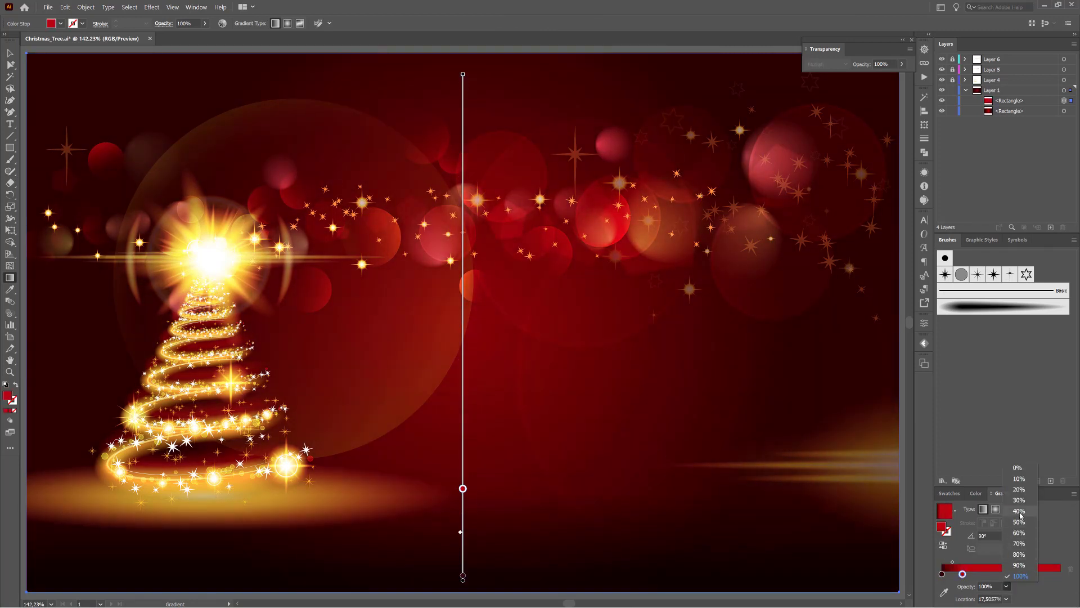
click(1008, 510)
mouse_move(463, 477)
mouse_down()
mouse_move(462, 444)
mouse_move(462, 463)
mouse_up()
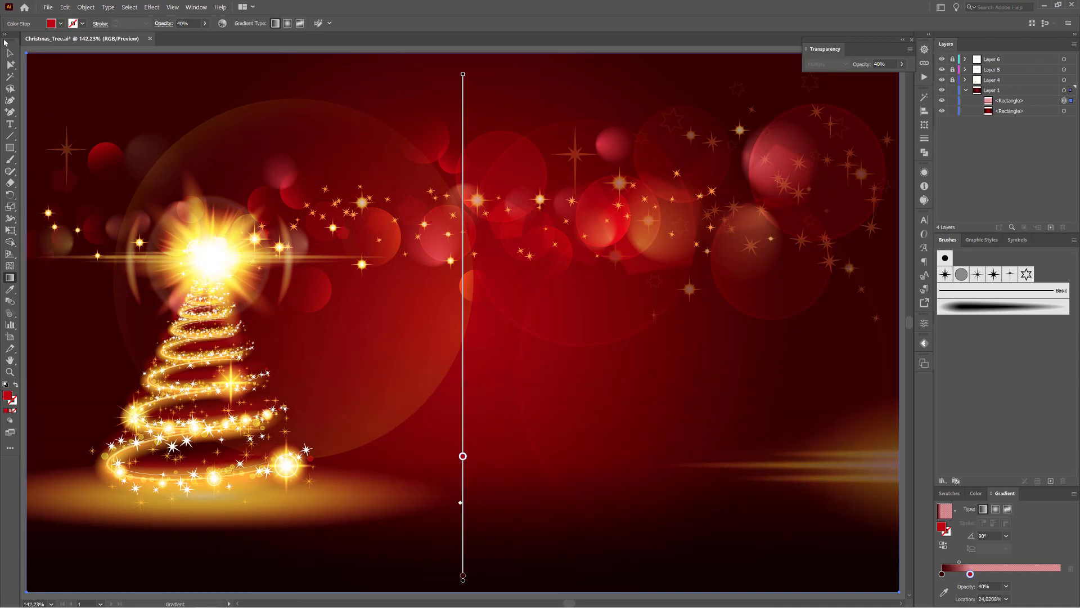
click(10, 52)
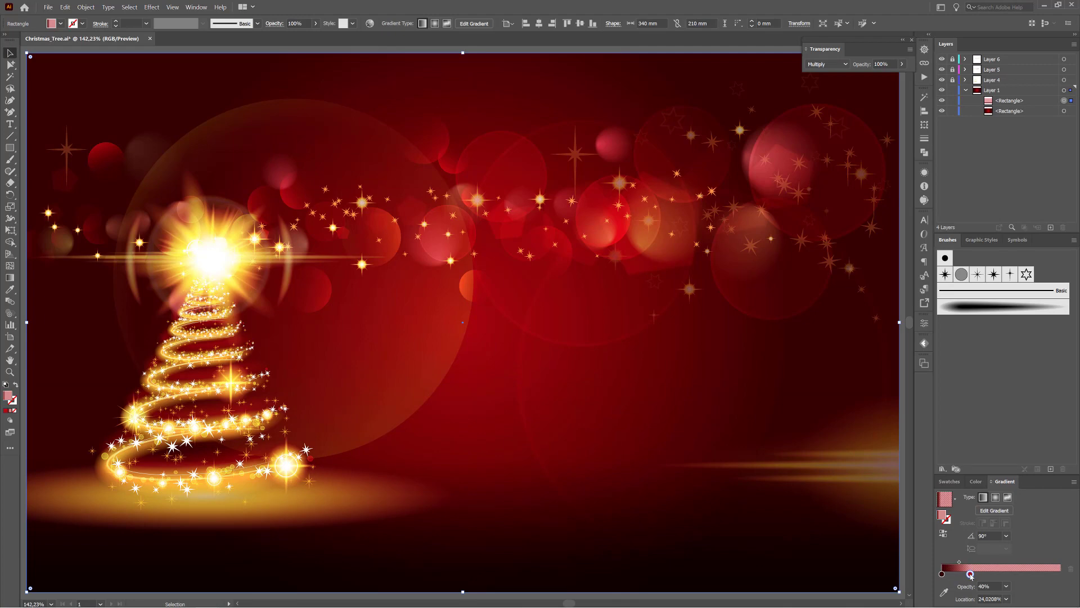
Try several spectrum colours on the 40% opacity gradient stop and recolour it bright green.
double_click(970, 574)
click(979, 531)
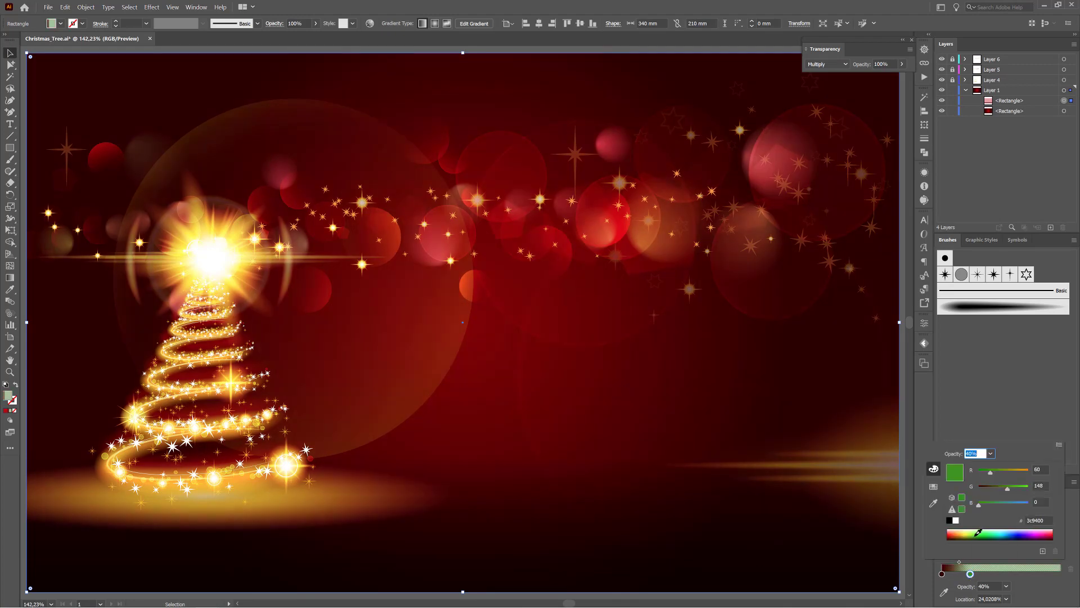
click(1013, 532)
click(1040, 531)
click(1034, 531)
click(985, 532)
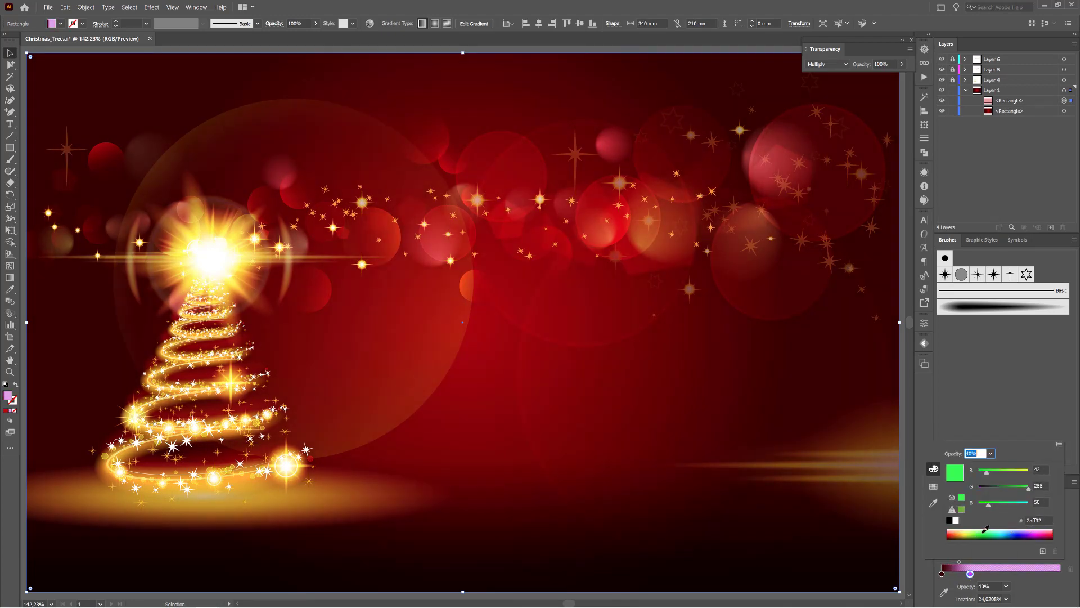
click(952, 90)
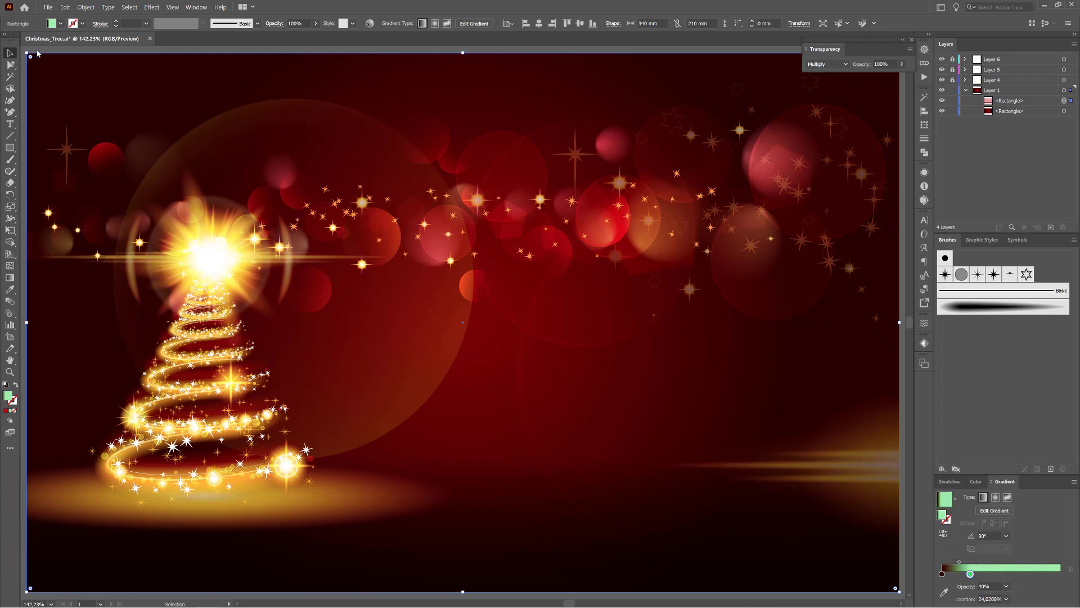